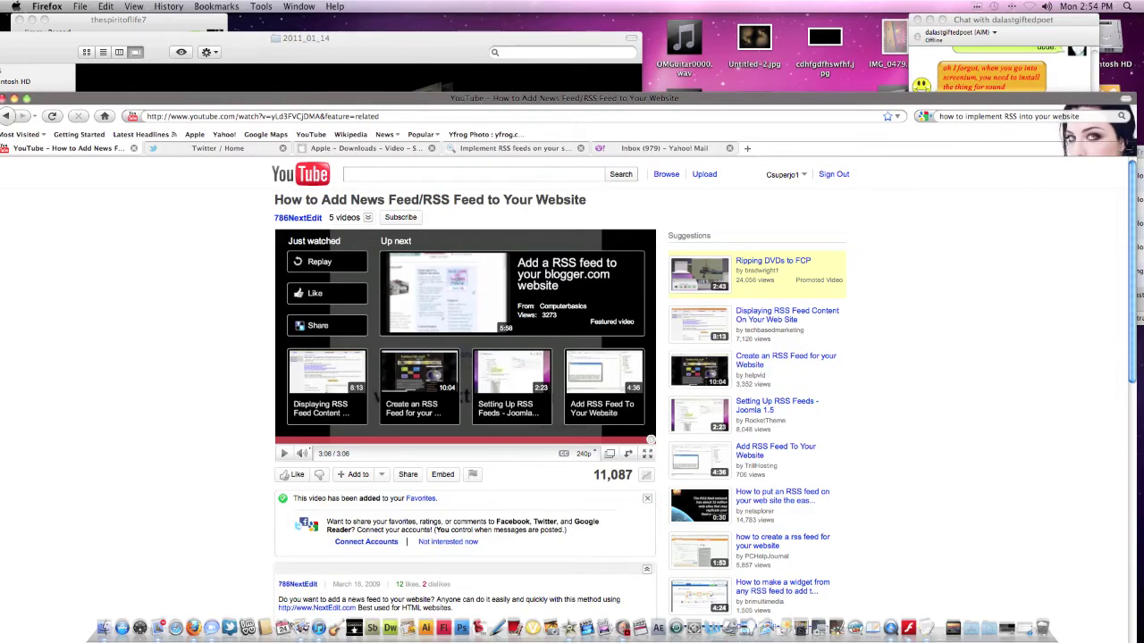
Move the browser window up beneath the menu bar so that the whole page fits on the screen
{"action": "left_click_drag", "start_coordinate": [565, 99], "coordinate": [573, 19]}
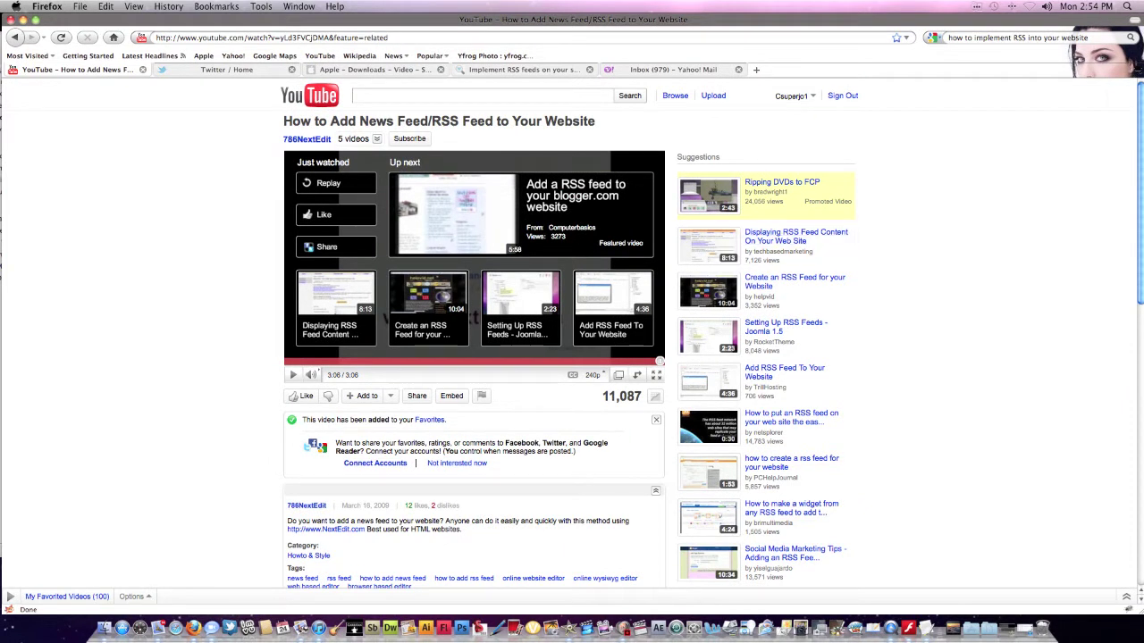
{"action": "left_click_drag", "start_coordinate": [573, 19], "coordinate": [571, 20]}
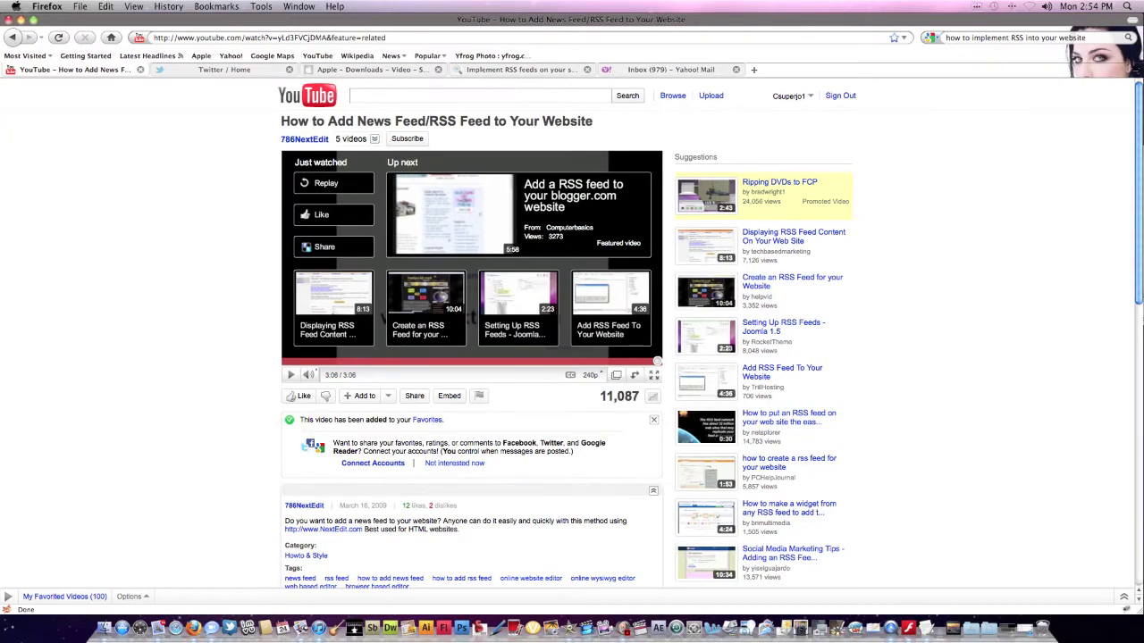
{"action": "scroll", "coordinate": [572, 358], "scroll_direction": "down", "scroll_amount": 15}
{"action": "scroll", "coordinate": [572, 357], "scroll_direction": "up", "scroll_amount": 14}
{"action": "scroll", "coordinate": [572, 358], "scroll_direction": "down", "scroll_amount": 10}
{"action": "scroll", "coordinate": [572, 358], "scroll_direction": "up", "scroll_amount": 6}
{"action": "scroll", "coordinate": [572, 357], "scroll_direction": "up", "scroll_amount": 3}
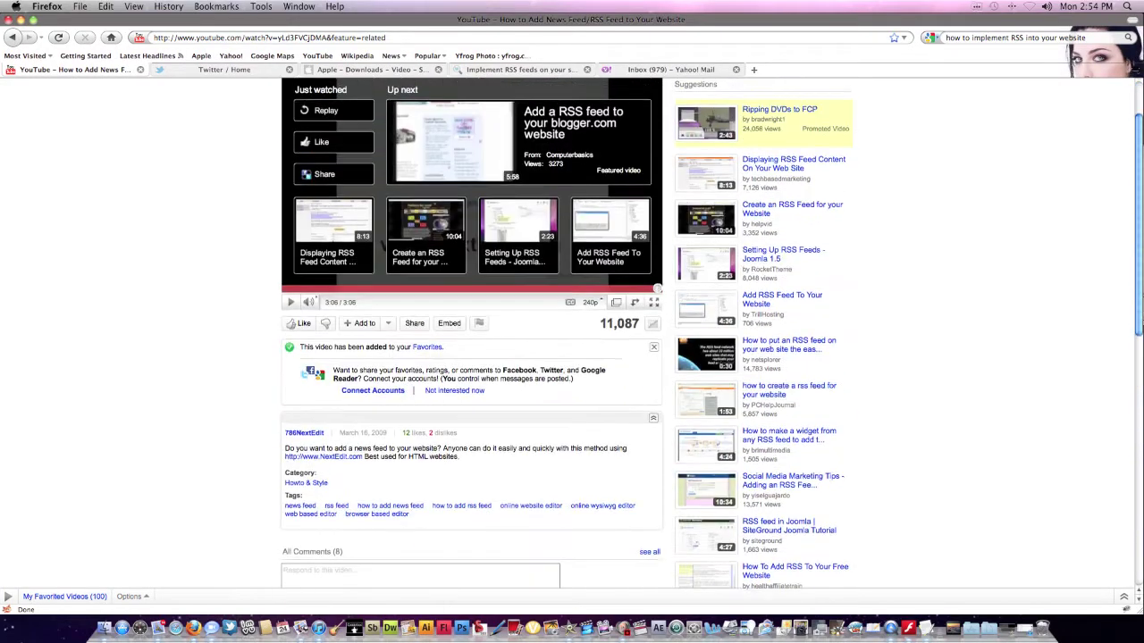
{"action": "scroll", "coordinate": [571, 357], "scroll_direction": "up", "scroll_amount": 3}
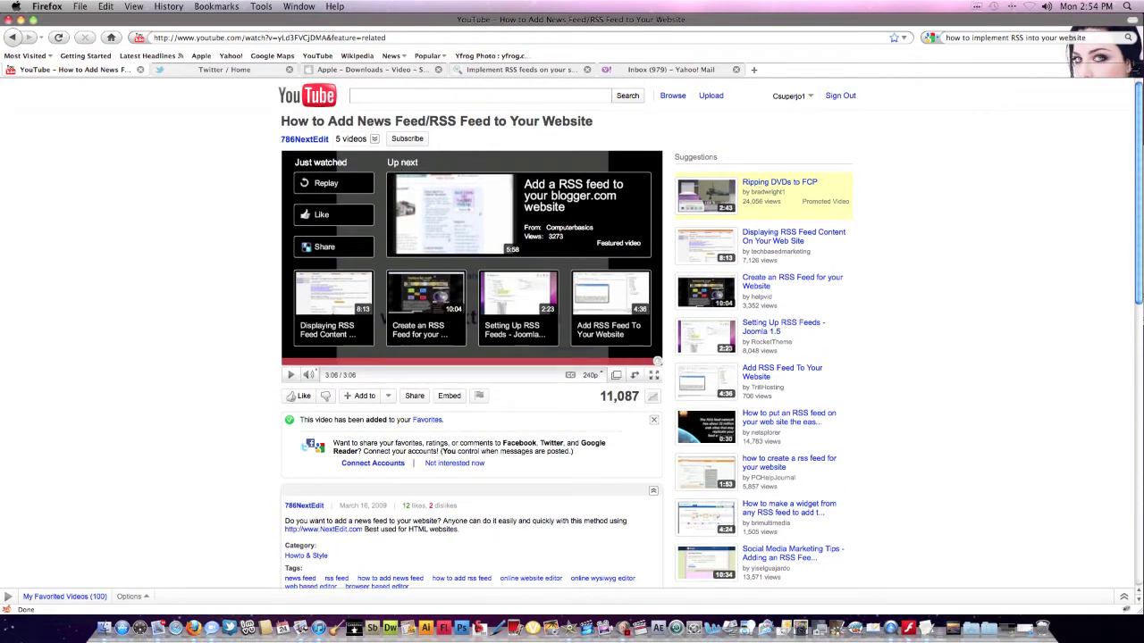
Go to the YouTube home page and place the cursor in its video search field
{"action": "left_click", "coordinate": [307, 96]}
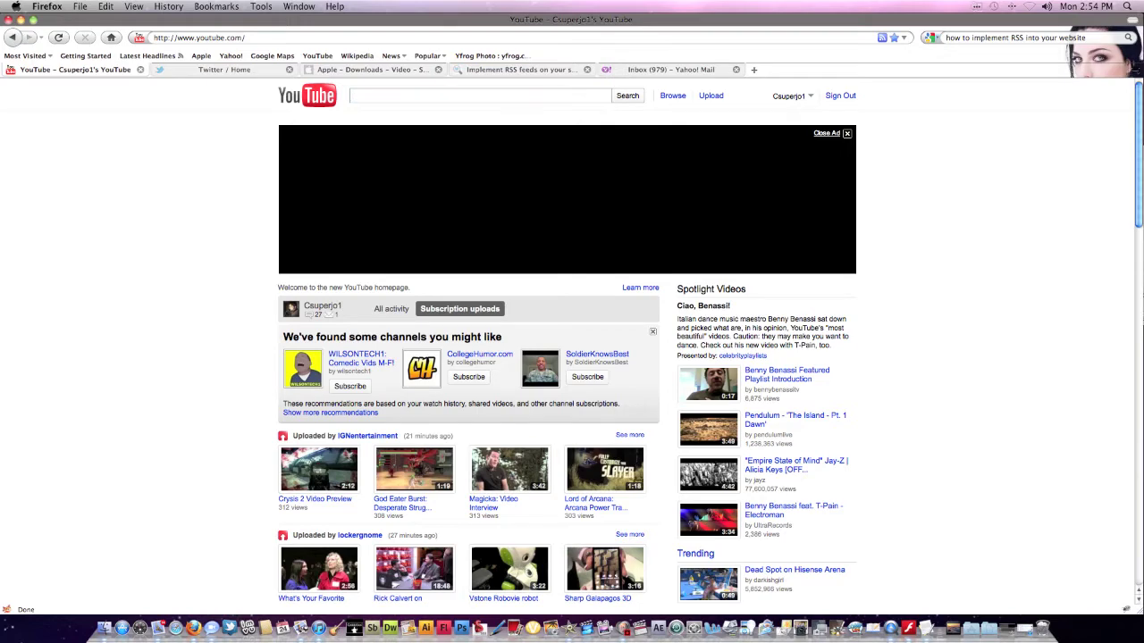
{"action": "scroll", "coordinate": [572, 358], "scroll_direction": "down", "scroll_amount": 3}
{"action": "scroll", "coordinate": [571, 358], "scroll_direction": "up", "scroll_amount": 3}
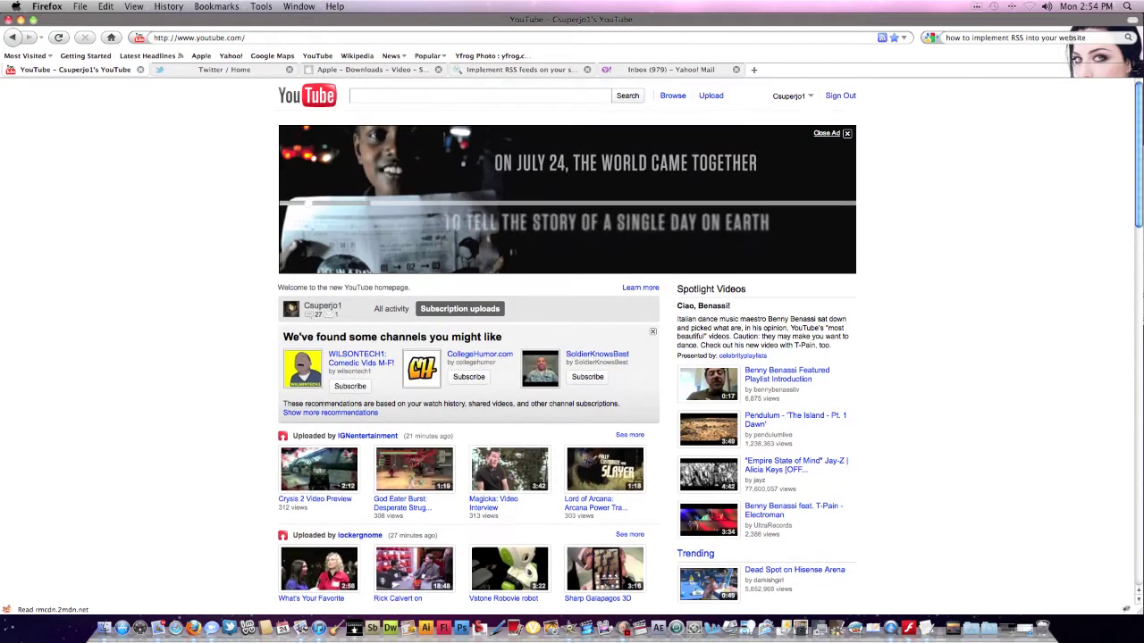
{"action": "left_click", "coordinate": [357, 95]}
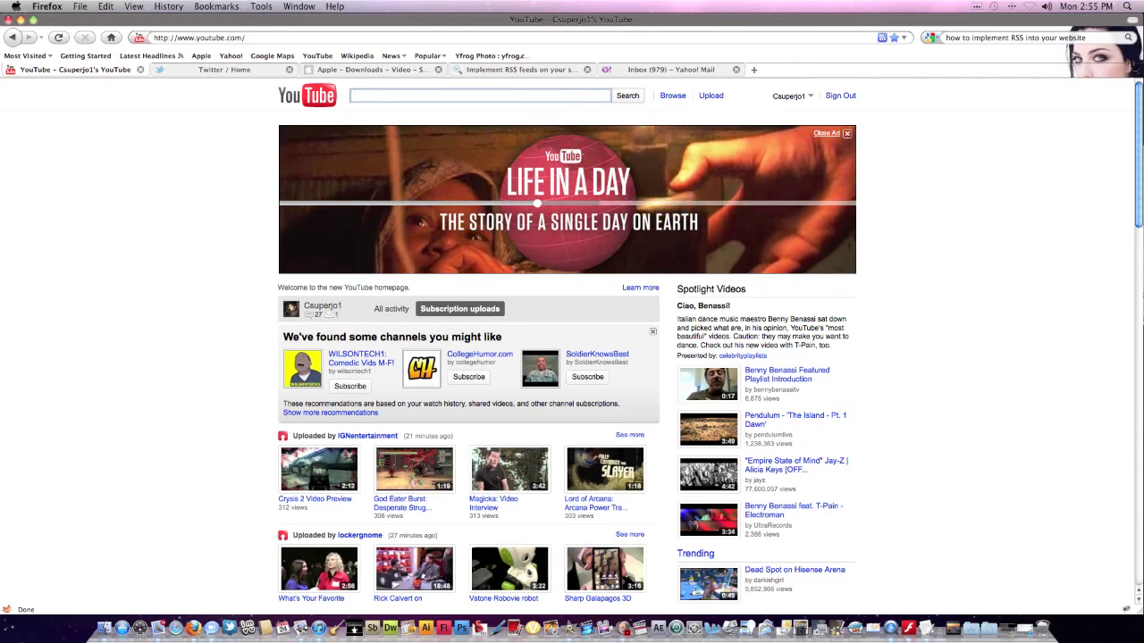
{"action": "type", "text": "i"}
{"action": "key", "text": "BackSpace"}
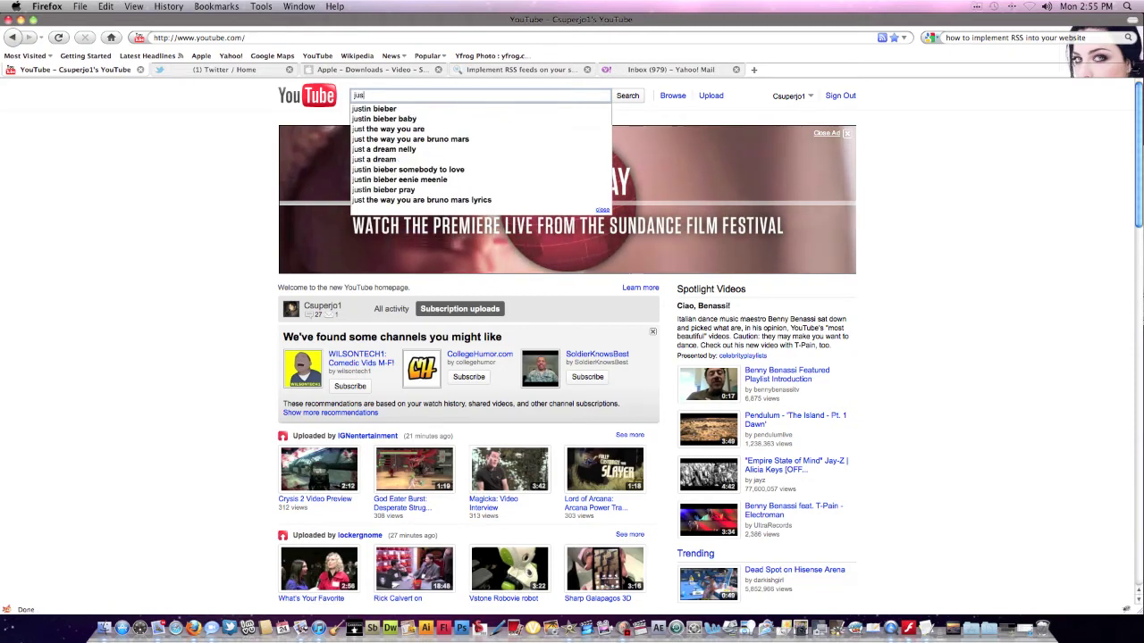
{"action": "key", "text": "BackSpace"}
{"action": "key", "text": "BackSpace"}
{"action": "key", "text": "BackSpace"}
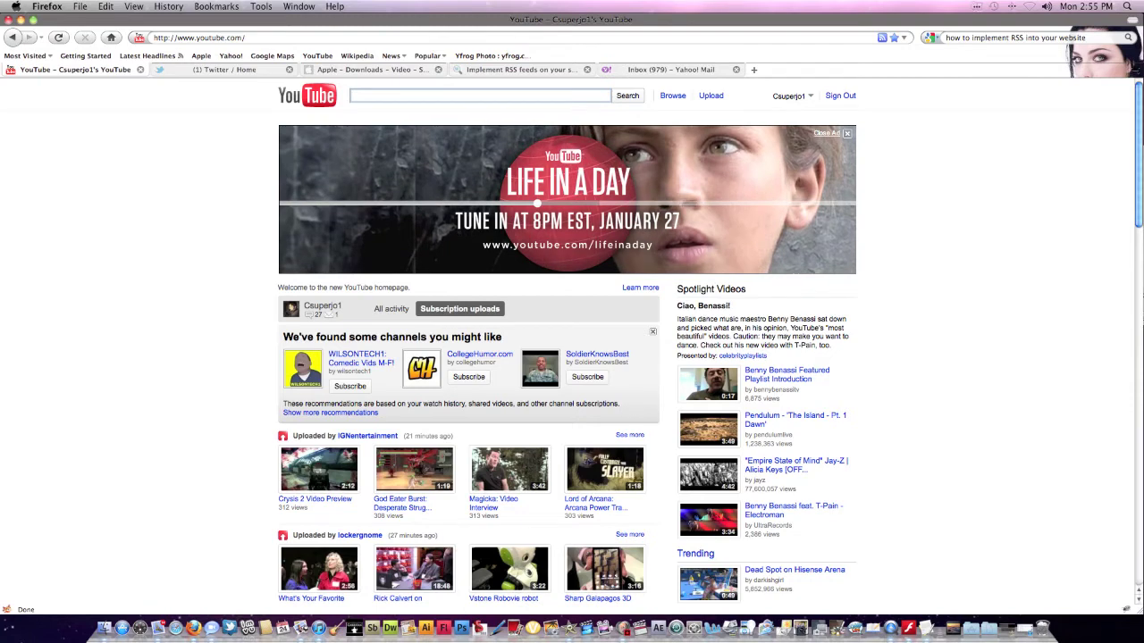
Search YouTube for "how to implement a RSS FEED" and look through the listed videos
{"action": "type", "text": "how to implement a"}
{"action": "key", "text": "BackSpace"}
{"action": "key", "text": "BackSpace"}
{"action": "key", "text": "BackSpace"}
{"action": "key", "text": "BackSpace"}
{"action": "key", "text": "BackSpace"}
{"action": "key", "text": "BackSpace"}
{"action": "type", "text": "ent a "}
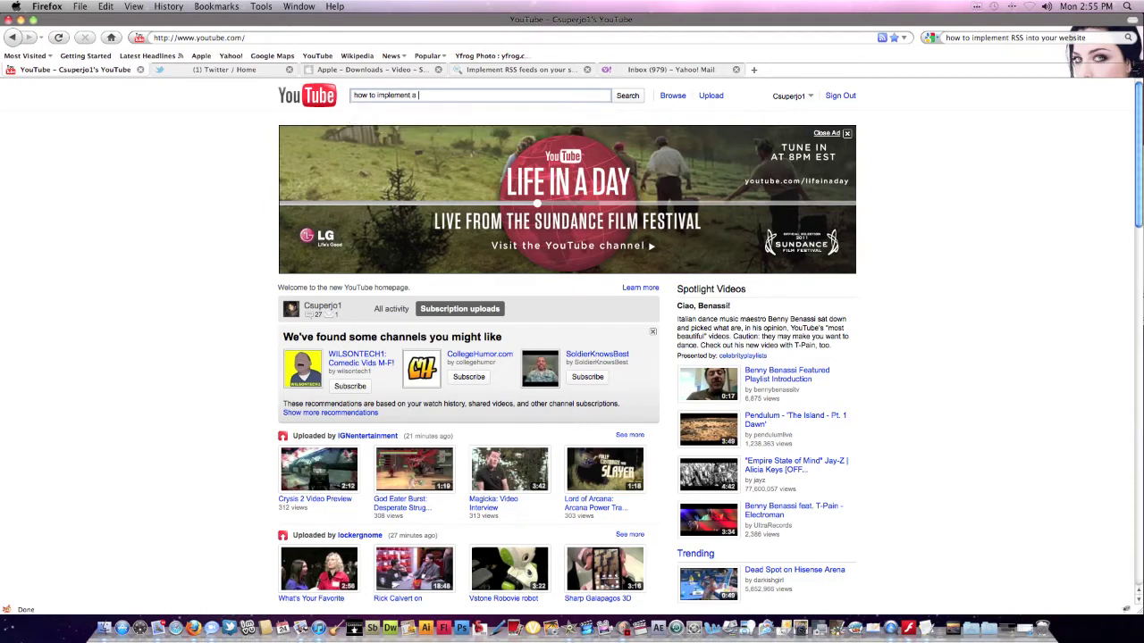
{"action": "type", "text": "RSS FEED"}
{"action": "key", "text": "Return"}
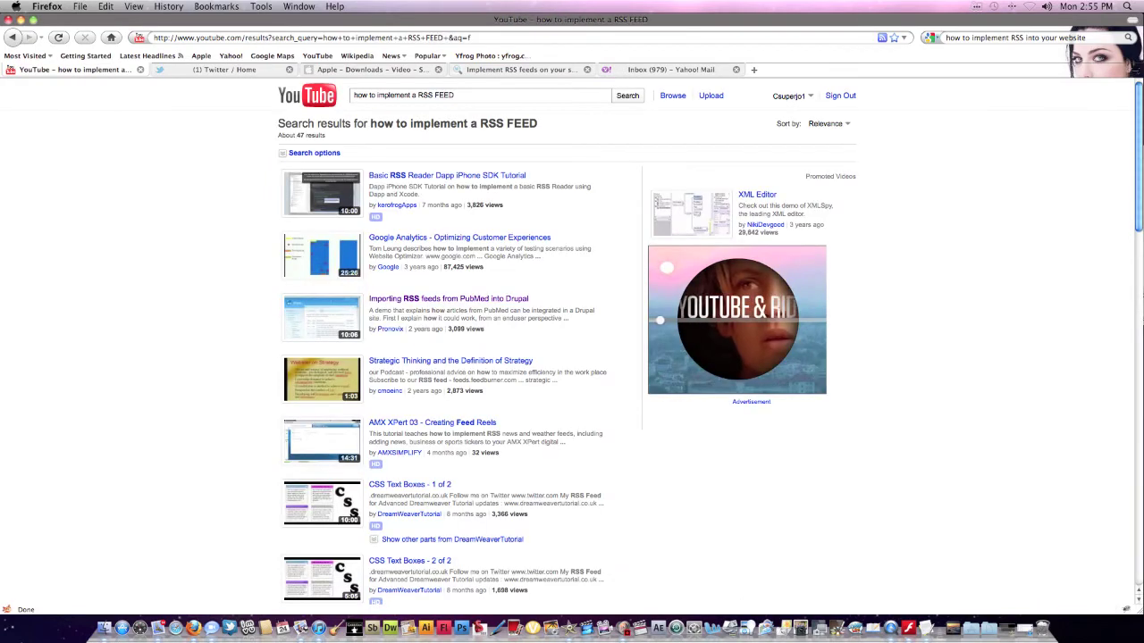
{"action": "scroll", "coordinate": [501, 355], "scroll_direction": "down", "scroll_amount": 10}
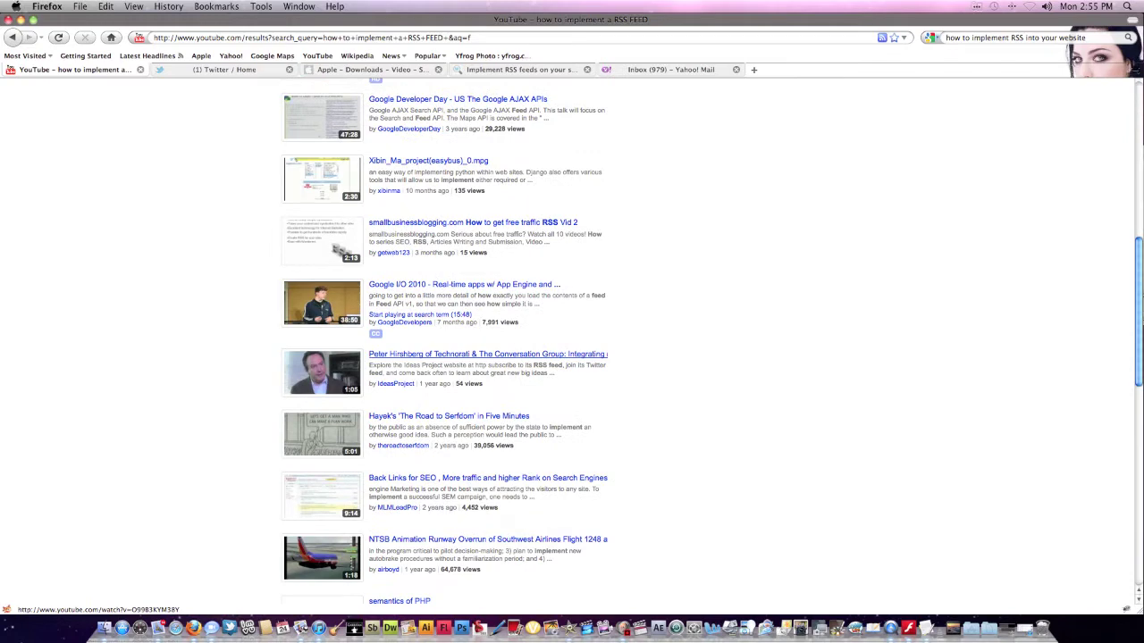
{"action": "scroll", "coordinate": [500, 356], "scroll_direction": "up", "scroll_amount": 10}
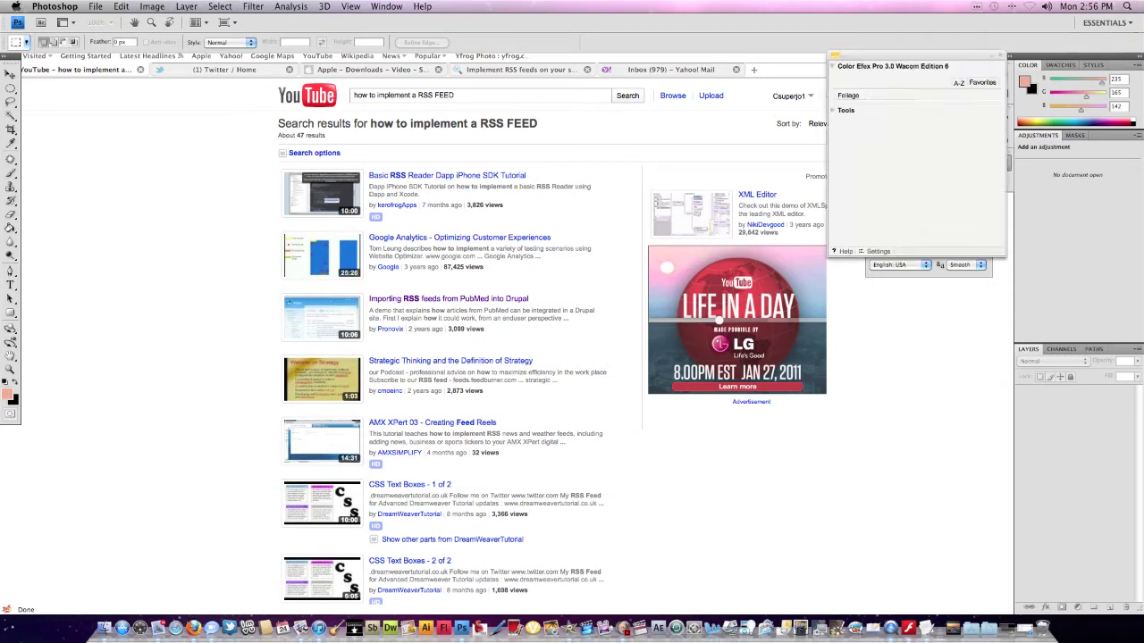
In Photoshop, create a new document with the Web preset at 1024 x 768 pixels and slightly enlarge its window
{"action": "left_click", "coordinate": [95, 6]}
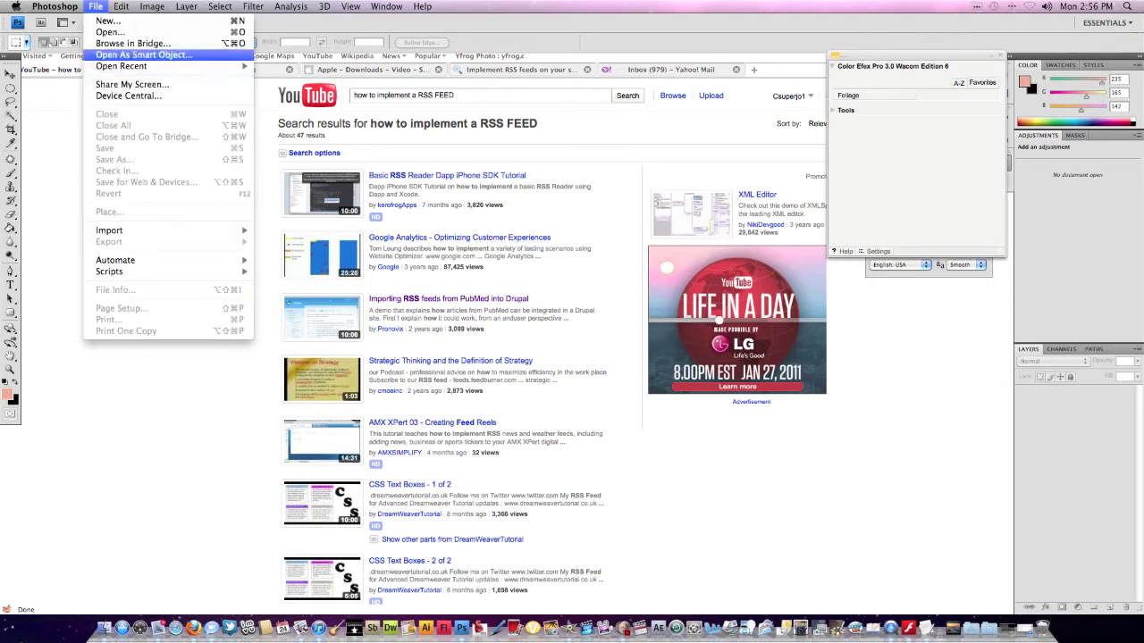
{"action": "left_click", "coordinate": [111, 22]}
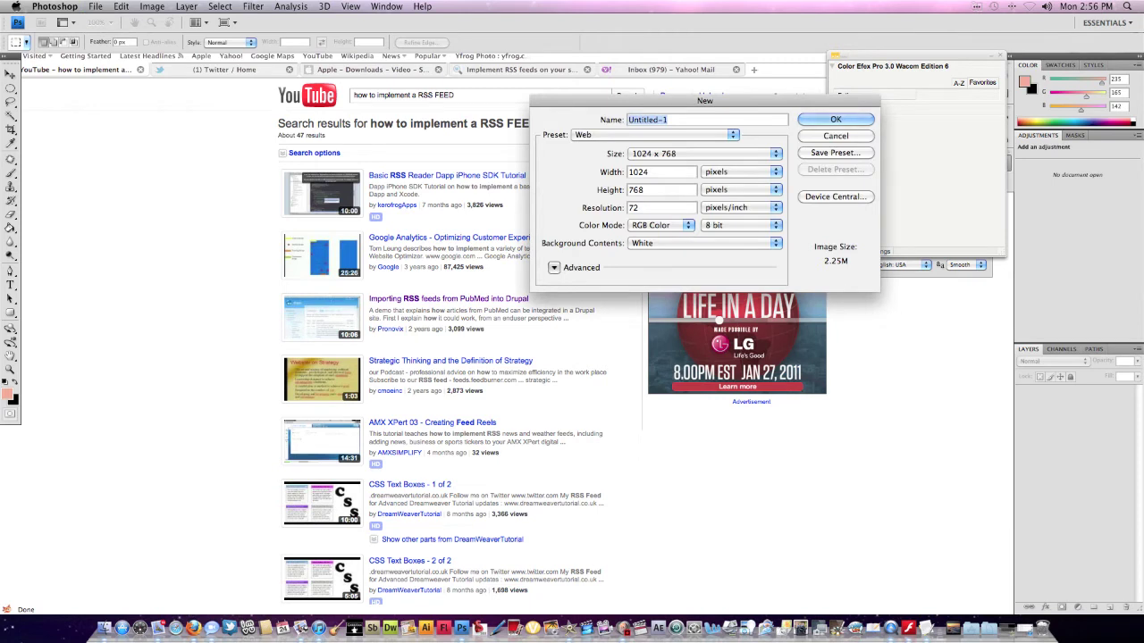
{"action": "key", "text": "Escape"}
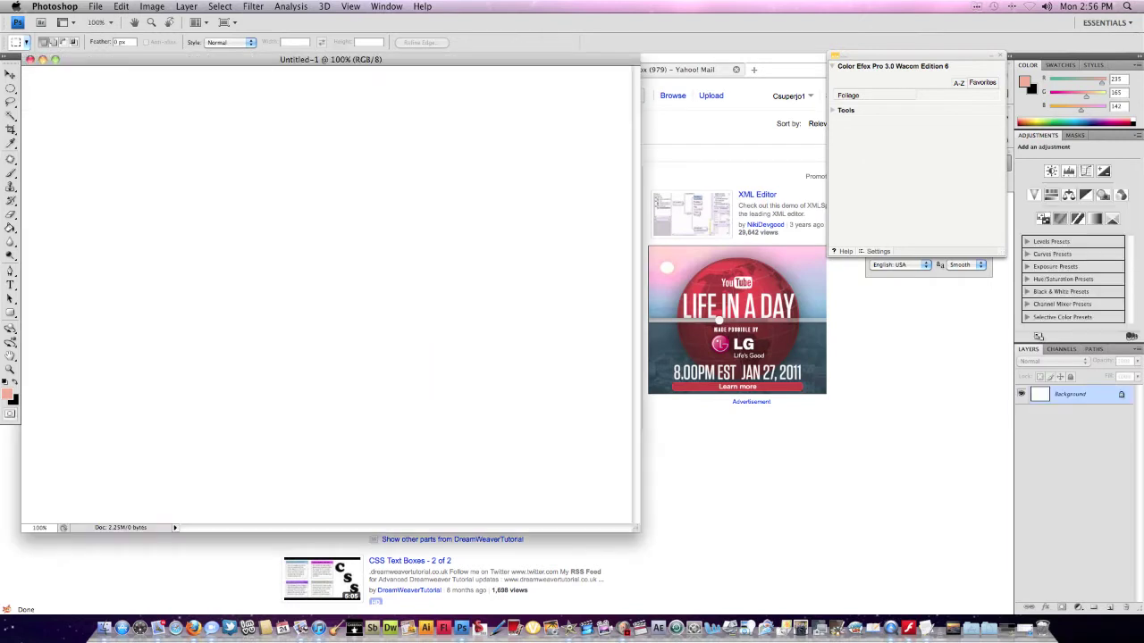
{"action": "left_click_drag", "start_coordinate": [636, 528], "coordinate": [656, 533]}
Switch to Firefox, search Google Images for "an image of a bird" and open the bird.jpg result from blog.foreignpolicy.com
{"action": "key", "text": "super+Tab"}
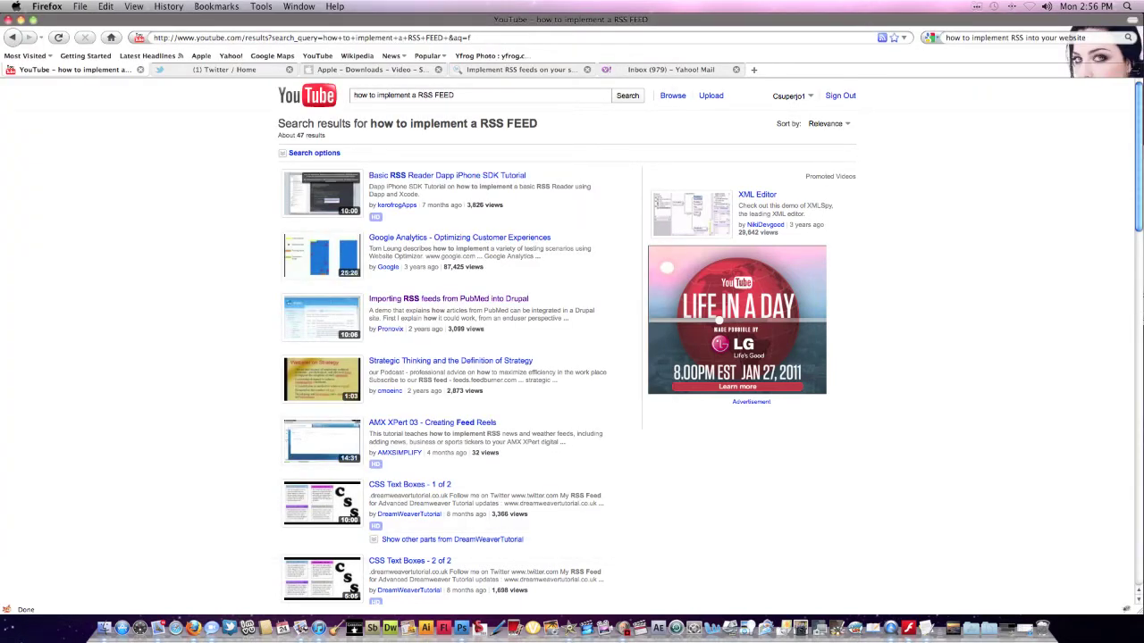
{"action": "key", "text": "super+k"}
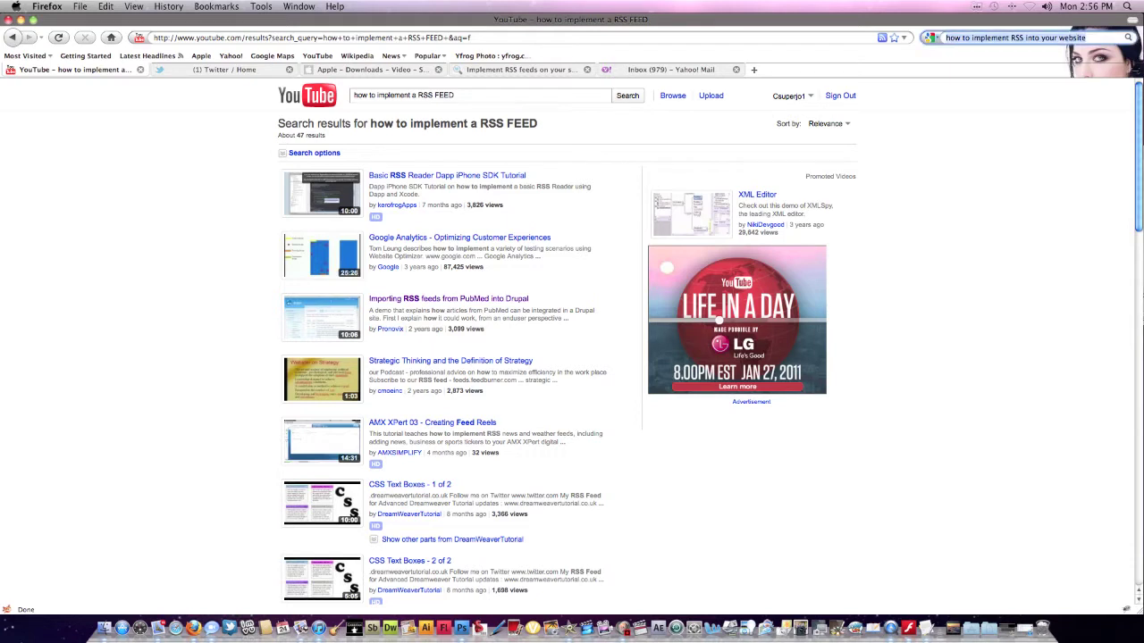
{"action": "type", "text": "an imahge o"}
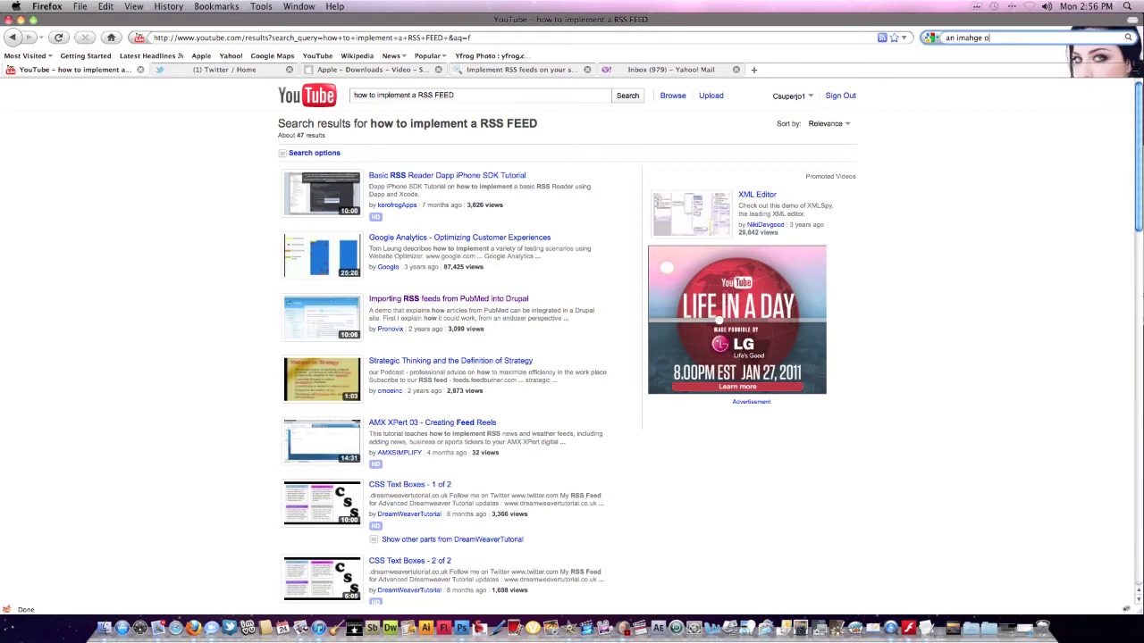
{"action": "type", "text": "f a birdf"}
{"action": "key", "text": "Return"}
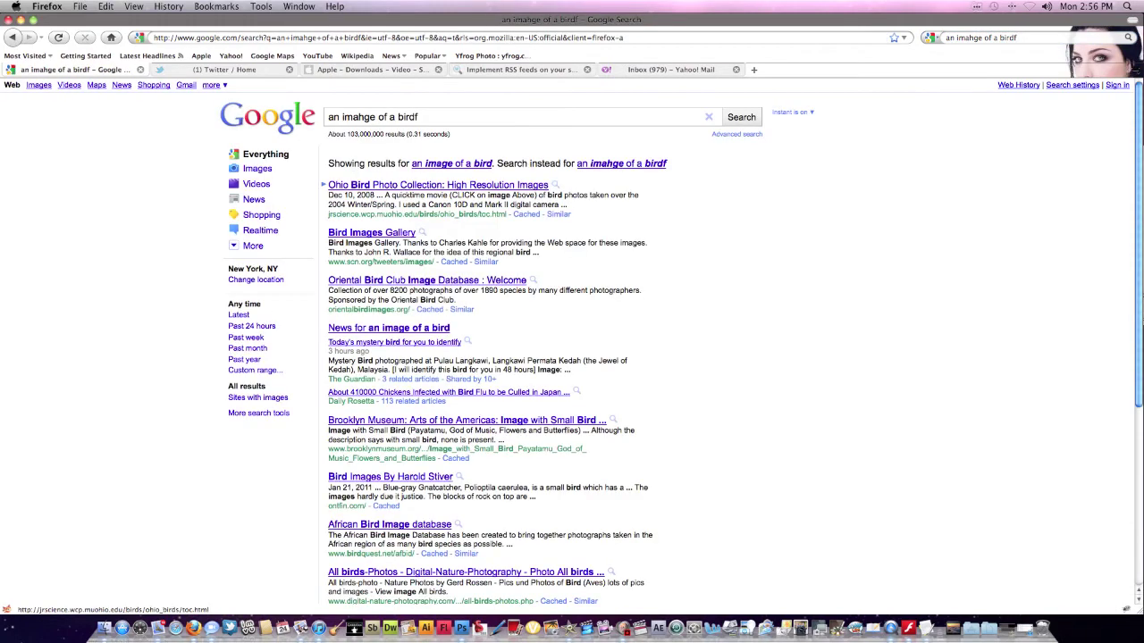
{"action": "left_click", "coordinate": [451, 164]}
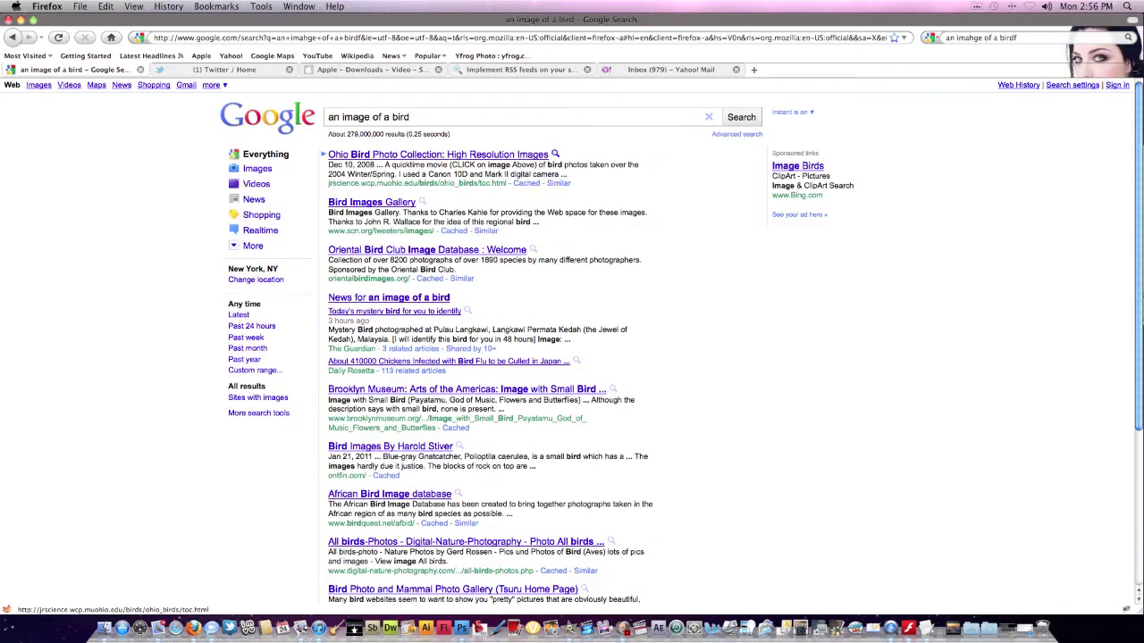
{"action": "left_click", "coordinate": [38, 85]}
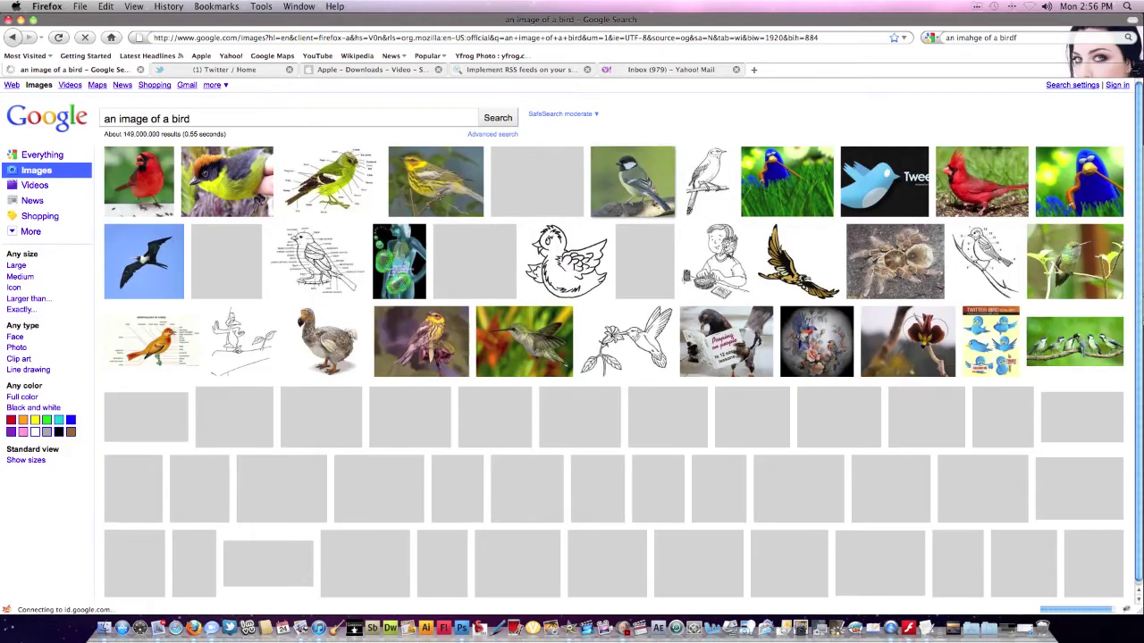
{"action": "mouse_move", "coordinate": [632, 181]}
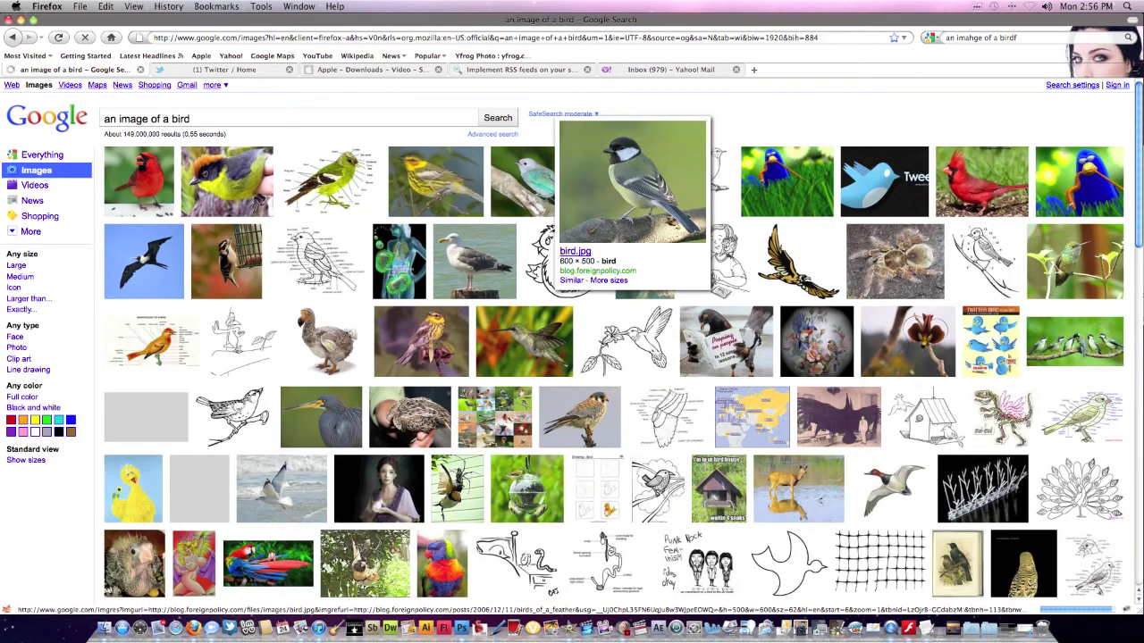
{"action": "left_click", "coordinate": [631, 181]}
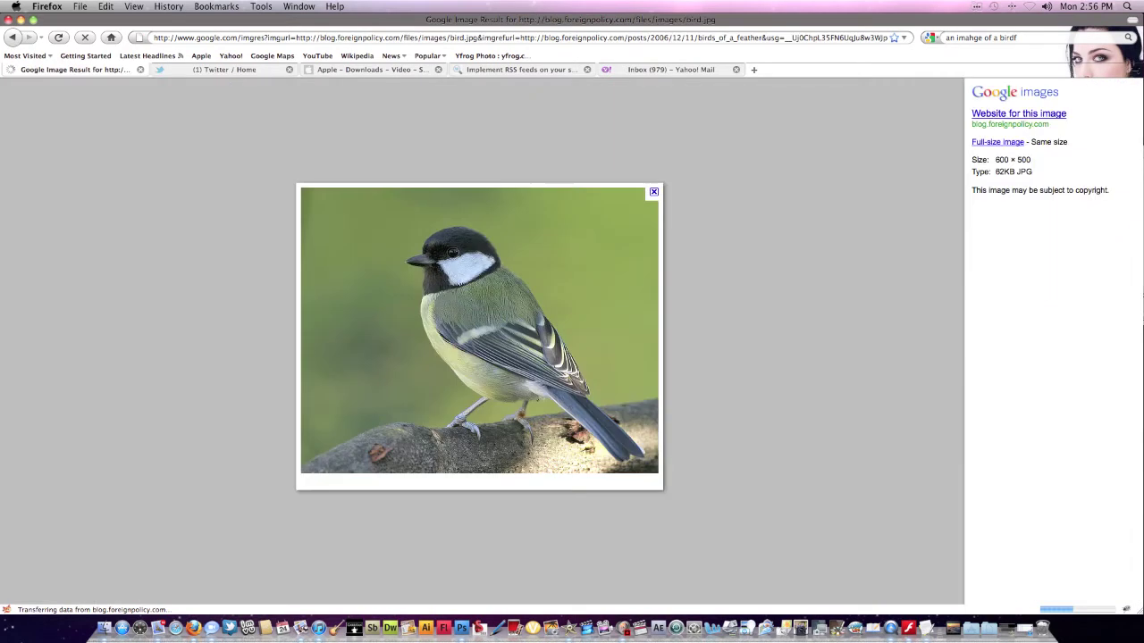
Move the browser window aside, save the bird picture to the desktop and open it in Photoshop
{"action": "left_click_drag", "start_coordinate": [572, 19], "coordinate": [1121, 43]}
{"action": "left_click_drag", "start_coordinate": [1043, 43], "coordinate": [1113, 20]}
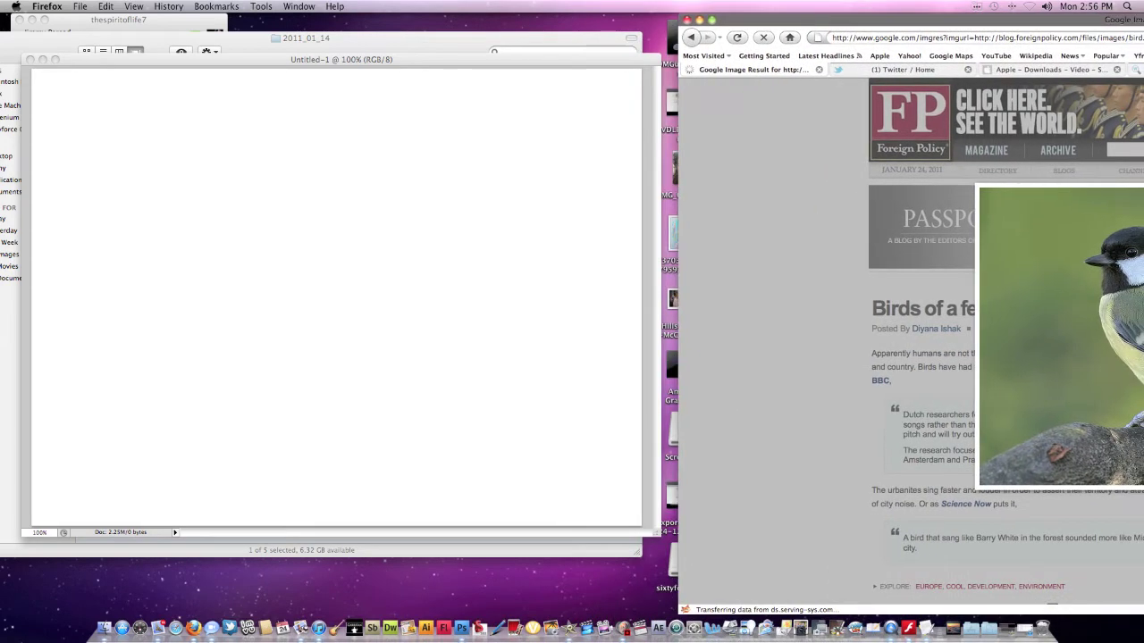
{"action": "left_click_drag", "start_coordinate": [1133, 204], "coordinate": [668, 304]}
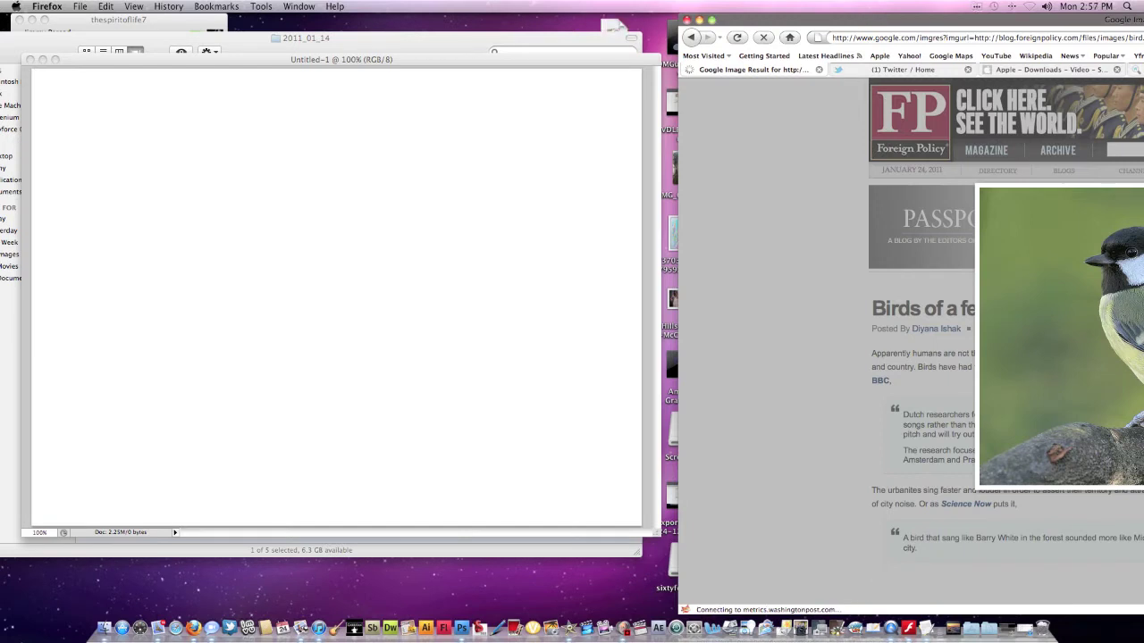
{"action": "left_click_drag", "start_coordinate": [613, 32], "coordinate": [462, 628]}
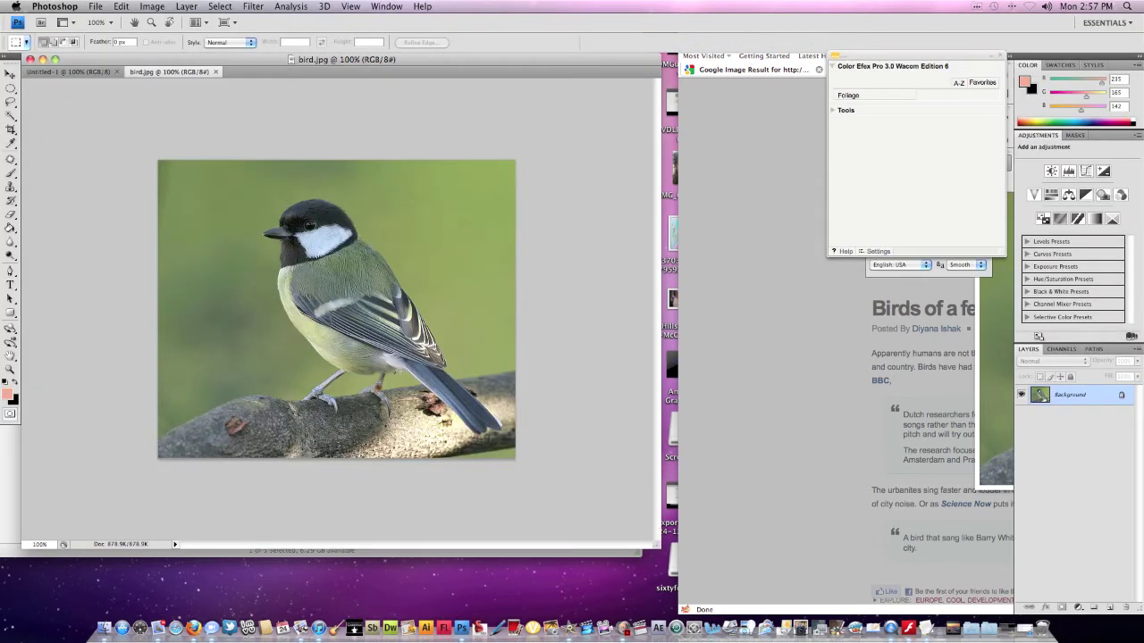
Switch back to Firefox and move its window back across the screen so the page is in full view
{"action": "key", "text": "super+Tab"}
{"action": "left_click_drag", "start_coordinate": [921, 19], "coordinate": [361, 19]}
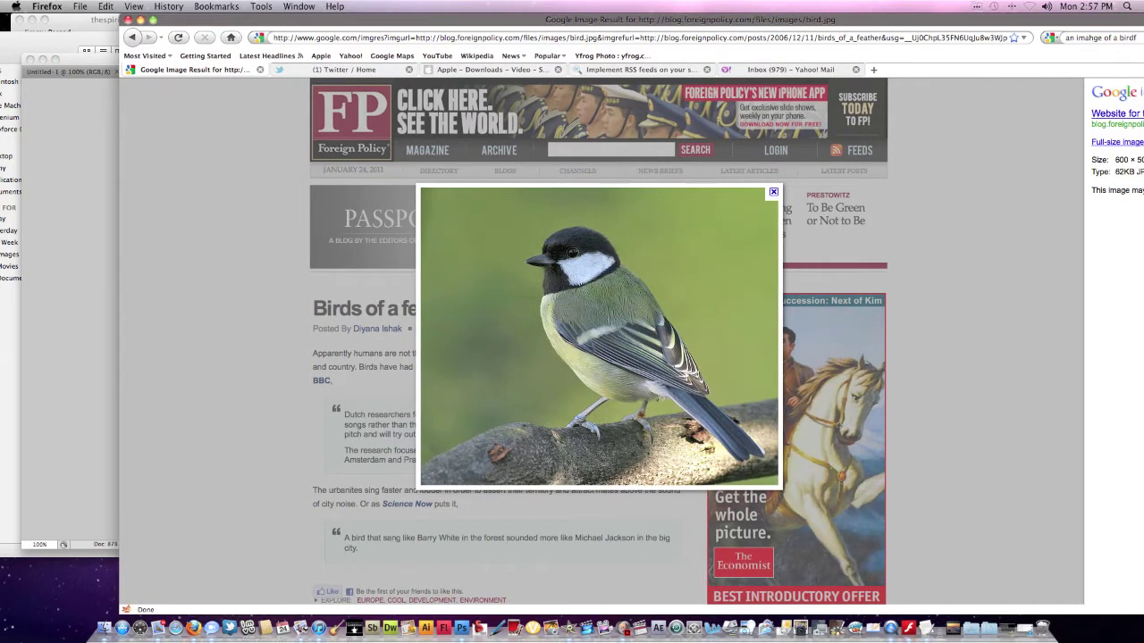
{"action": "left_click_drag", "start_coordinate": [361, 20], "coordinate": [265, 20]}
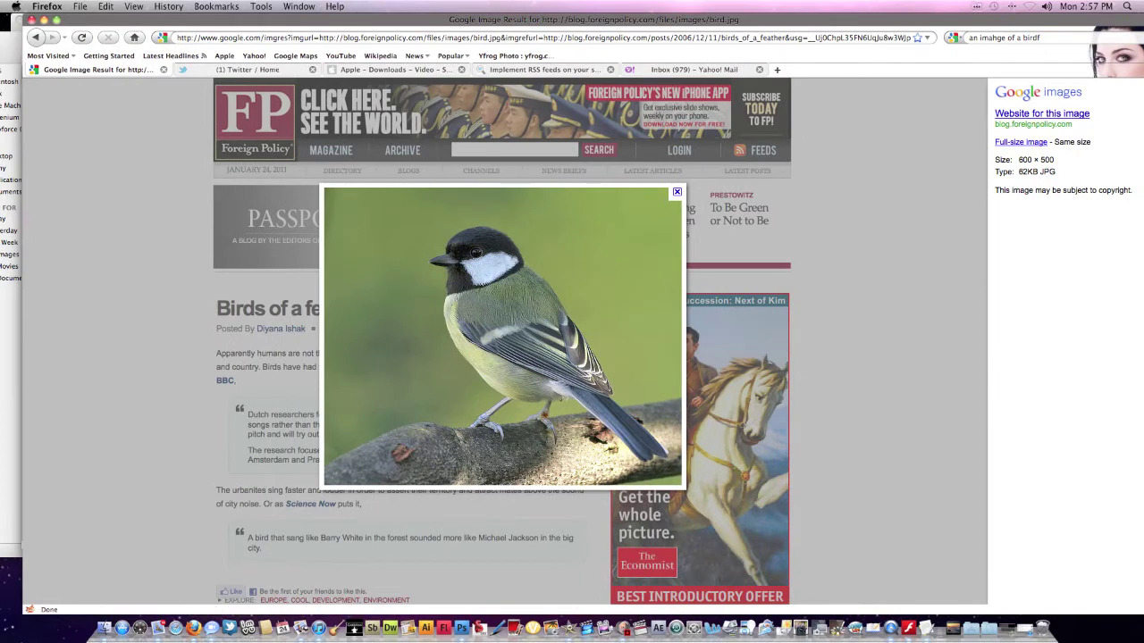
In a new tab, search Google Images for "beautiful backgrounds" and open the picture of a barn in a grass field
{"action": "key", "text": "super+t"}
{"action": "key", "text": "Tab"}
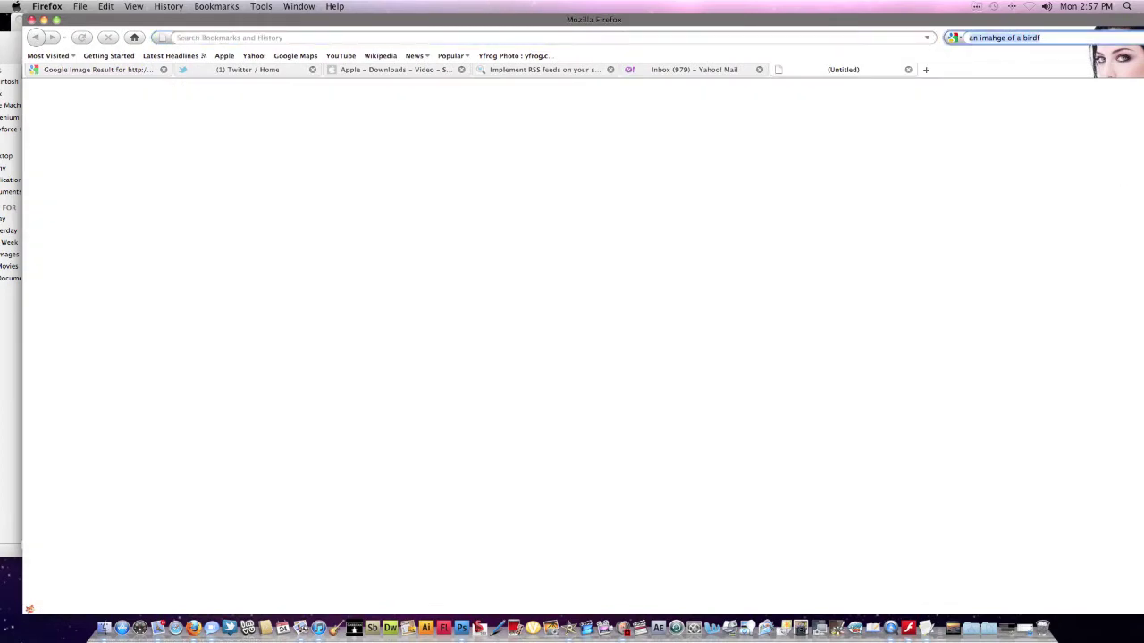
{"action": "type", "text": "beautiful"}
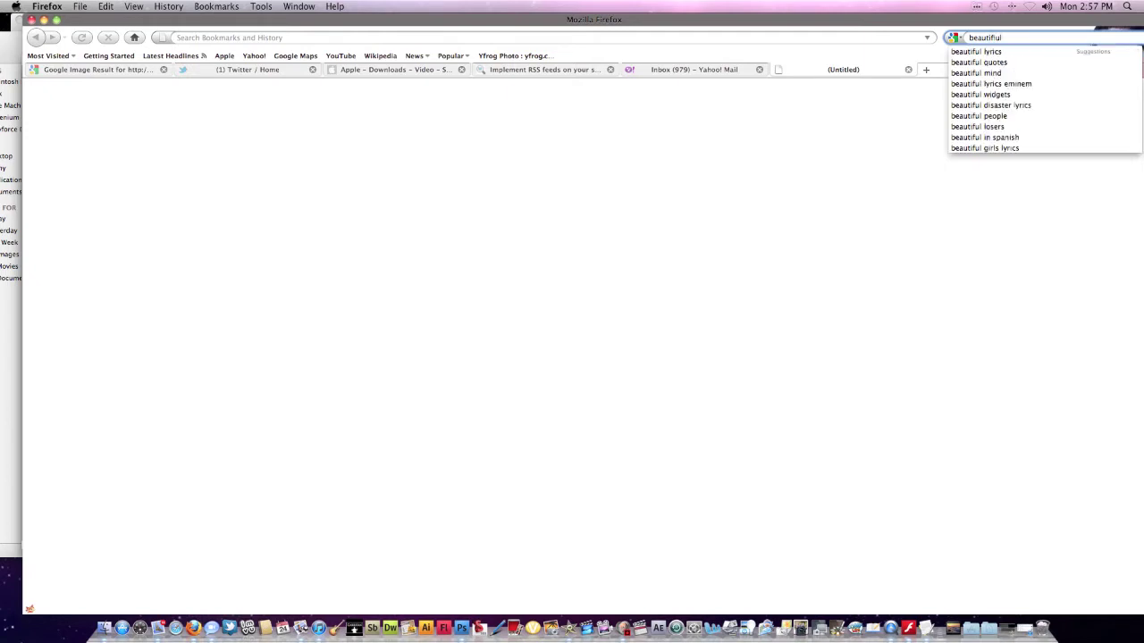
{"action": "type", "text": " background"}
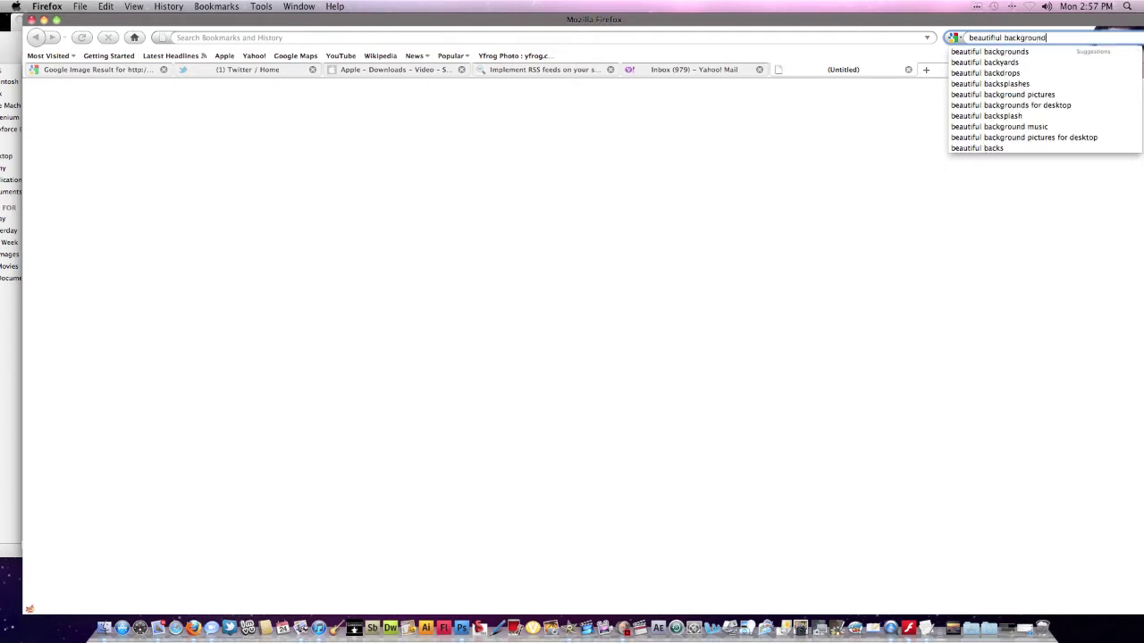
{"action": "type", "text": "s"}
{"action": "key", "text": "Return"}
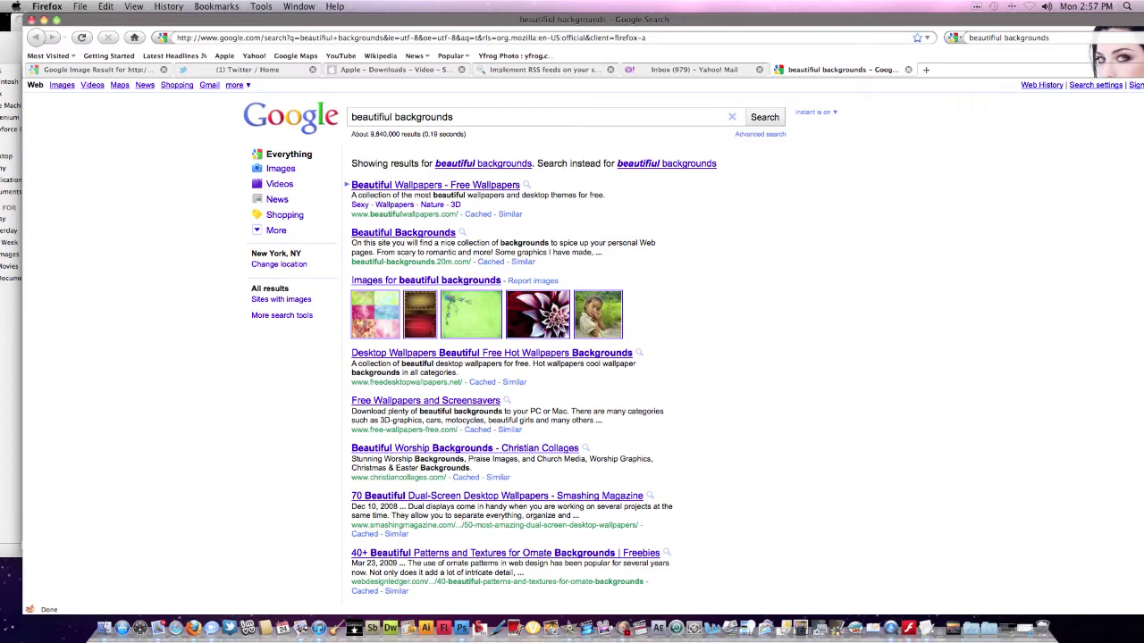
{"action": "left_click", "coordinate": [62, 85]}
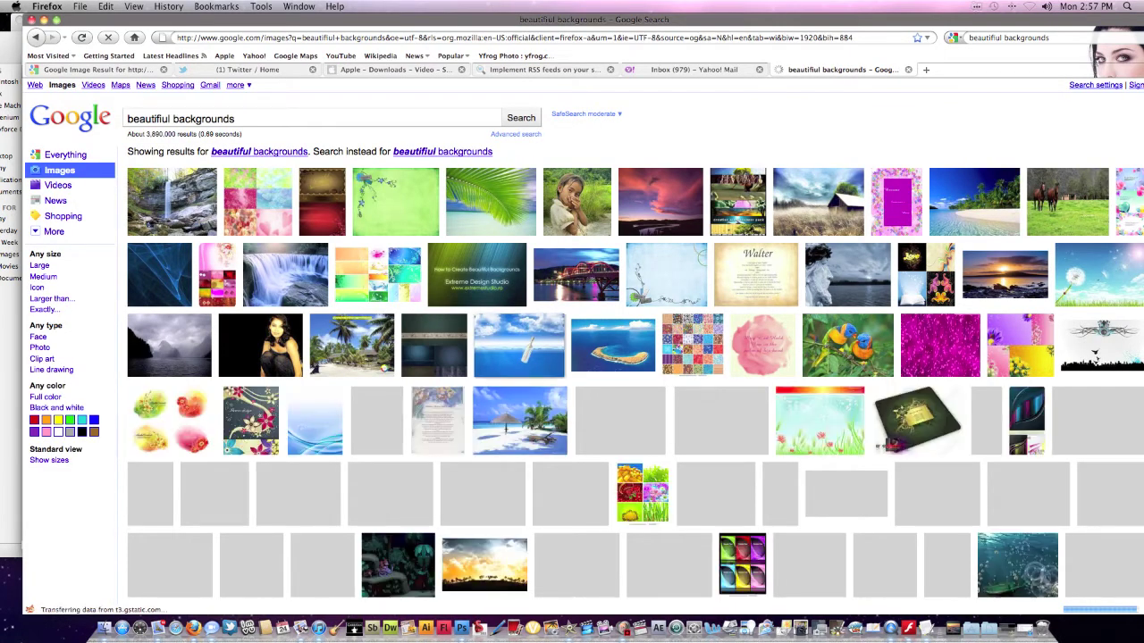
{"action": "left_click", "coordinate": [817, 201]}
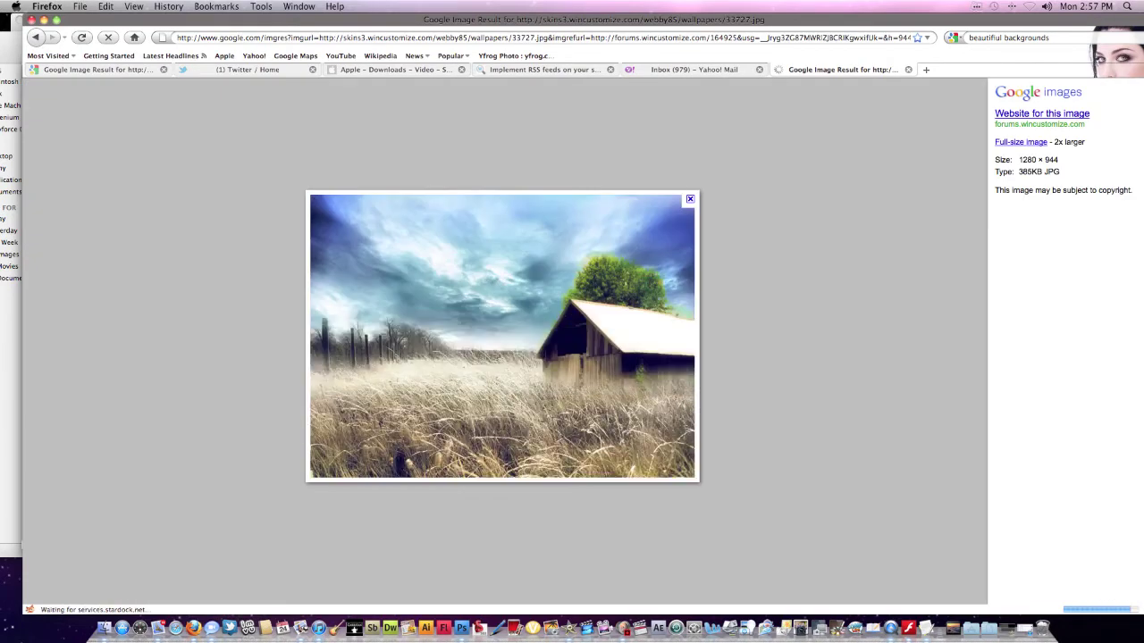
Return to the image results for beautiful backgrounds and look through the result pages for a suitable background picture
{"action": "key", "text": "super+Left"}
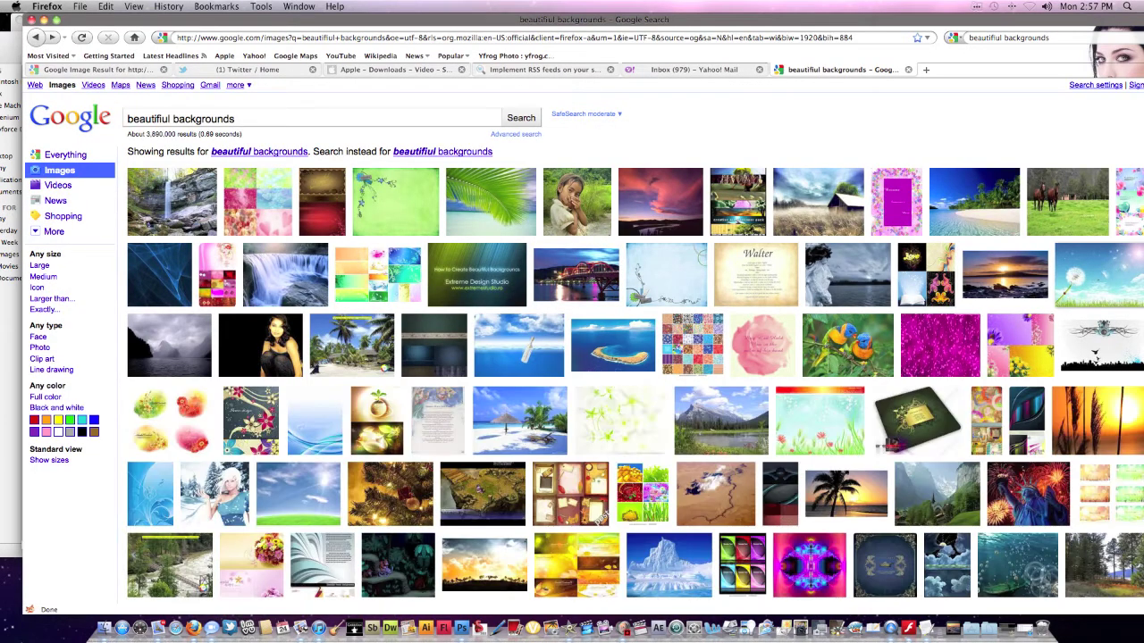
{"action": "mouse_move", "coordinate": [491, 201]}
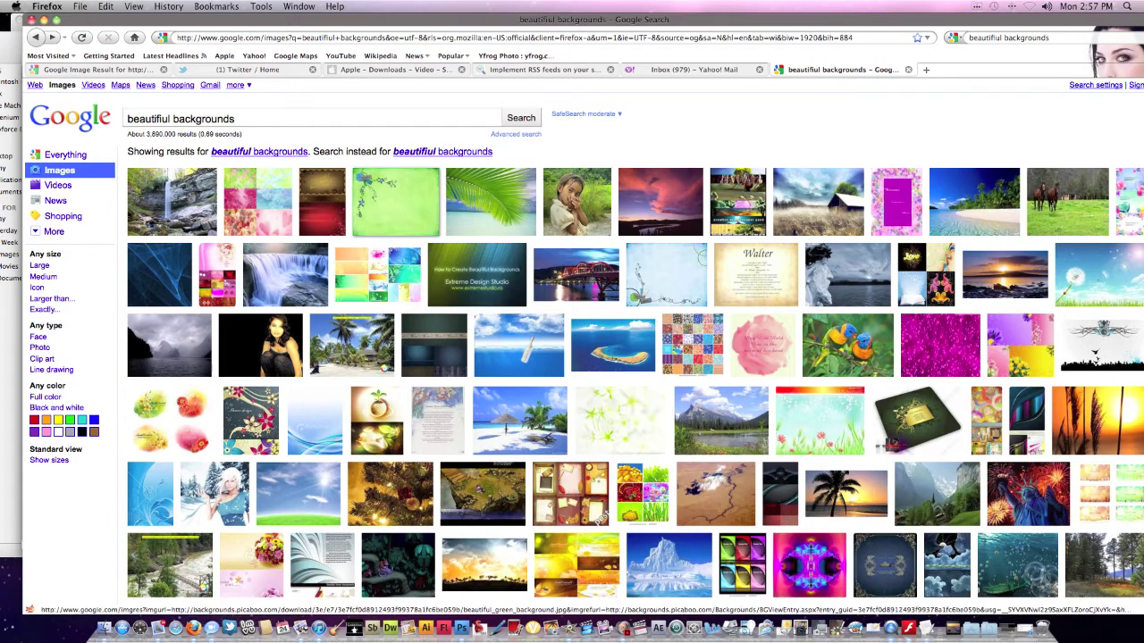
{"action": "scroll", "coordinate": [634, 376], "scroll_direction": "down", "scroll_amount": 9}
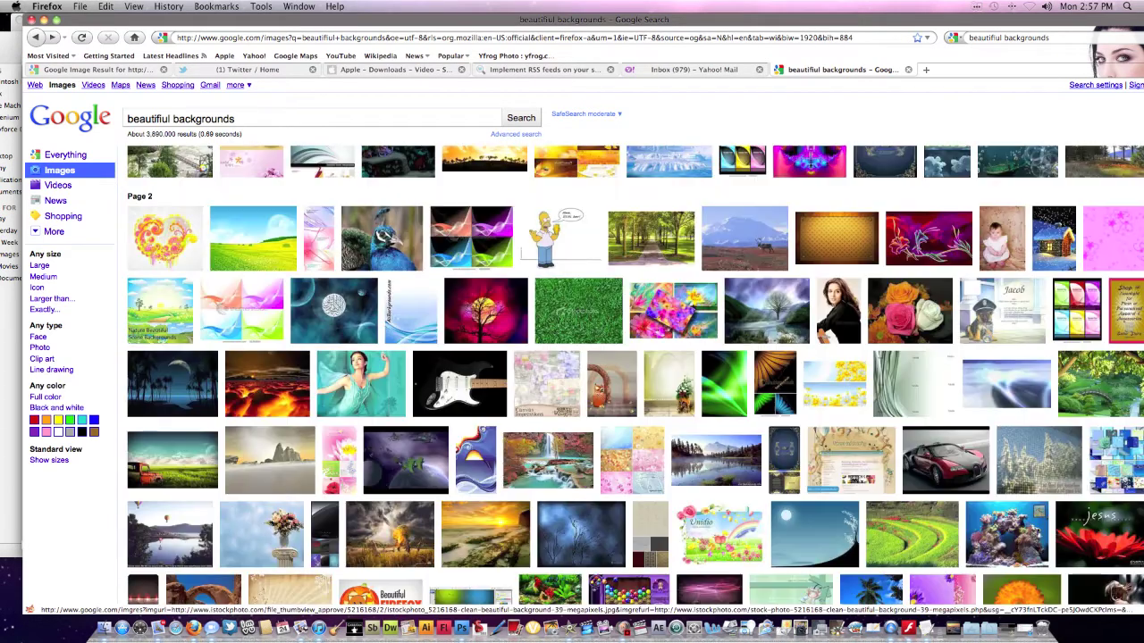
{"action": "scroll", "coordinate": [634, 375], "scroll_direction": "down", "scroll_amount": 2}
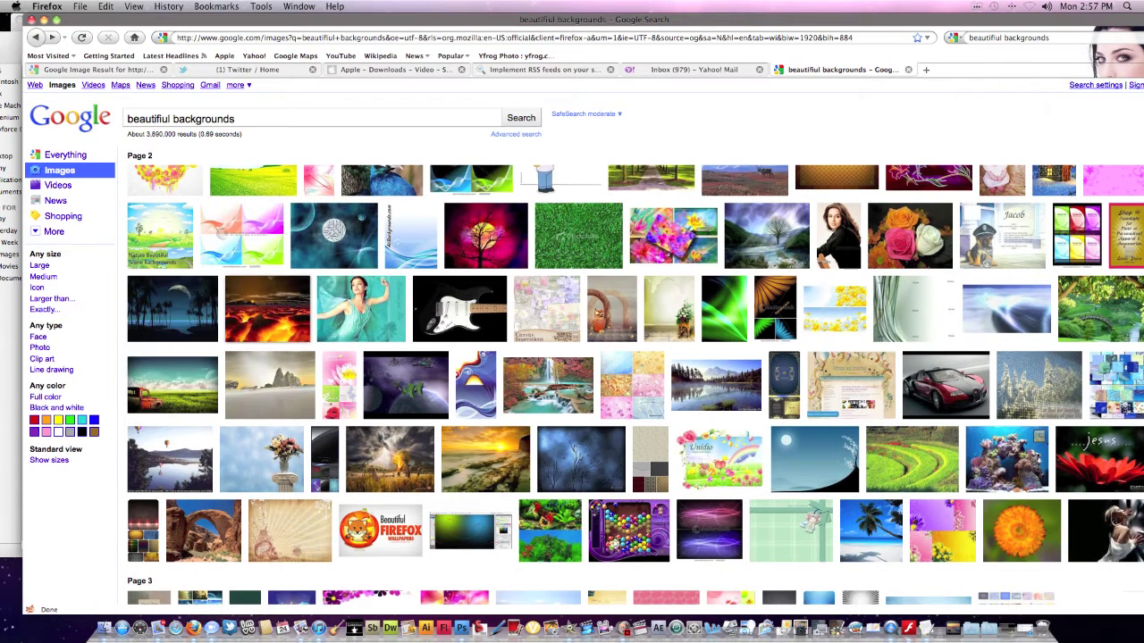
{"action": "mouse_move", "coordinate": [405, 384]}
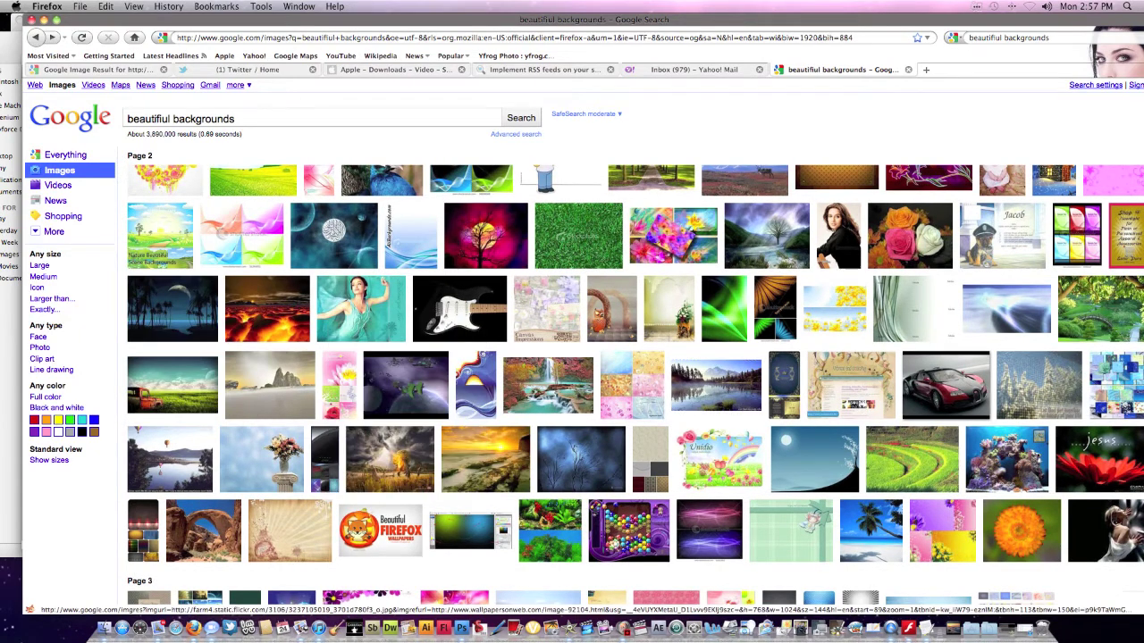
{"action": "scroll", "coordinate": [715, 384], "scroll_direction": "down", "scroll_amount": 2}
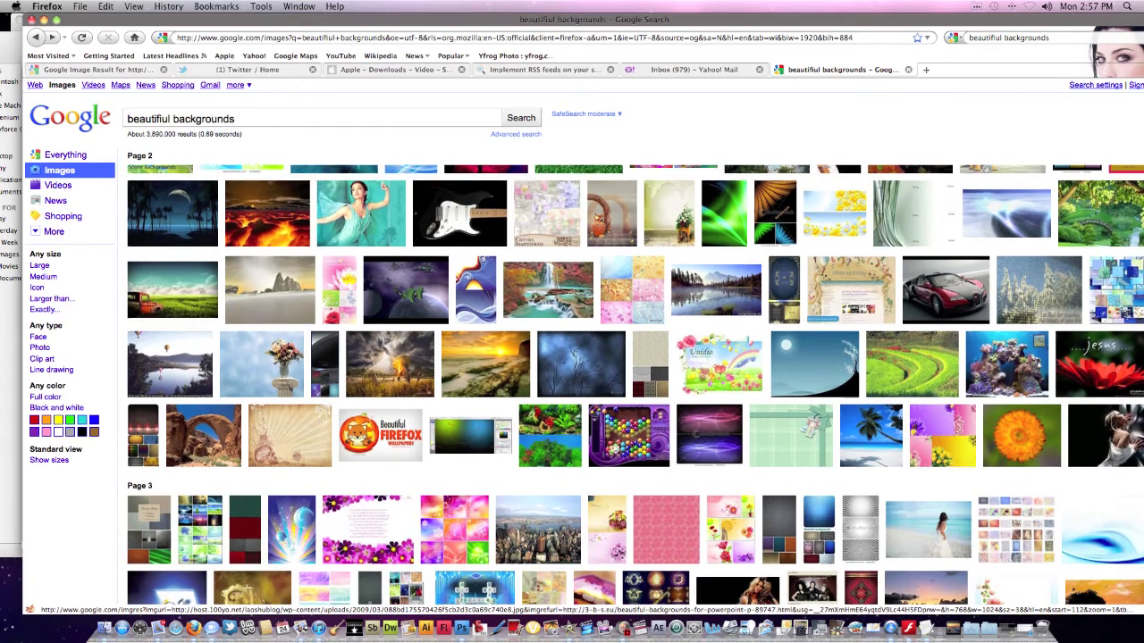
{"action": "scroll", "coordinate": [634, 384], "scroll_direction": "down", "scroll_amount": 7}
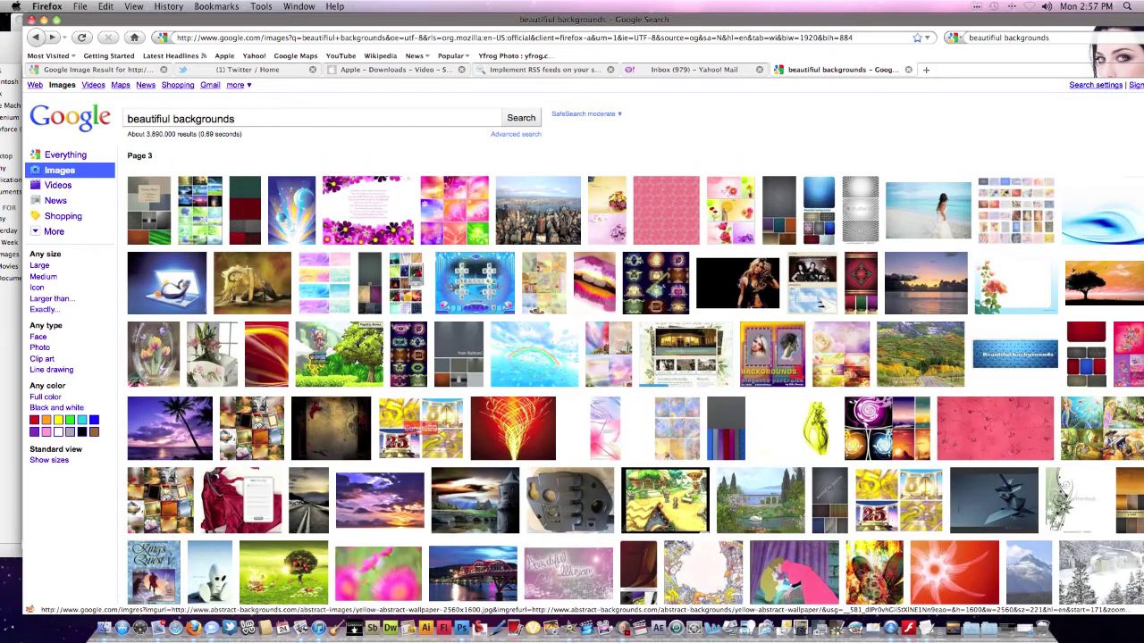
{"action": "mouse_move", "coordinate": [170, 427]}
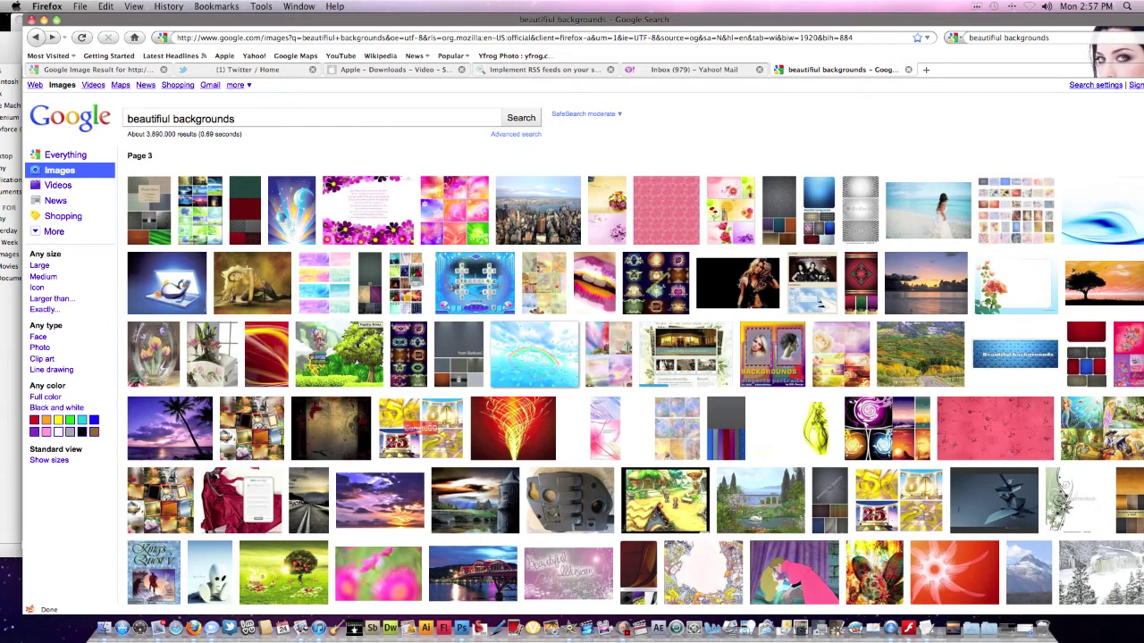
{"action": "scroll", "coordinate": [169, 427], "scroll_direction": "down", "scroll_amount": 3}
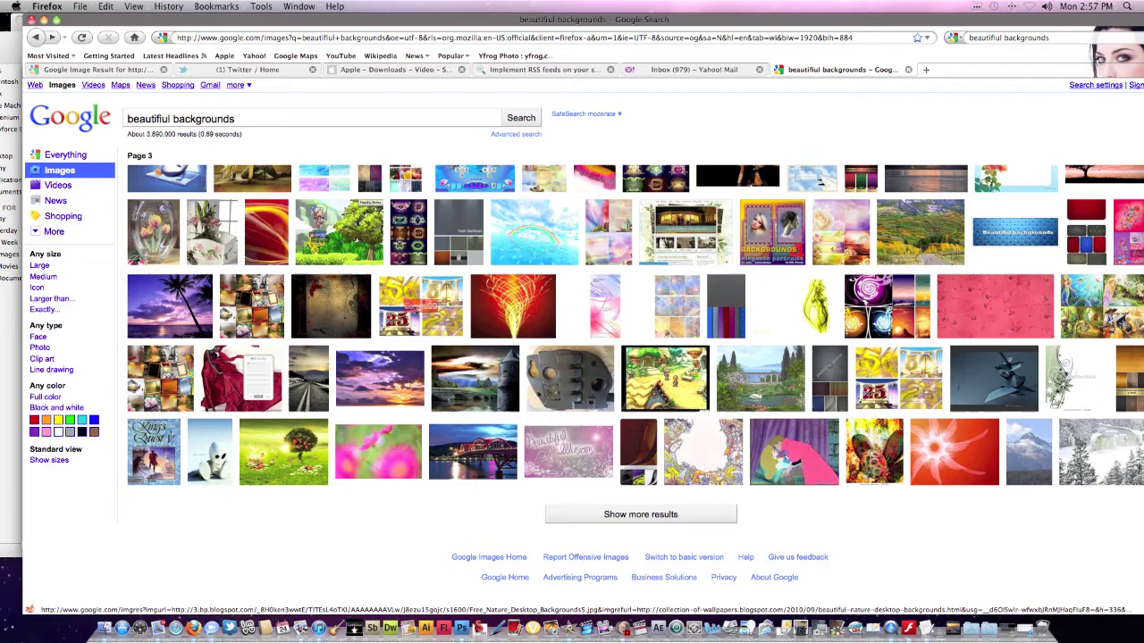
{"action": "scroll", "coordinate": [666, 379], "scroll_direction": "up", "scroll_amount": 4}
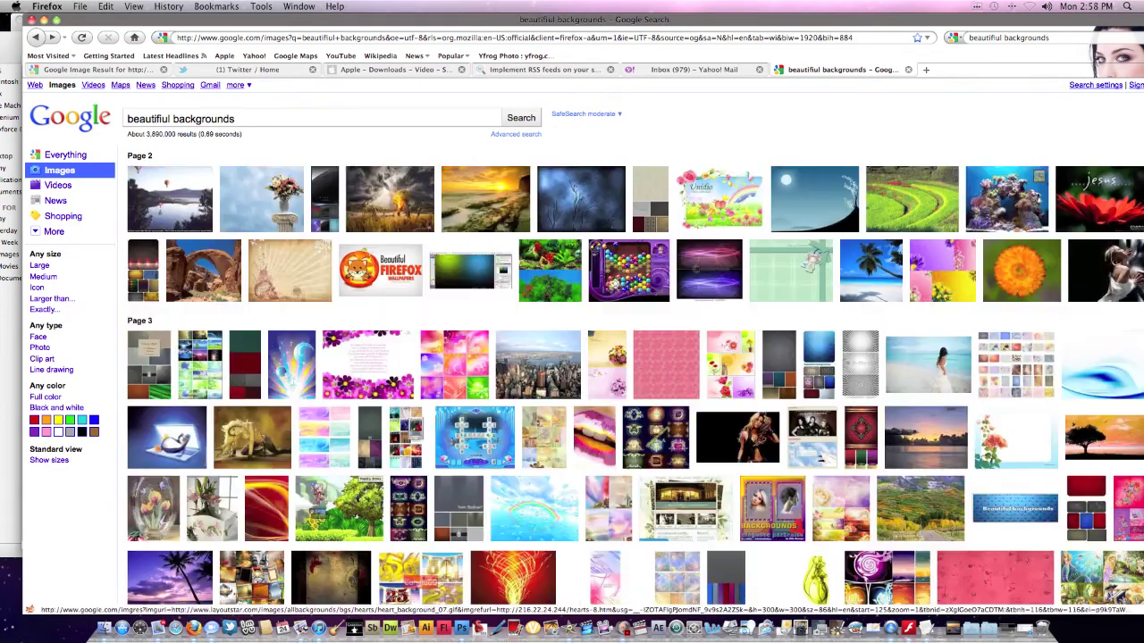
{"action": "scroll", "coordinate": [665, 375], "scroll_direction": "up", "scroll_amount": 18}
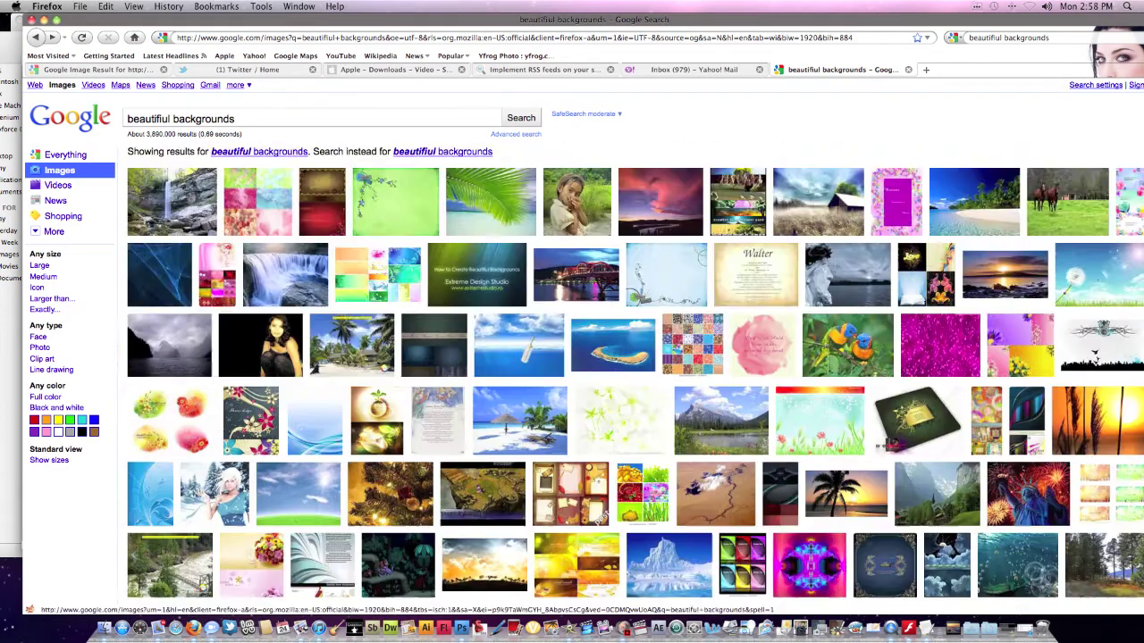
Rerun the image search with the suggested spelling "beautiful backgrounds"
{"action": "triple_click", "coordinate": [180, 119]}
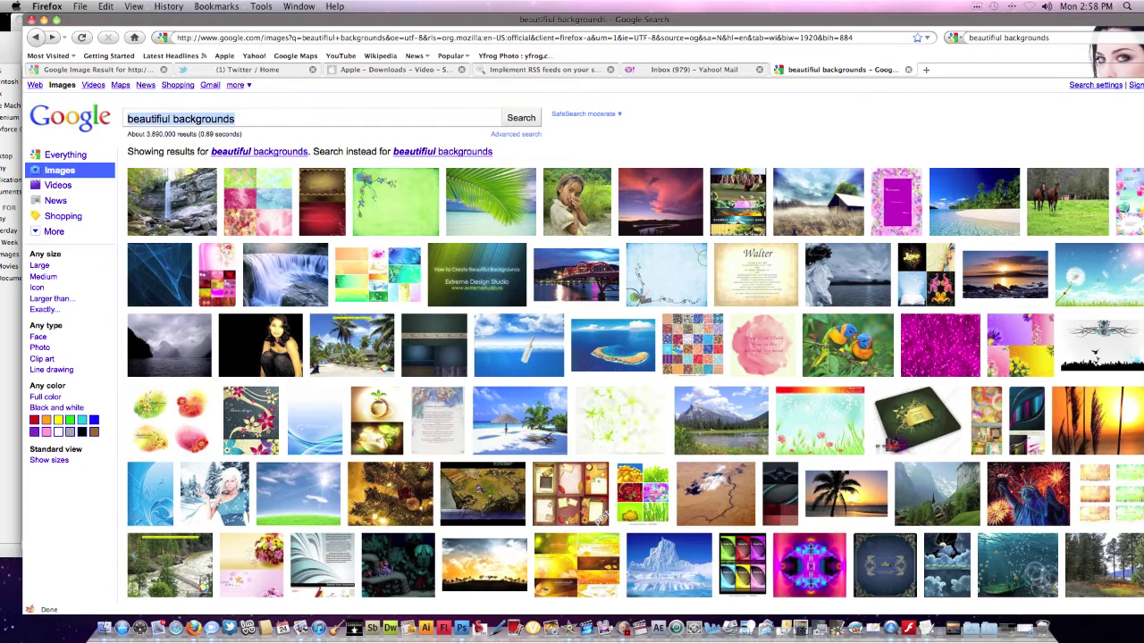
{"action": "left_click", "coordinate": [259, 119]}
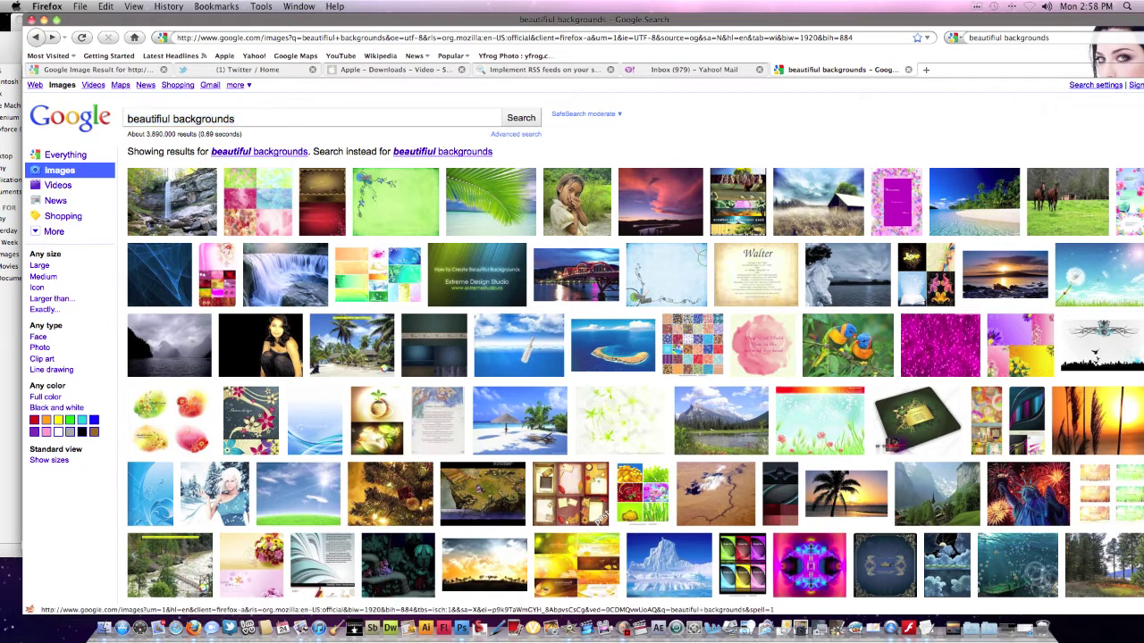
{"action": "left_click", "coordinate": [260, 151]}
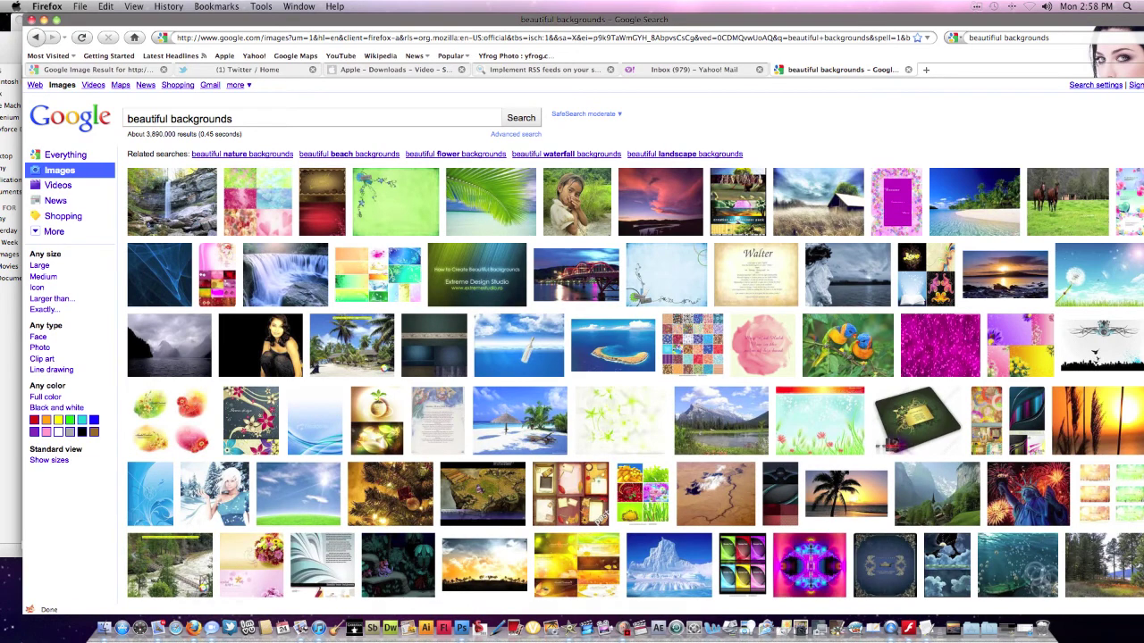
Replace the search with the suggested query "sunset beach" and run it in Google Images
{"action": "triple_click", "coordinate": [180, 119]}
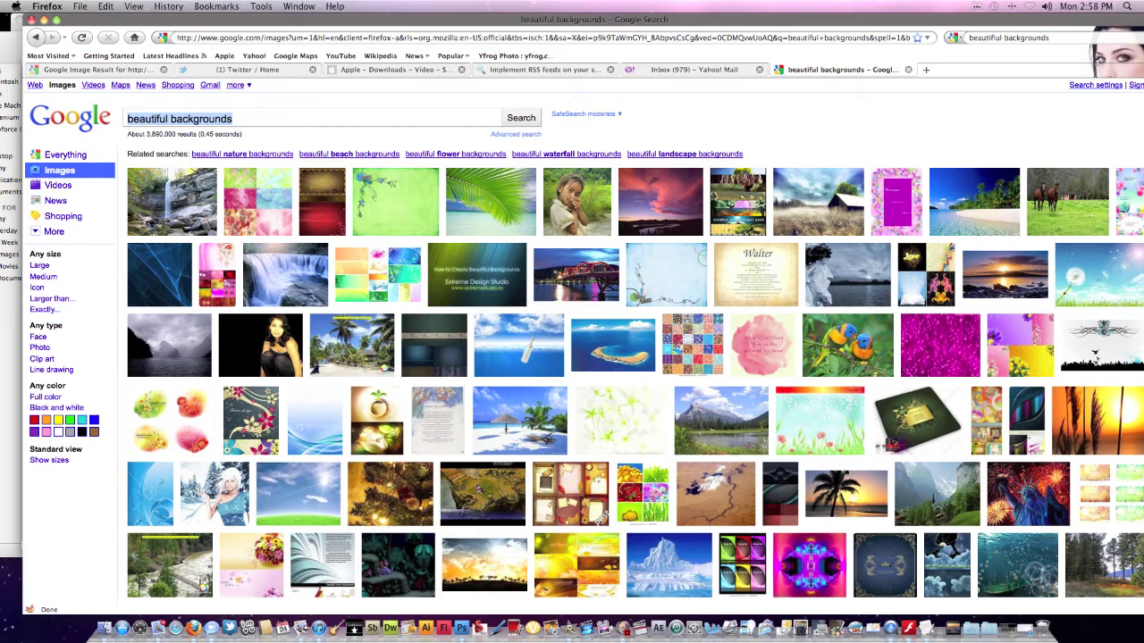
{"action": "type", "text": "sun"}
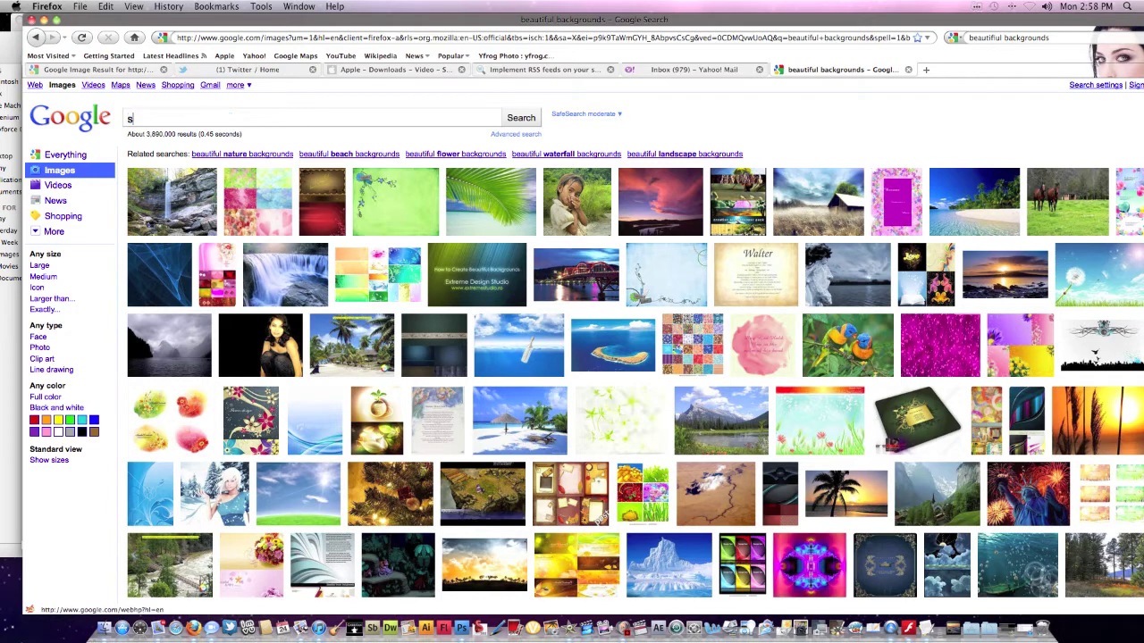
{"action": "type", "text": "set"}
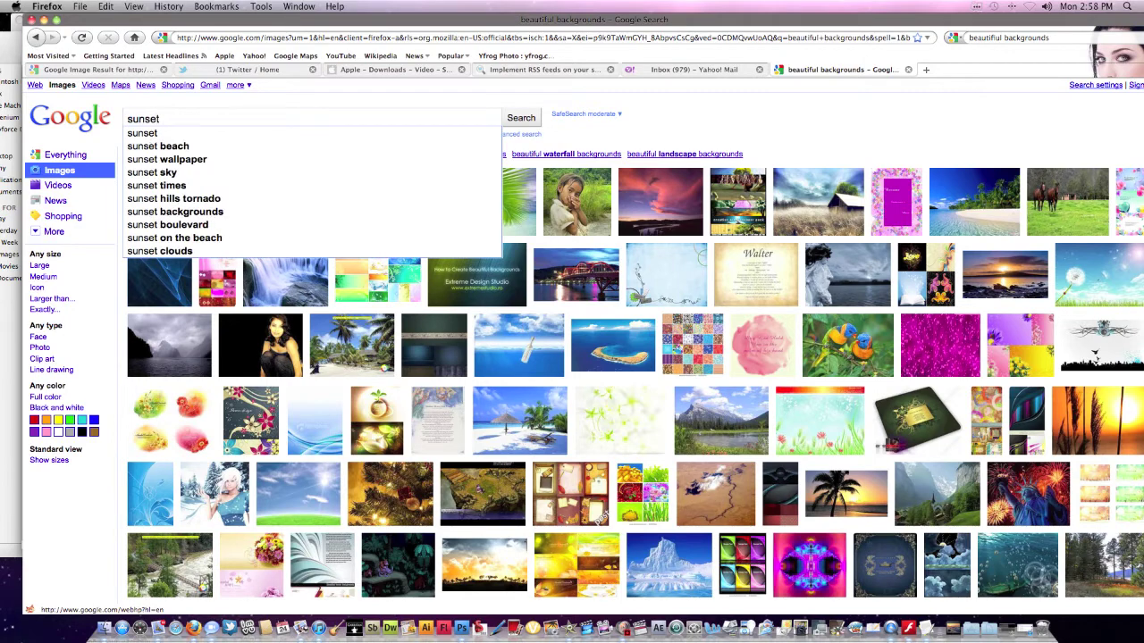
{"action": "key", "text": "Down"}
{"action": "key", "text": "Down"}
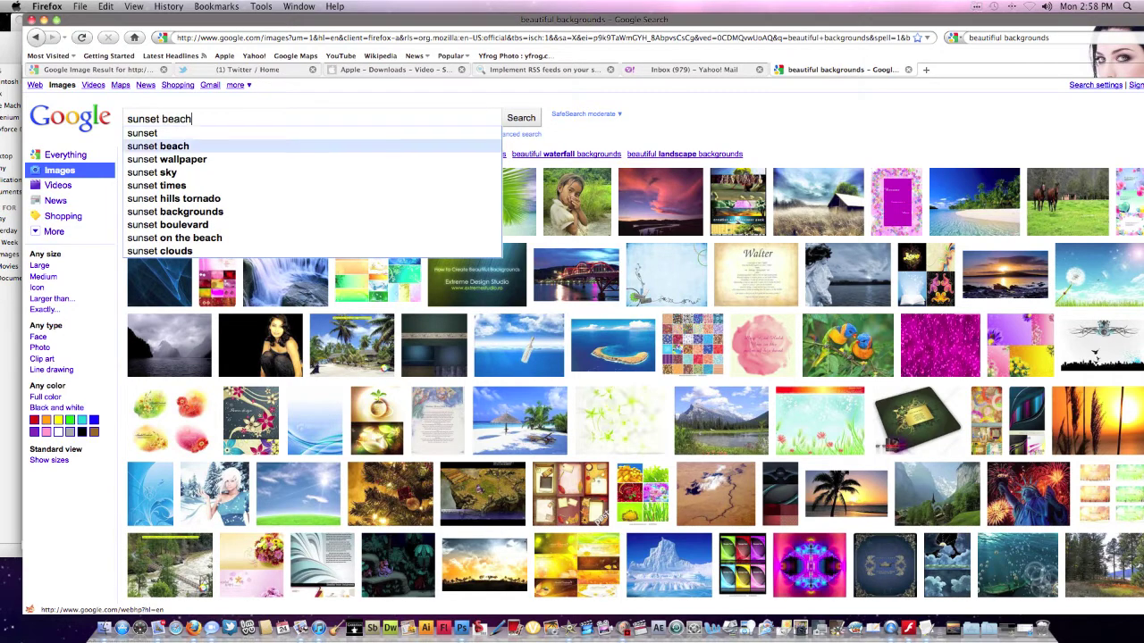
{"action": "key", "text": "Return"}
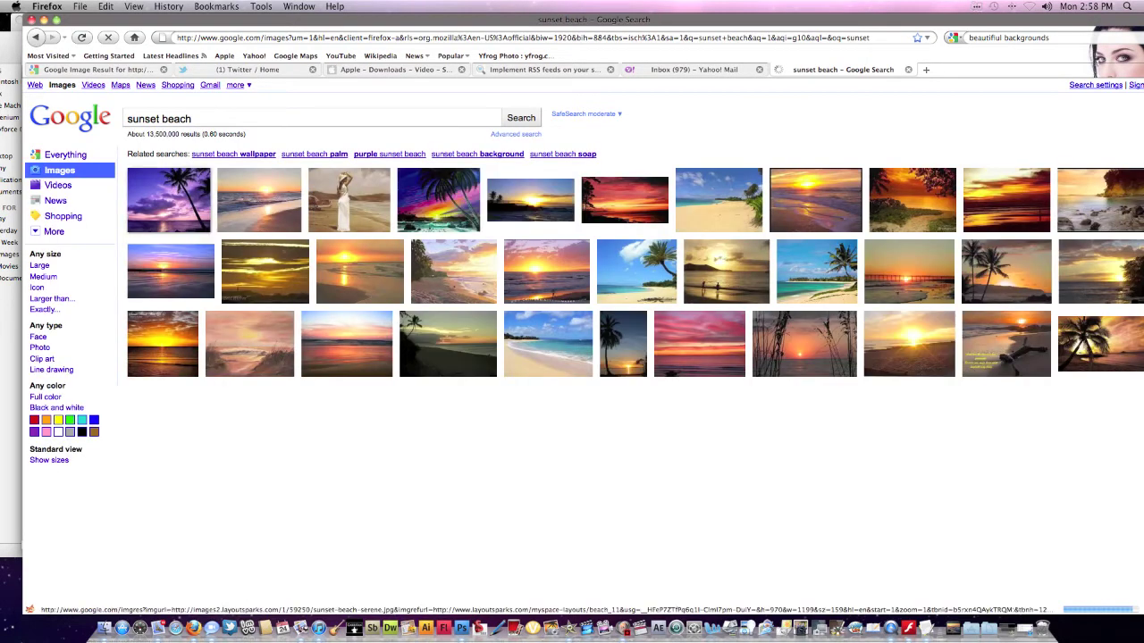
Switch to Photoshop to check the bird picture, shift its window over and back, and return to Firefox
{"action": "mouse_move", "coordinate": [454, 271]}
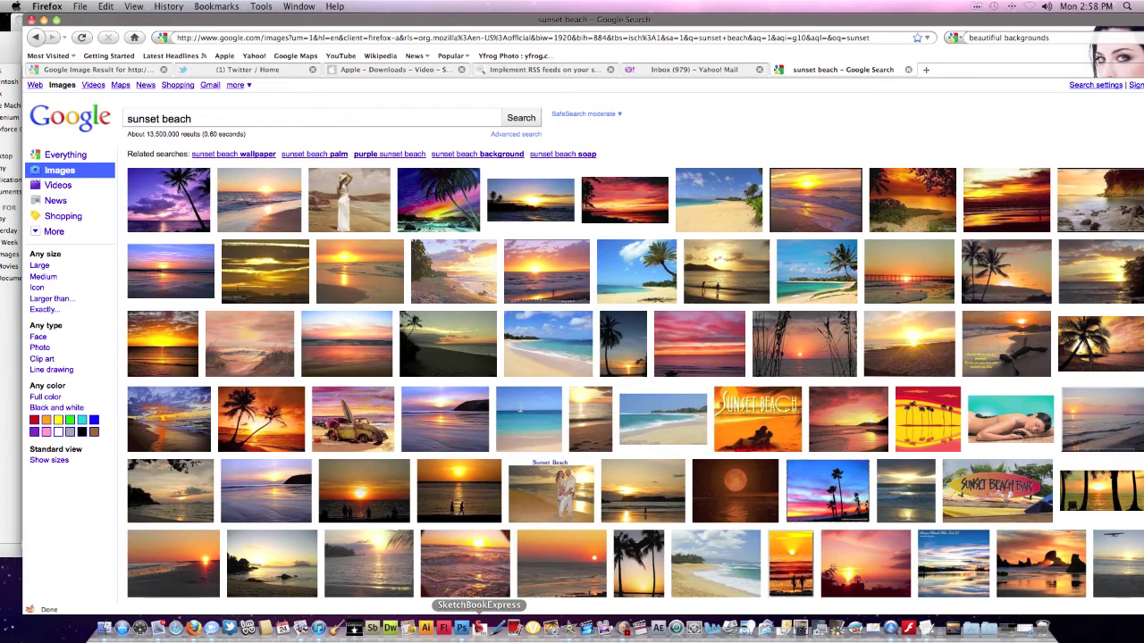
{"action": "left_click", "coordinate": [461, 628]}
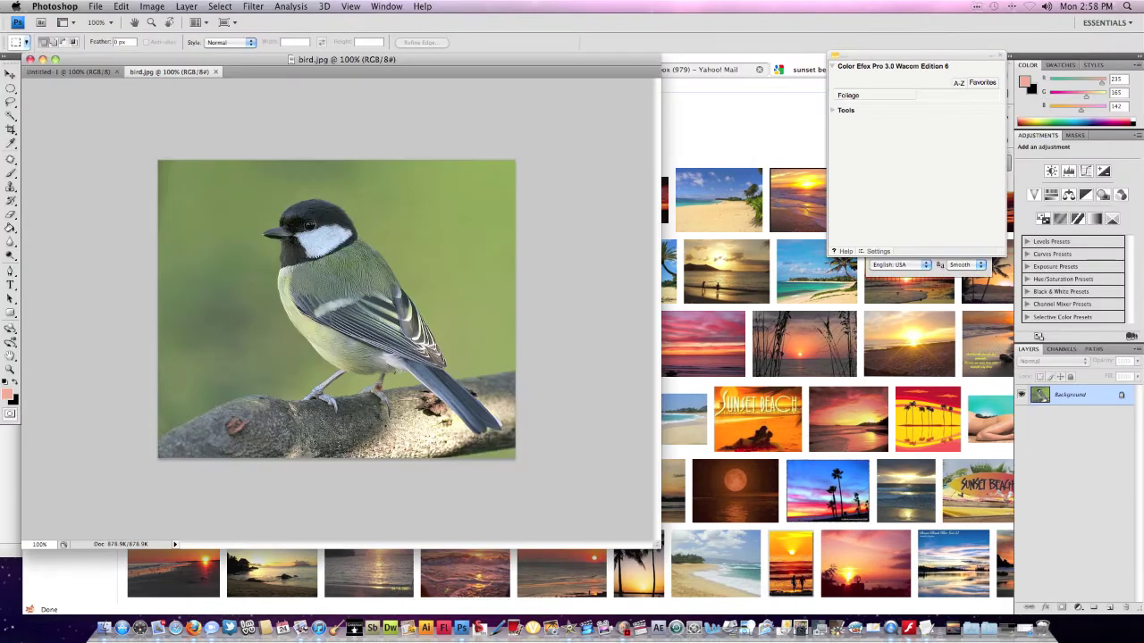
{"action": "left_click_drag", "start_coordinate": [402, 60], "coordinate": [844, 75]}
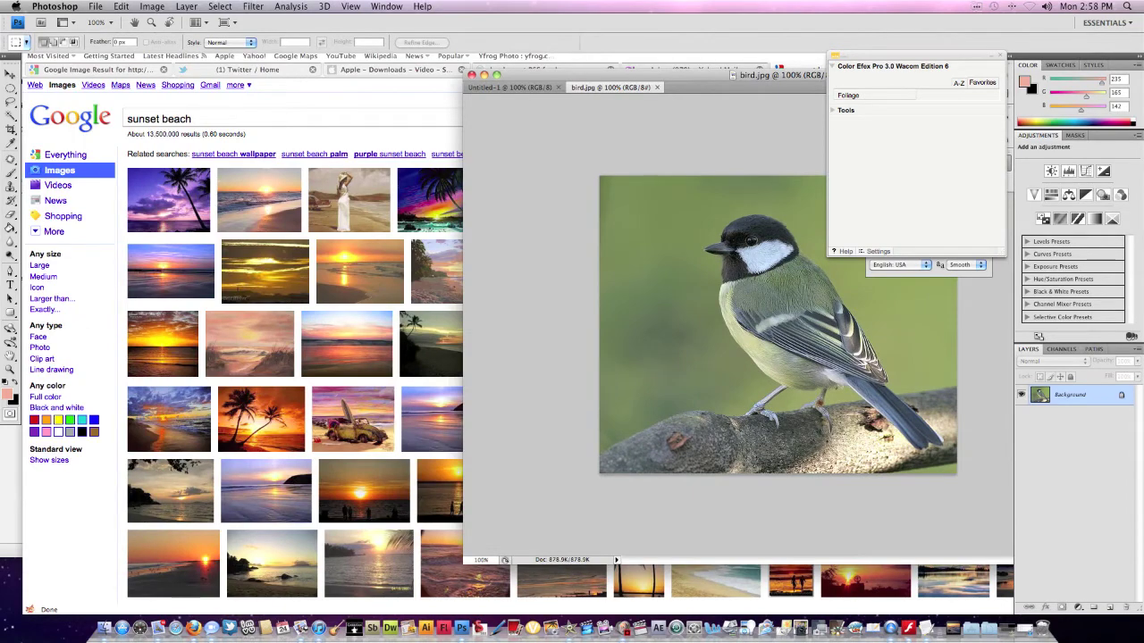
{"action": "left_click_drag", "start_coordinate": [679, 75], "coordinate": [267, 76]}
{"action": "left_click", "coordinate": [732, 270]}
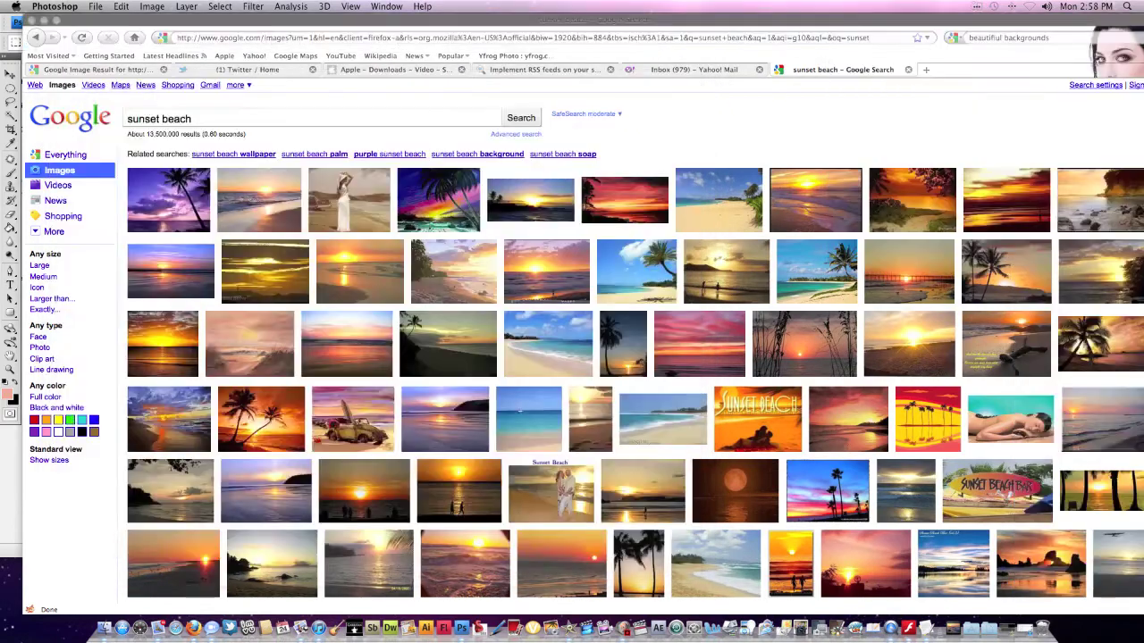
Examine the "sunset beach" image results across the pages for a background that suits the bird picture
{"action": "mouse_move", "coordinate": [815, 202]}
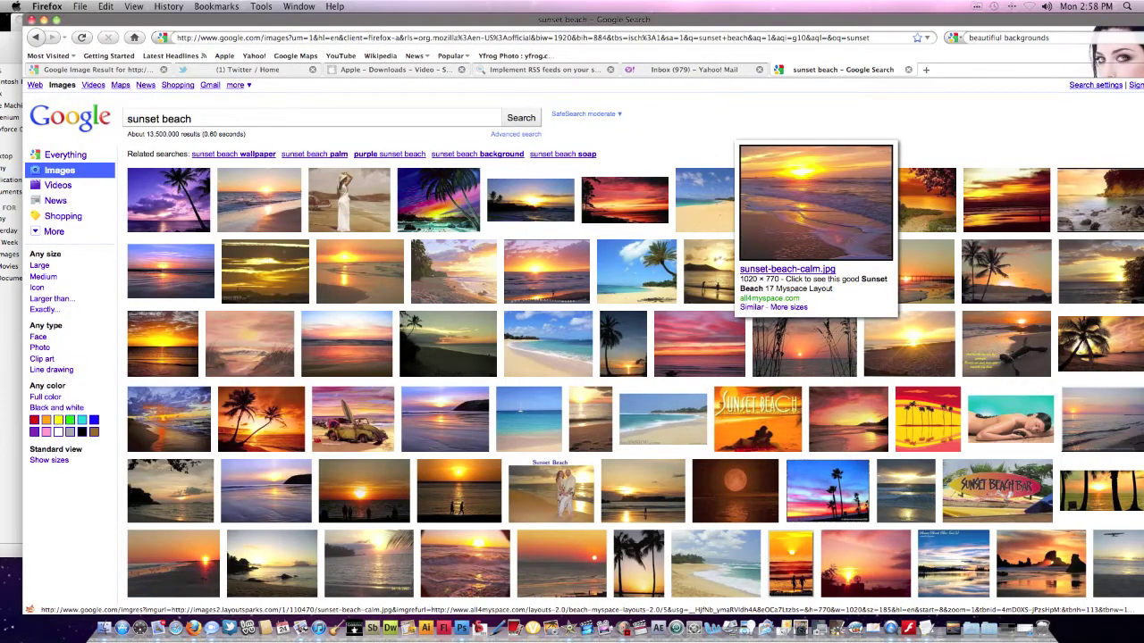
{"action": "mouse_move", "coordinate": [816, 272]}
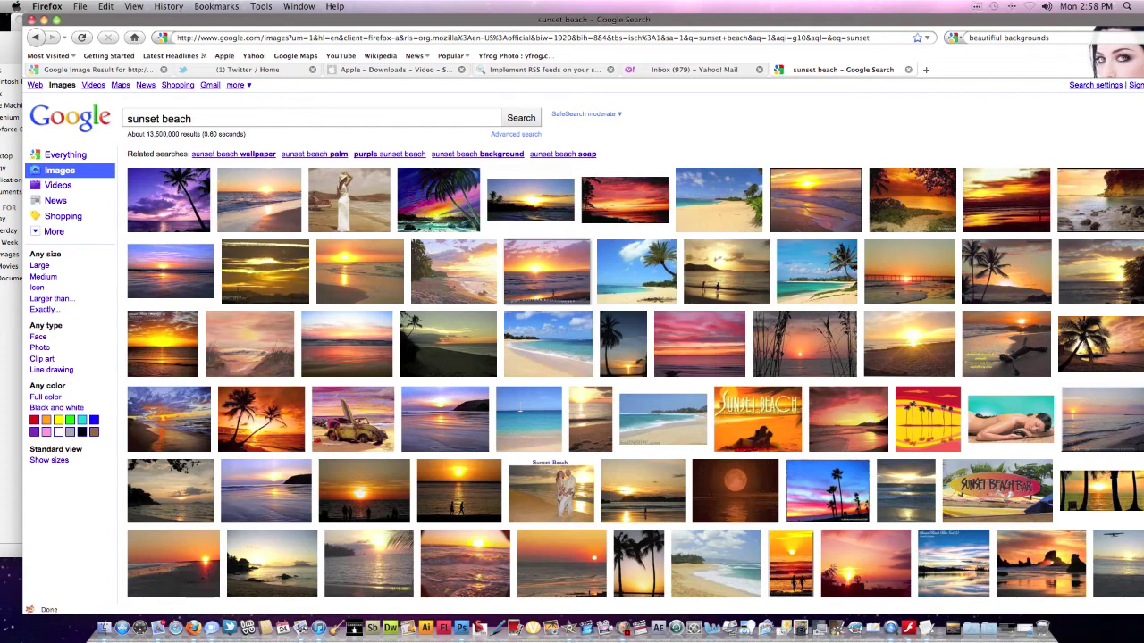
{"action": "mouse_move", "coordinate": [547, 271]}
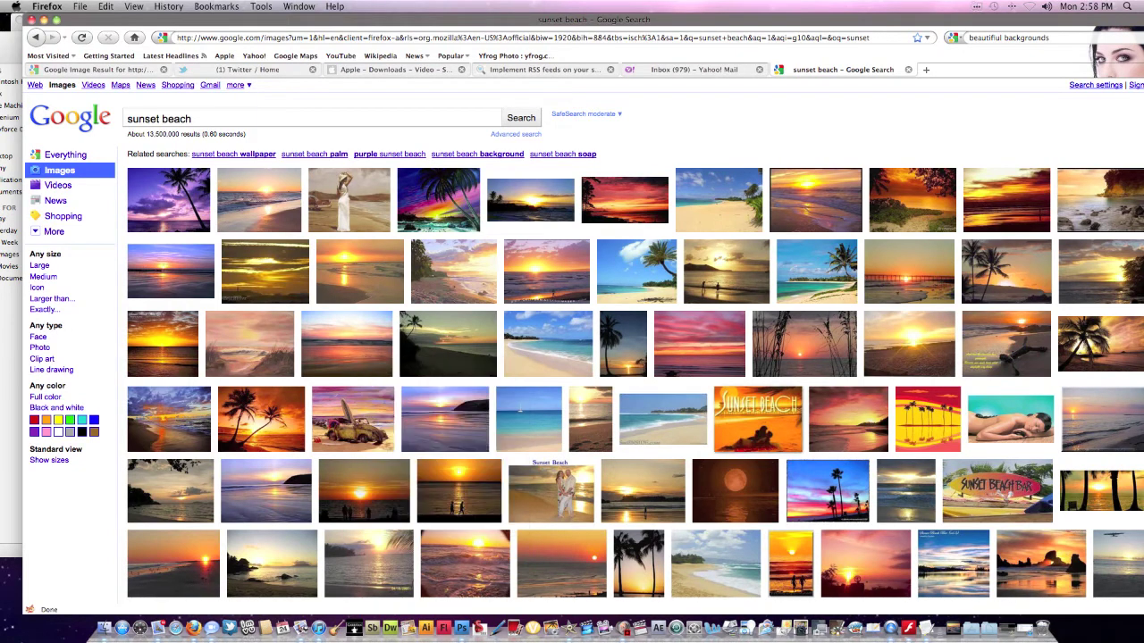
{"action": "scroll", "coordinate": [827, 489], "scroll_direction": "down", "scroll_amount": 1}
{"action": "mouse_move", "coordinate": [827, 489]}
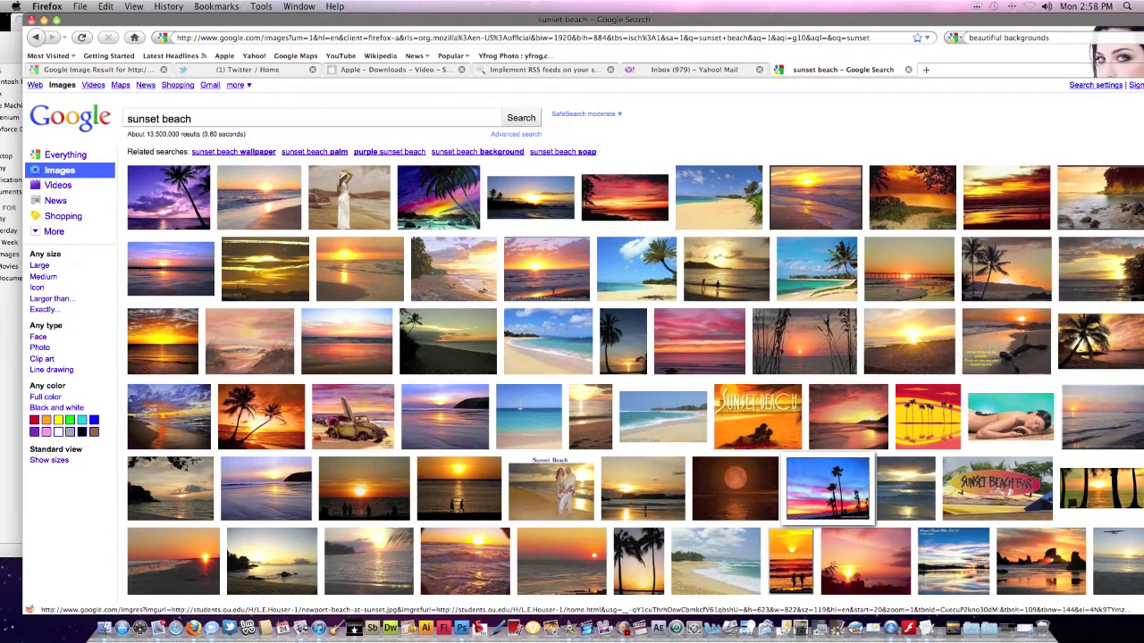
{"action": "scroll", "coordinate": [827, 489], "scroll_direction": "down", "scroll_amount": 10}
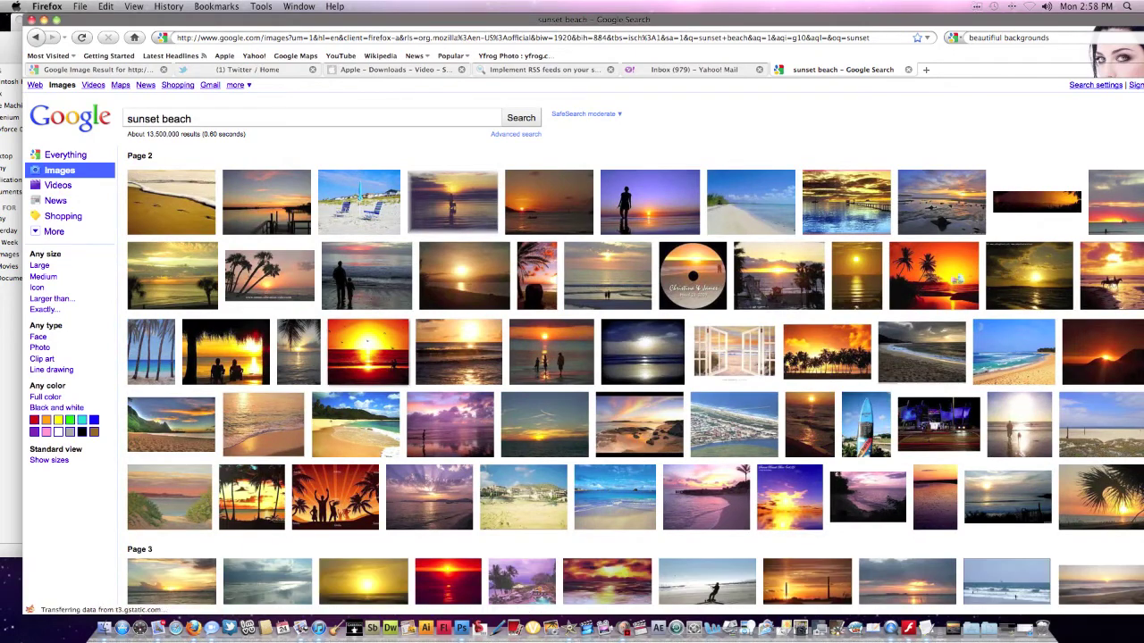
{"action": "mouse_move", "coordinate": [458, 351]}
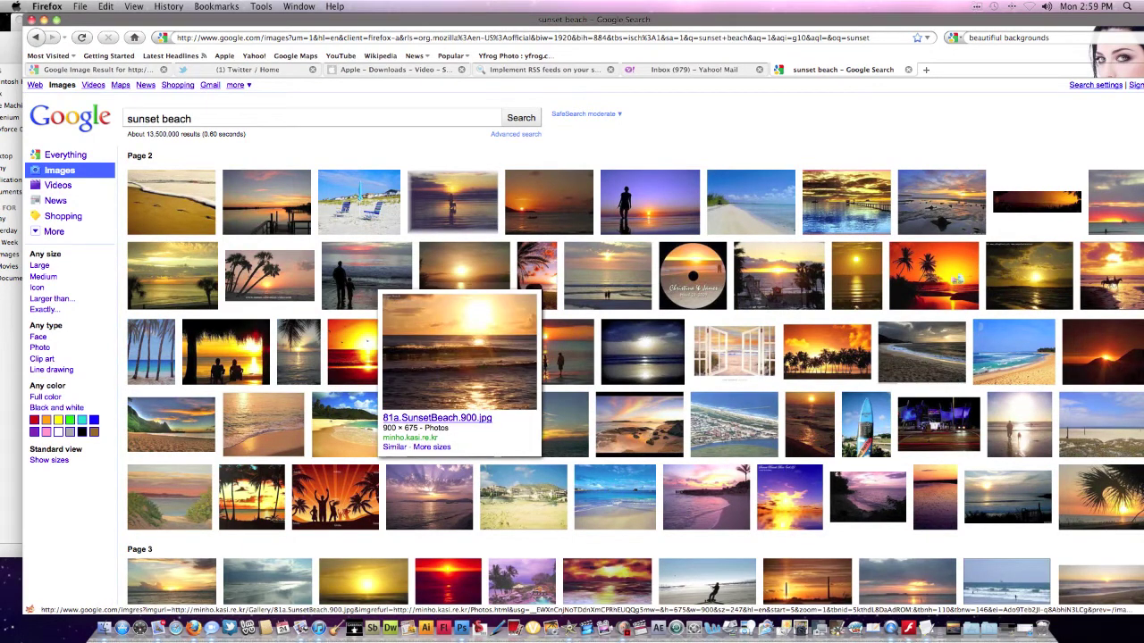
{"action": "scroll", "coordinate": [458, 351], "scroll_direction": "down", "scroll_amount": 5}
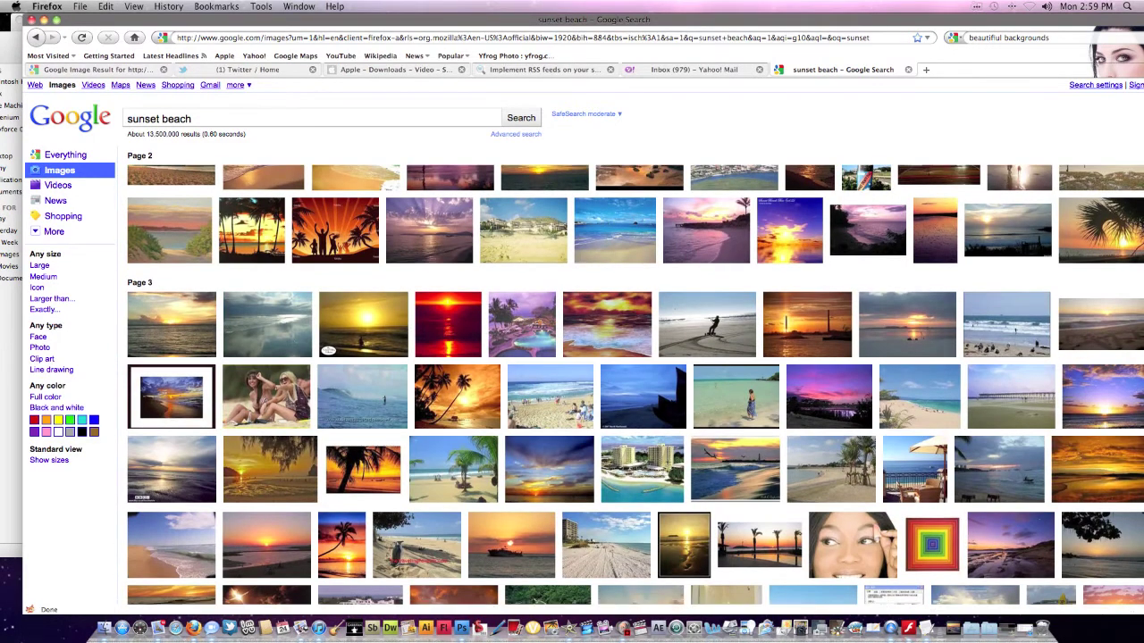
{"action": "scroll", "coordinate": [459, 351], "scroll_direction": "down", "scroll_amount": 1}
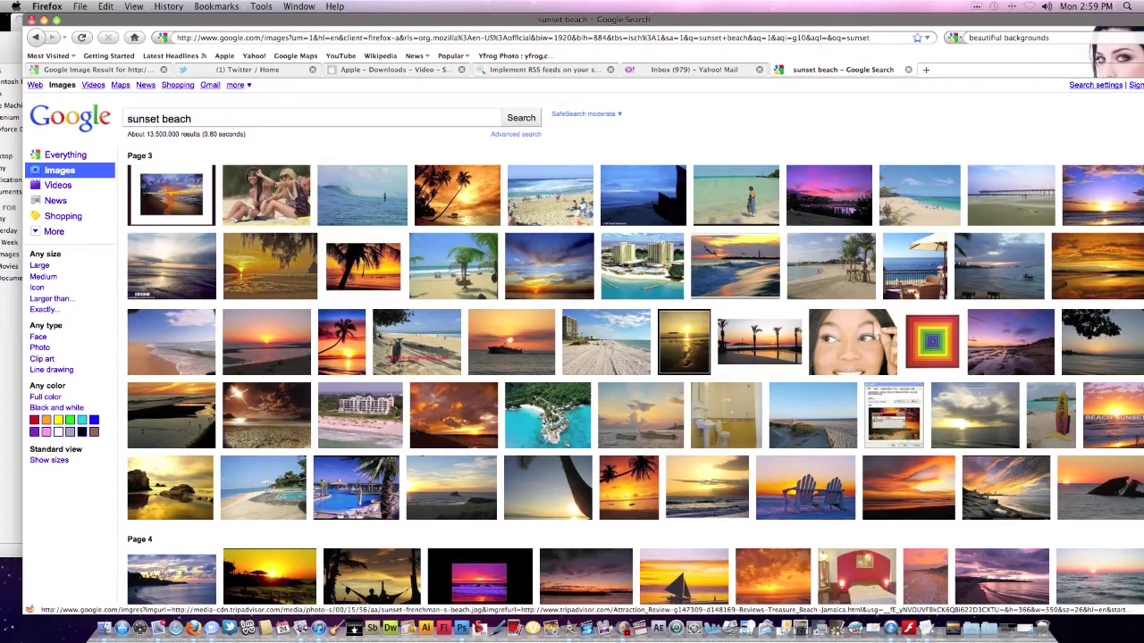
{"action": "scroll", "coordinate": [458, 352], "scroll_direction": "down", "scroll_amount": 6}
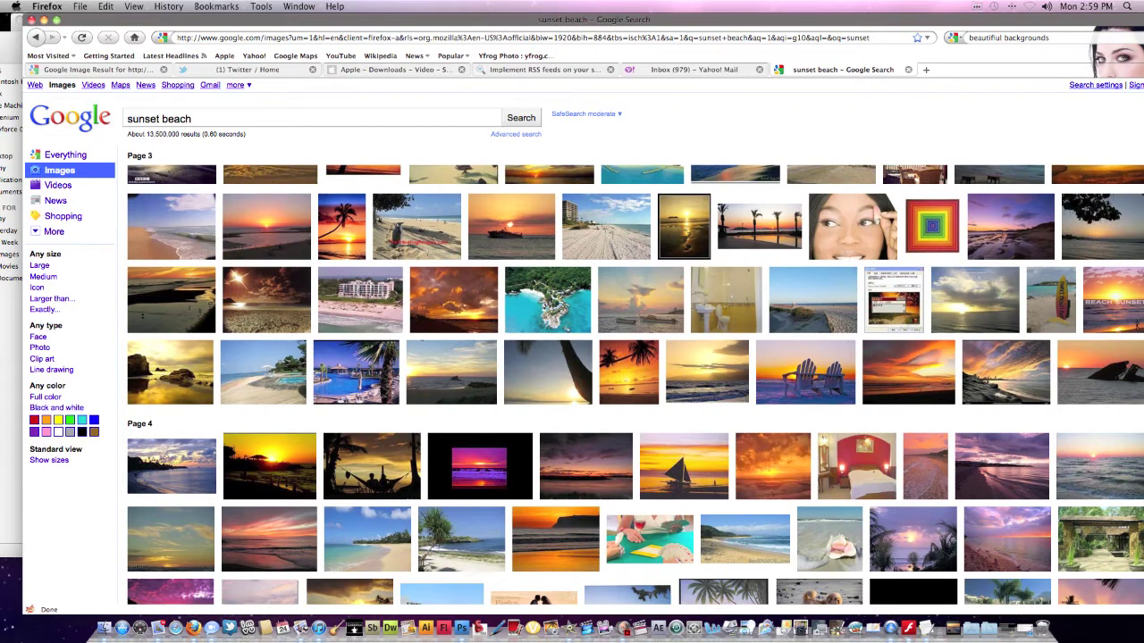
{"action": "scroll", "coordinate": [547, 371], "scroll_direction": "down", "scroll_amount": 3}
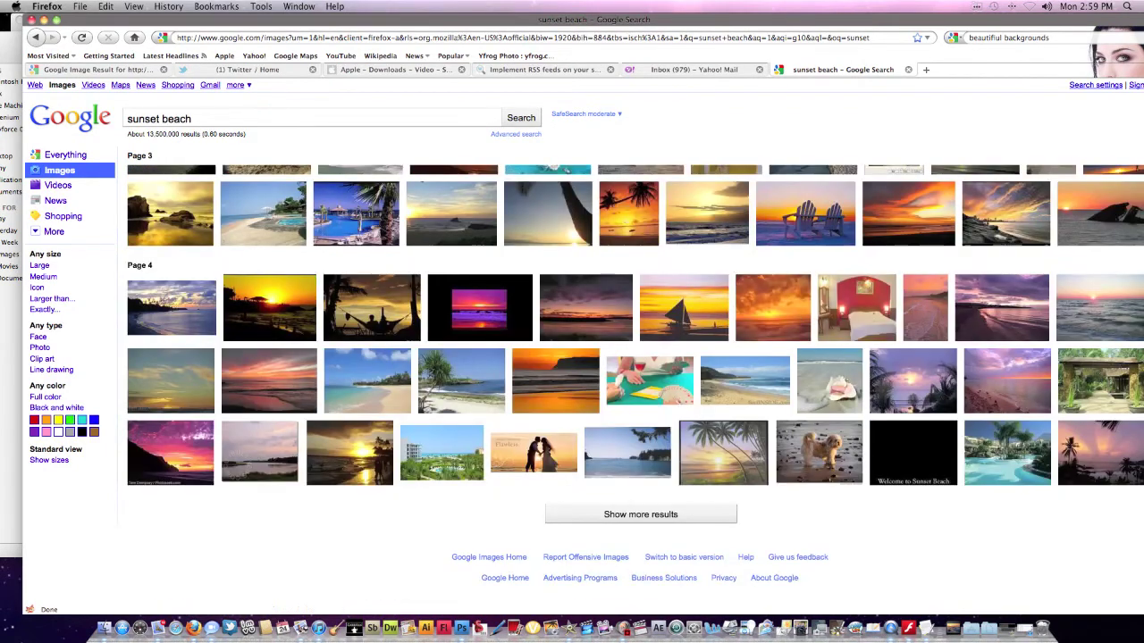
{"action": "scroll", "coordinate": [259, 201], "scroll_direction": "up", "scroll_amount": 15}
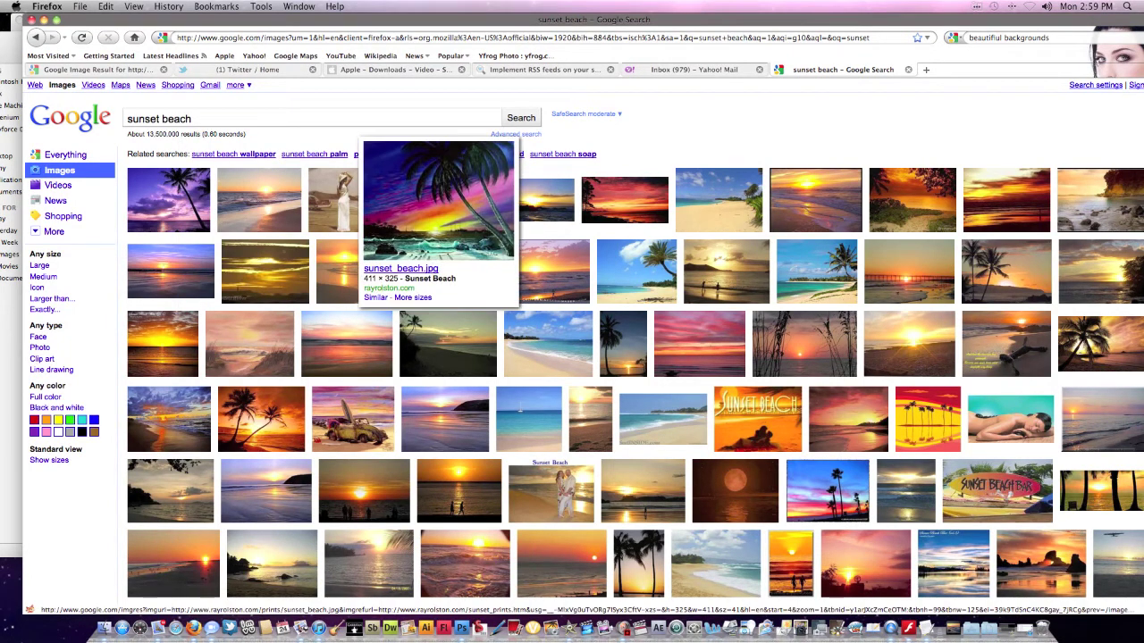
{"action": "mouse_move", "coordinate": [169, 271]}
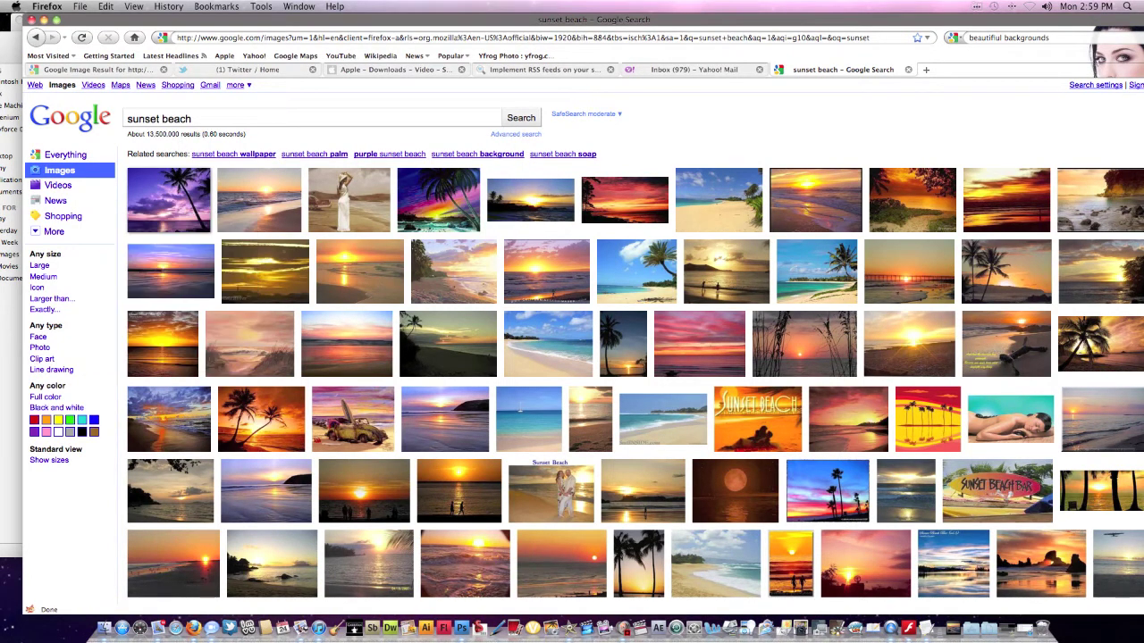
Open the sunset-beach-footprint.jpg image result, shift the browser window aside, and save the picture to the desktop
{"action": "mouse_move", "coordinate": [168, 192]}
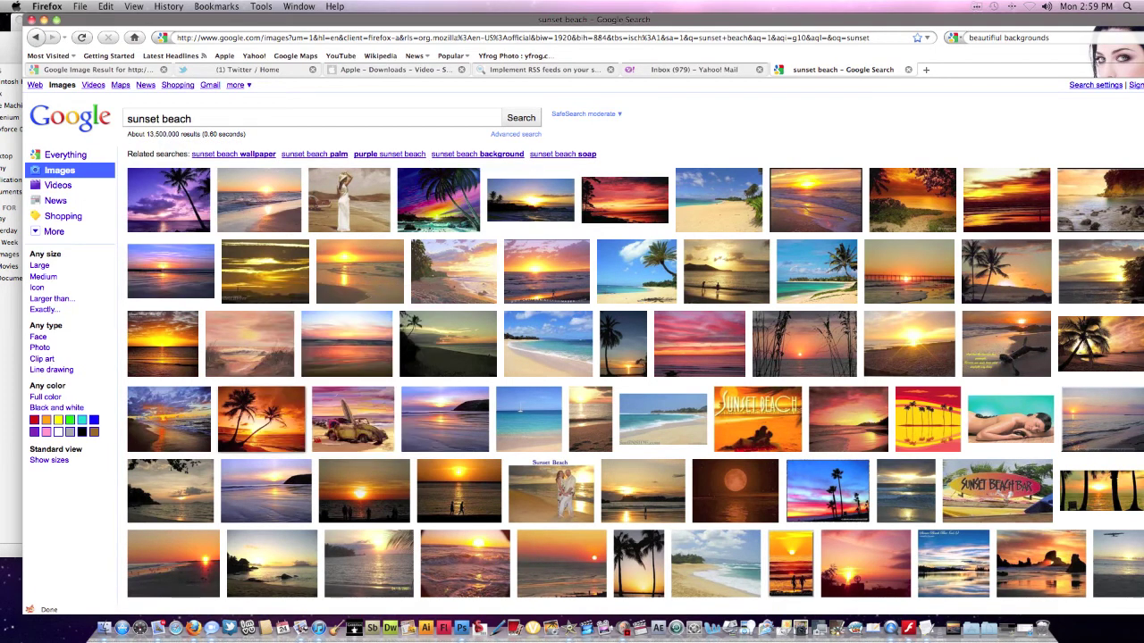
{"action": "mouse_move", "coordinate": [261, 418]}
{"action": "mouse_move", "coordinate": [444, 418]}
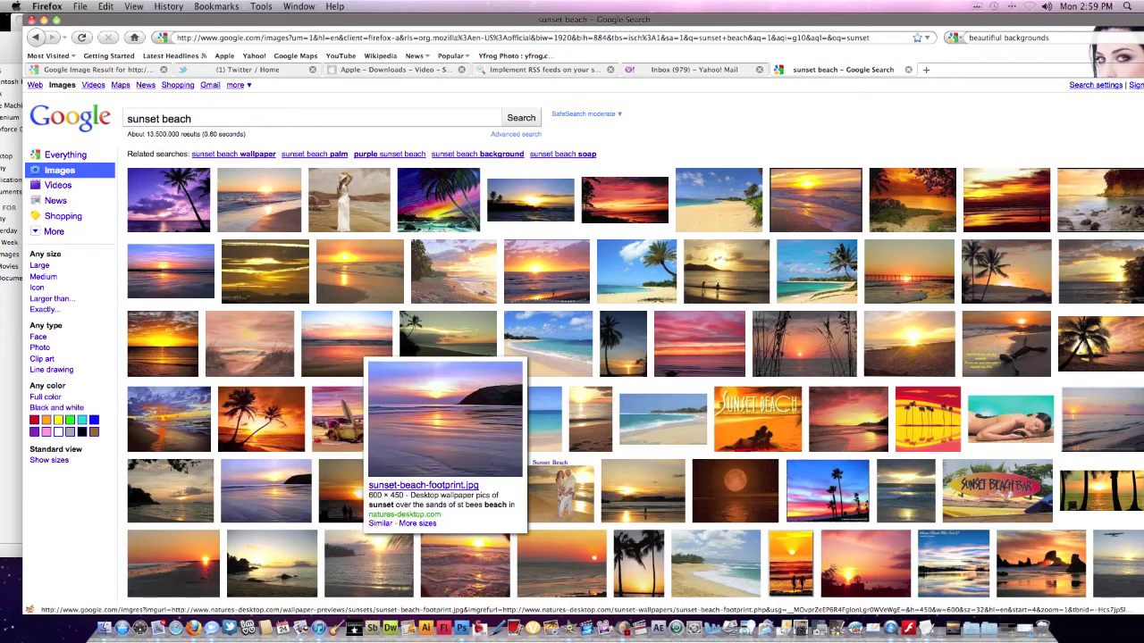
{"action": "left_click", "coordinate": [444, 419]}
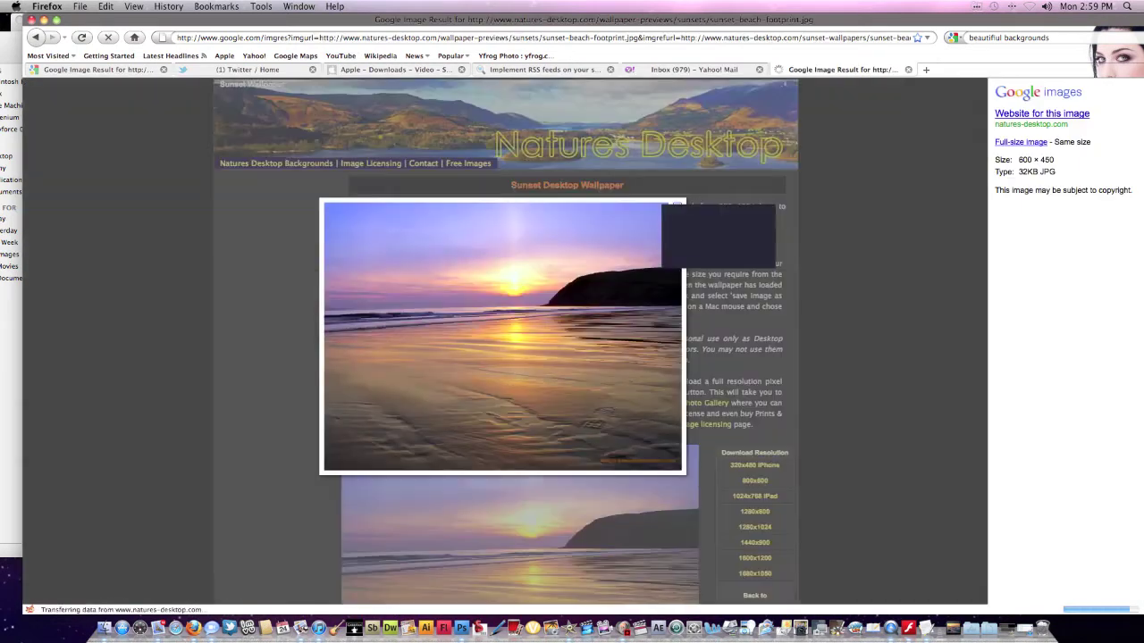
{"action": "left_click_drag", "start_coordinate": [357, 20], "coordinate": [1044, 39]}
{"action": "left_click_drag", "start_coordinate": [1083, 379], "coordinate": [554, 102]}
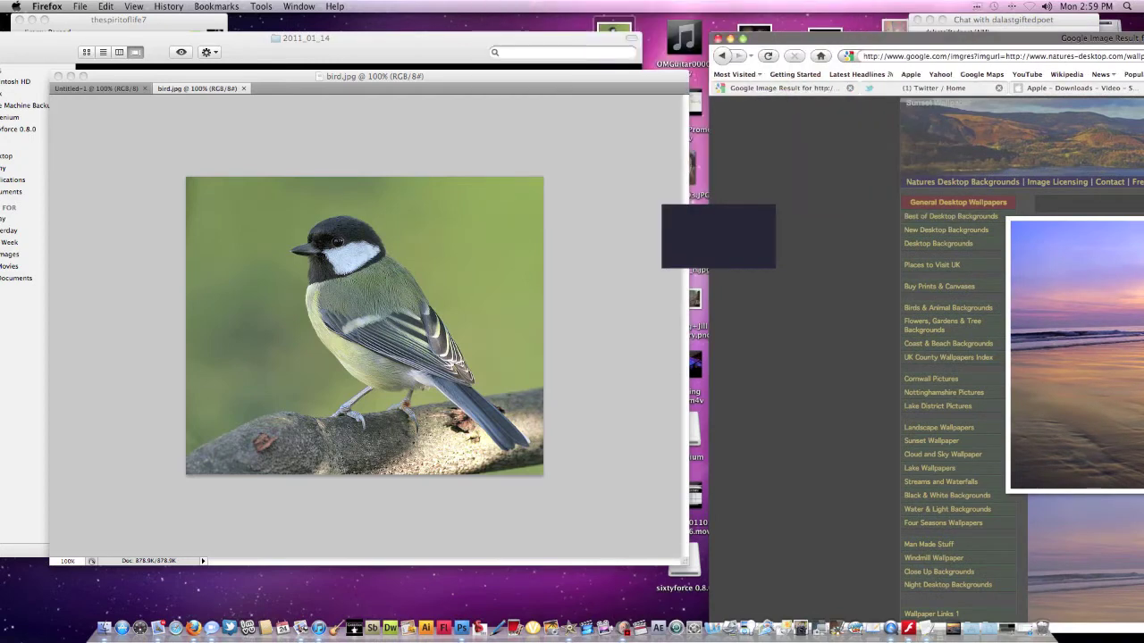
Move the bird.jpg and Finder windows away from the desktop icons and open sunset-beach-footprint.jpg in Photoshop
{"action": "left_click", "coordinate": [554, 77]}
{"action": "left_click_drag", "start_coordinate": [554, 77], "coordinate": [419, 152]}
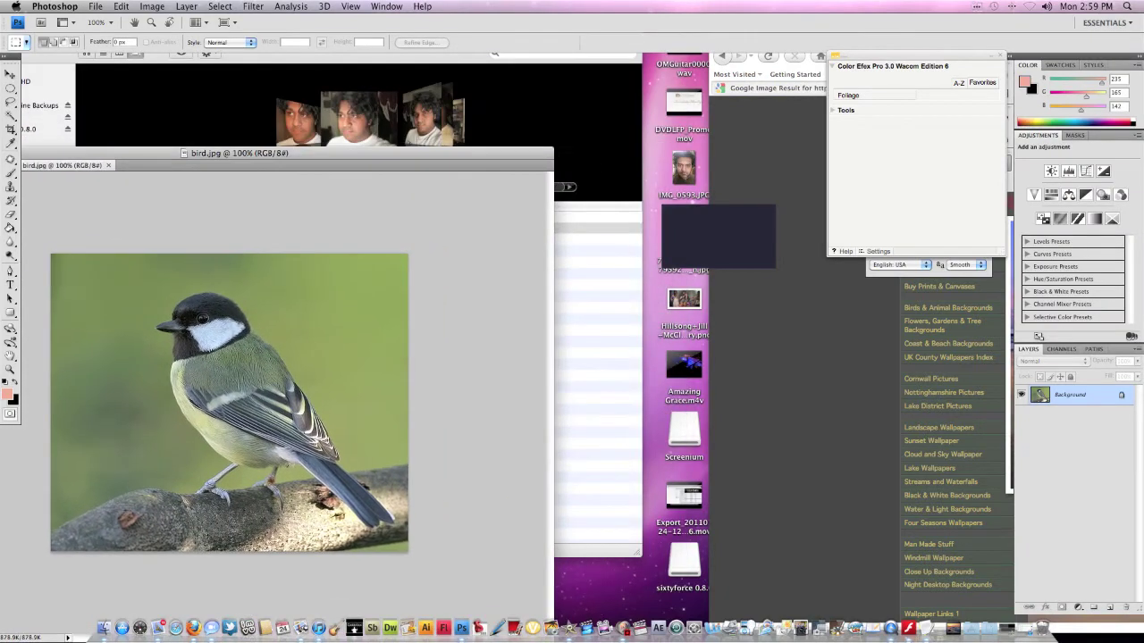
{"action": "left_click", "coordinate": [438, 55]}
{"action": "left_click_drag", "start_coordinate": [438, 52], "coordinate": [604, 351]}
{"action": "left_click", "coordinate": [136, 340]}
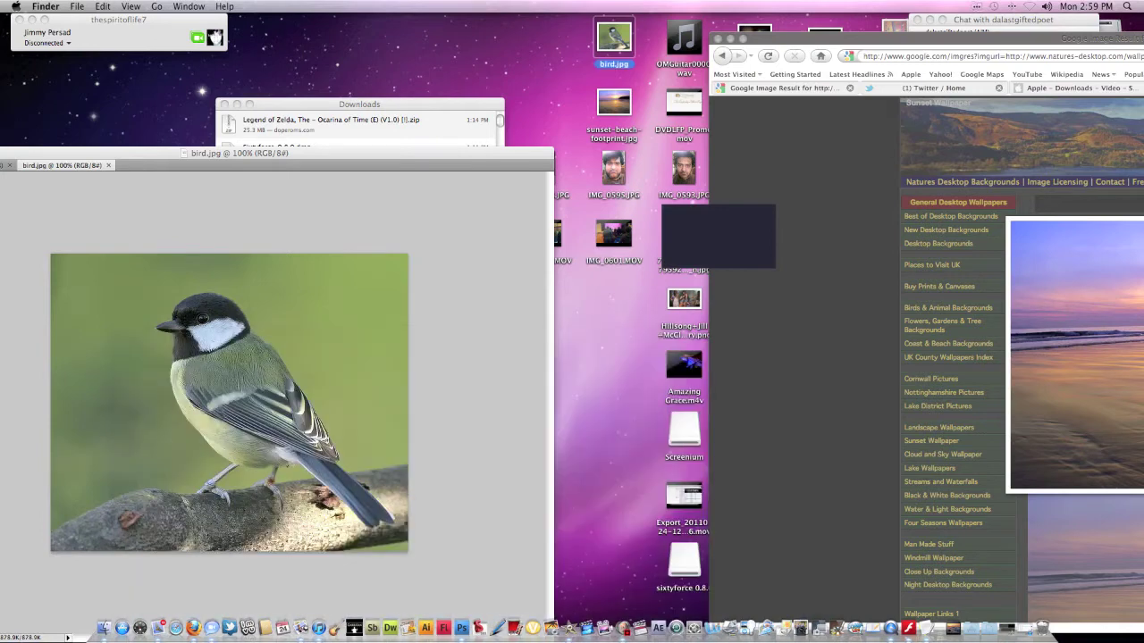
{"action": "left_click_drag", "start_coordinate": [613, 104], "coordinate": [461, 625]}
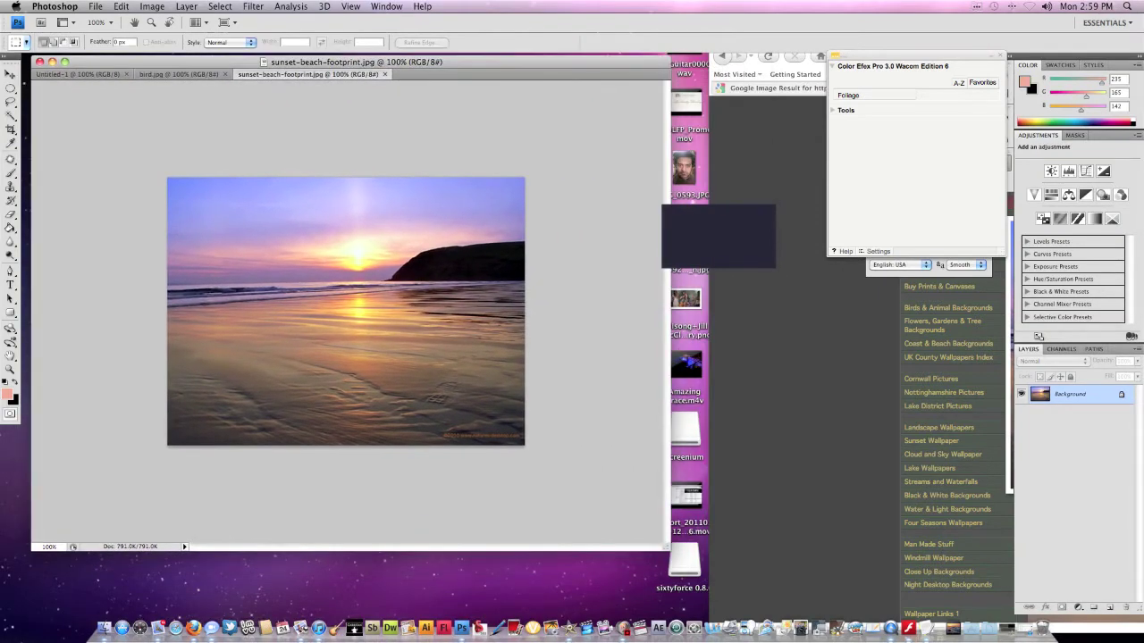
Detach sunset-beach-footprint.jpg and bird.jpg from the tabbed document window into separate floating windows
{"action": "left_click_drag", "start_coordinate": [302, 75], "coordinate": [343, 173]}
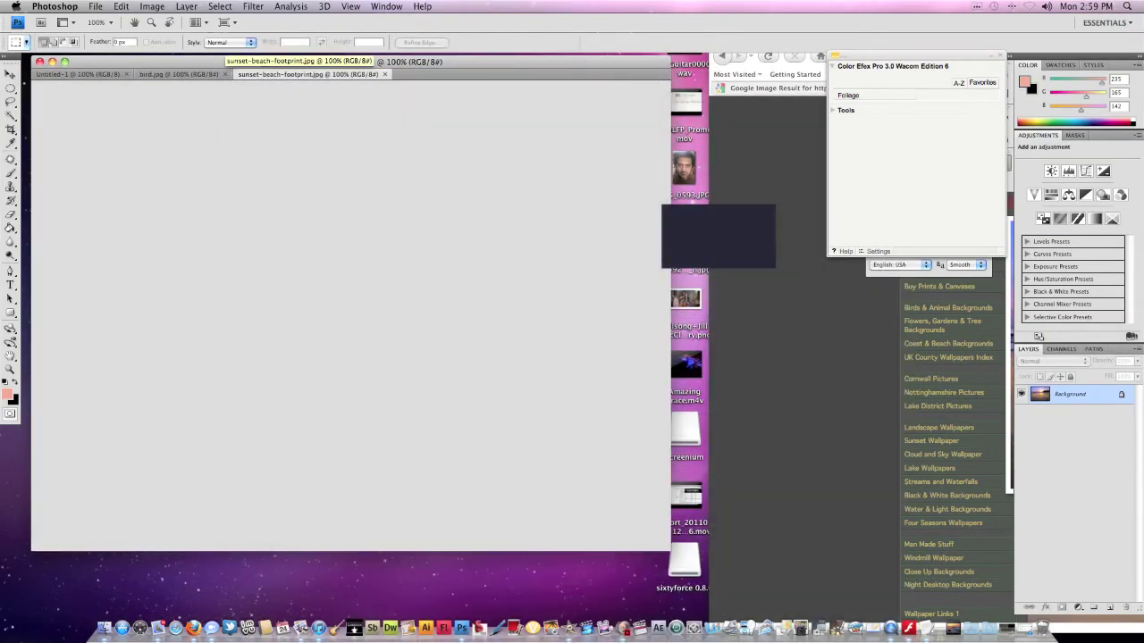
{"action": "left_click", "coordinate": [179, 73]}
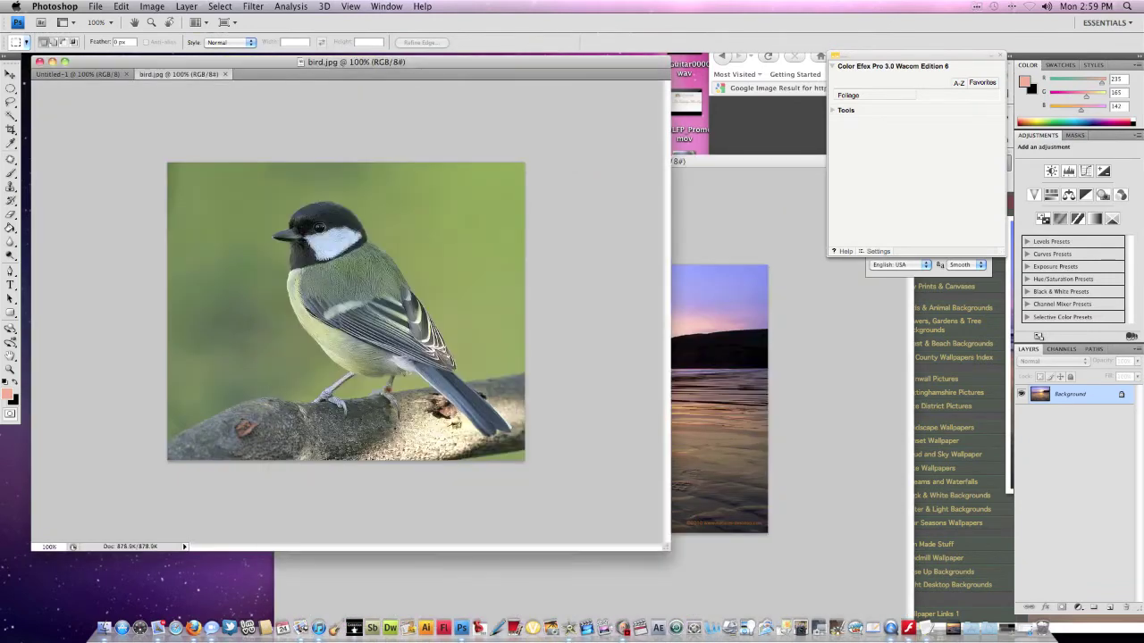
{"action": "left_click_drag", "start_coordinate": [179, 73], "coordinate": [284, 176]}
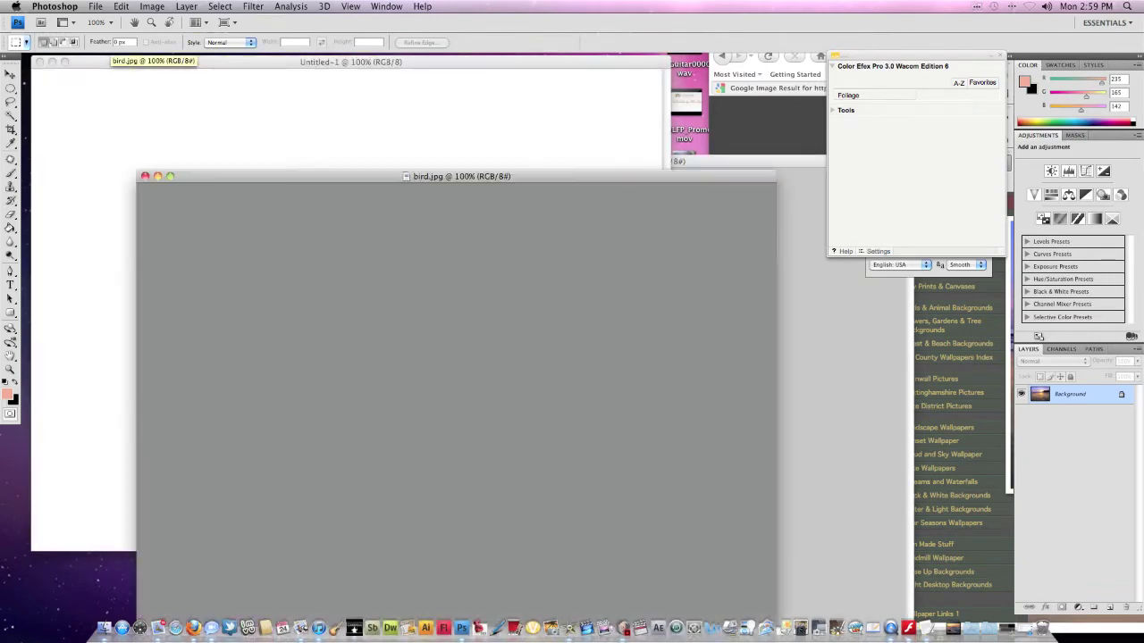
Copy the sunset beach picture into the blank Untitled-1 document with the Move tool, placing it at the canvas's upper-left corner
{"action": "key", "text": "ctrl+Tab"}
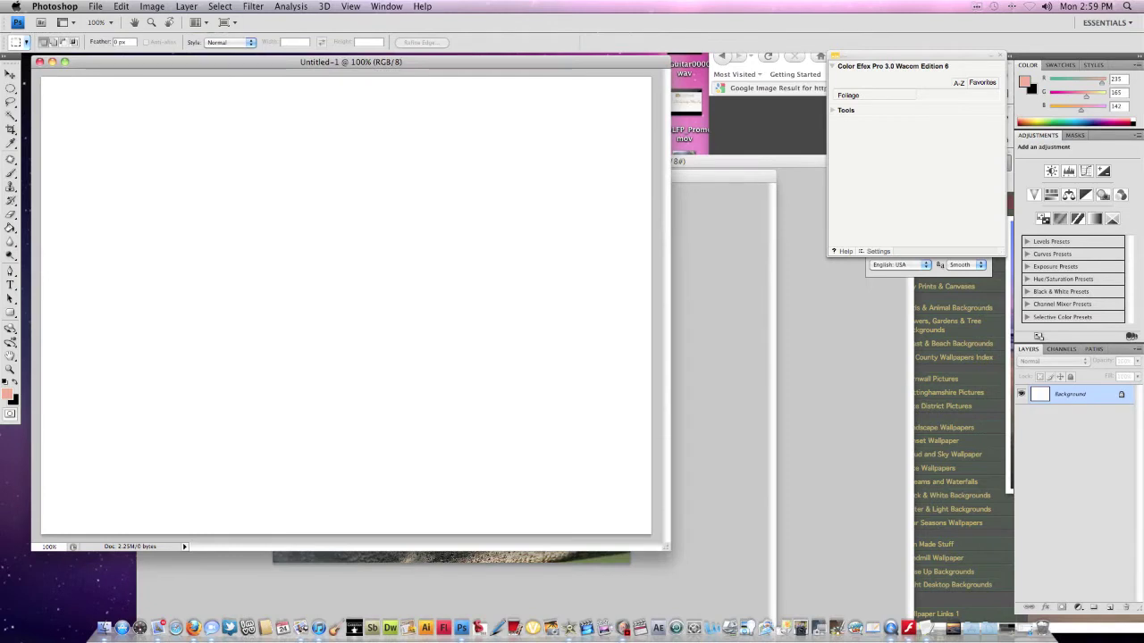
{"action": "key", "text": "ctrl+Tab"}
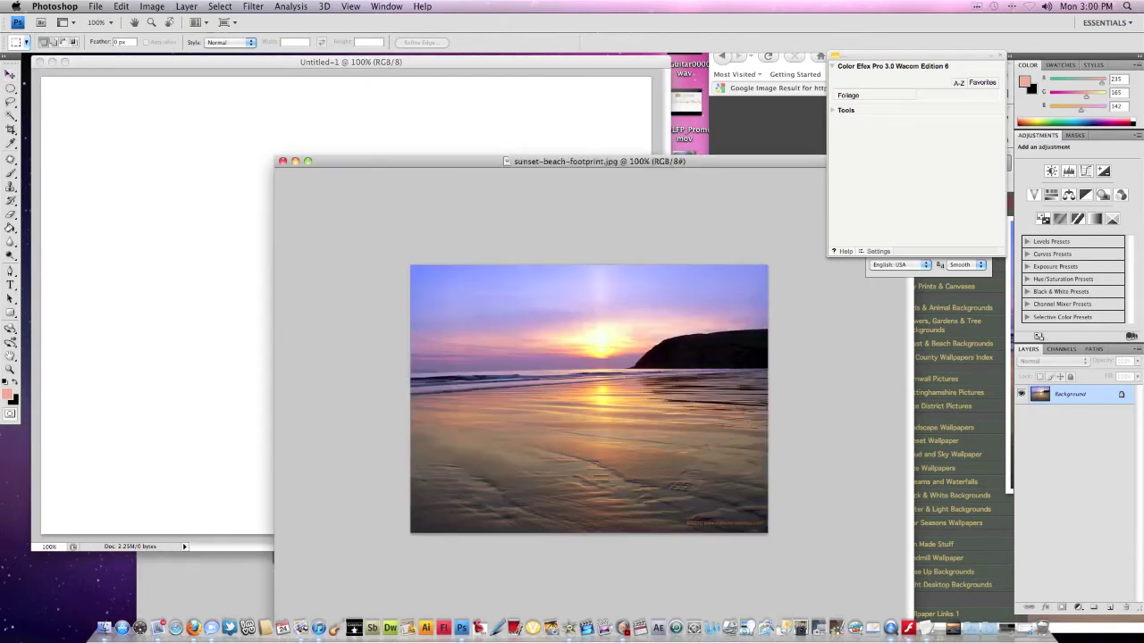
{"action": "key", "text": "v"}
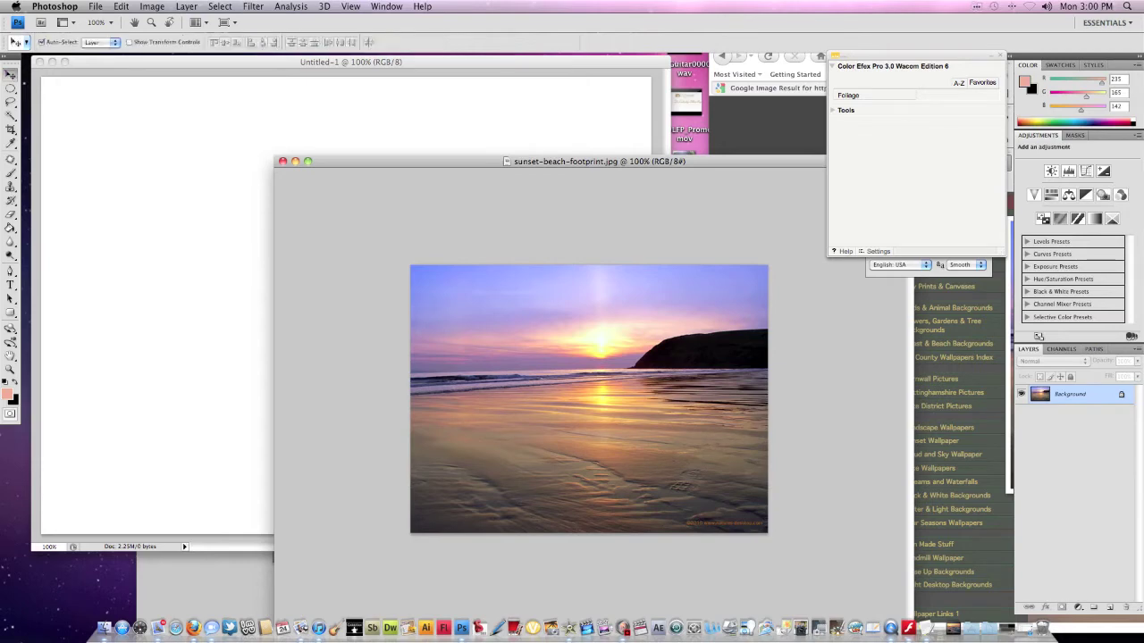
{"action": "left_click_drag", "start_coordinate": [589, 393], "coordinate": [222, 208]}
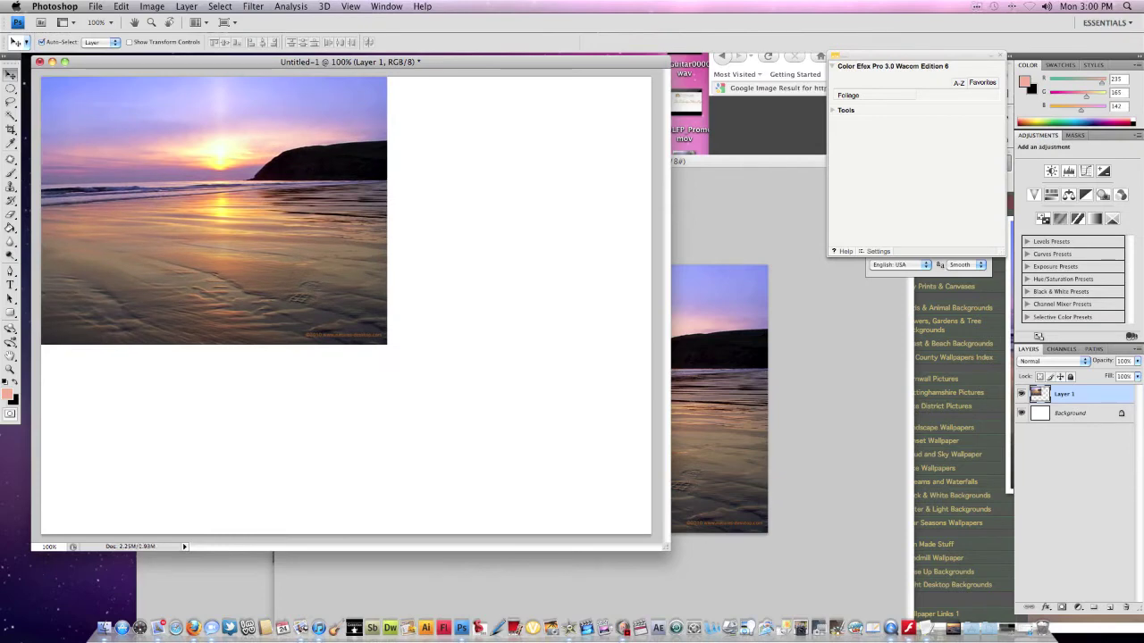
Scale the sunset layer proportionally to 174.2% with Free Transform so it covers the whole Untitled-1 canvas
{"action": "key", "text": "super+t"}
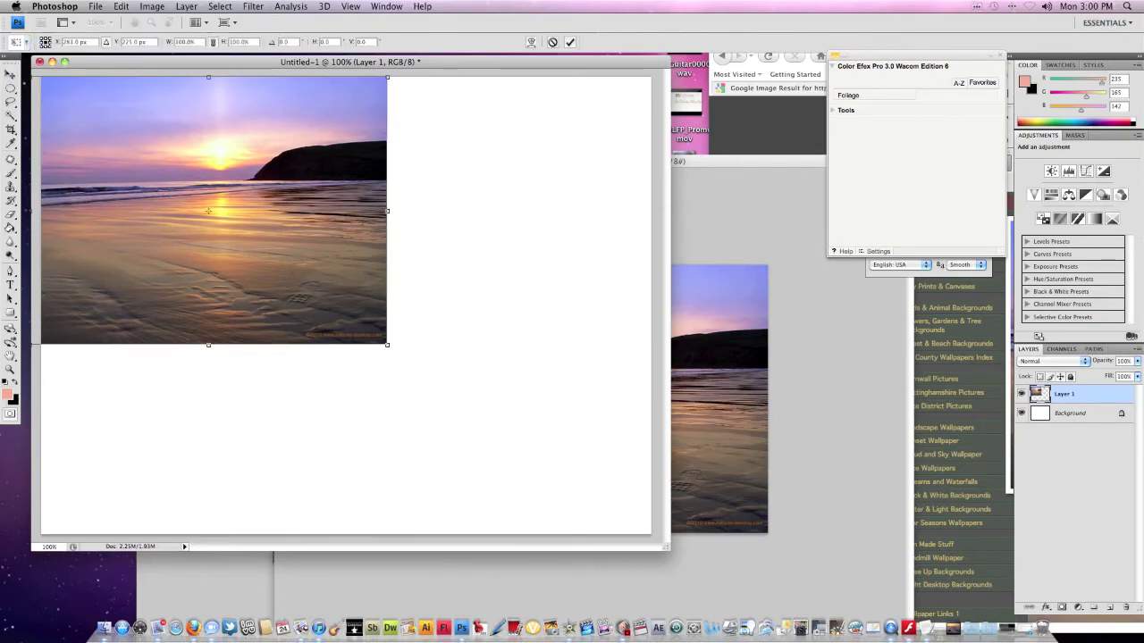
{"action": "left_click_drag", "start_coordinate": [387, 344], "coordinate": [652, 539]}
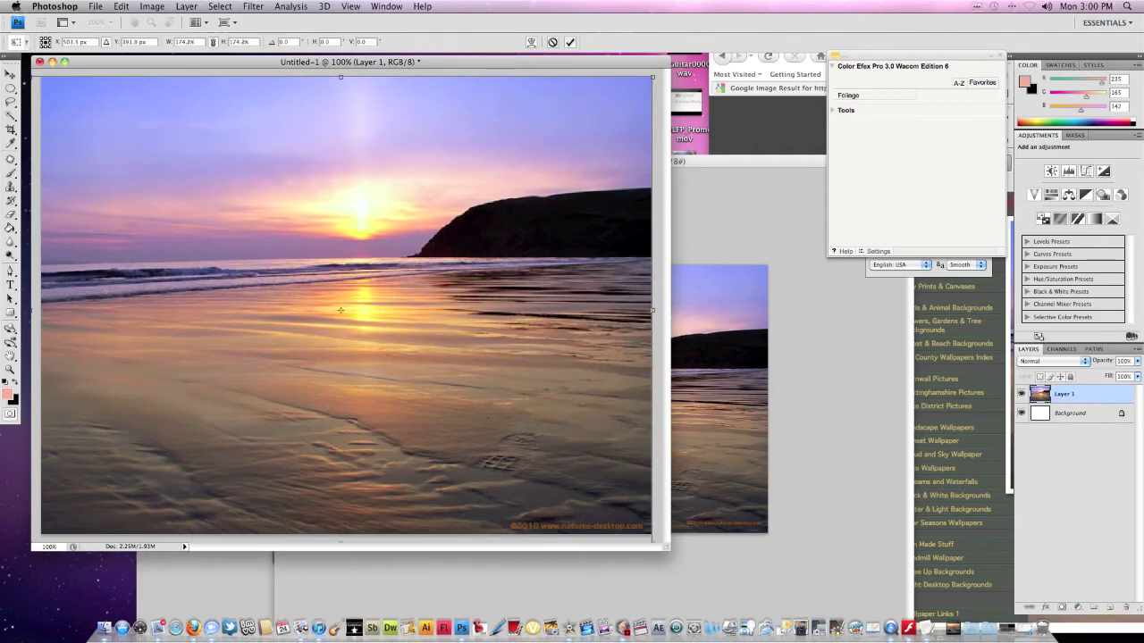
{"action": "key", "text": "Return"}
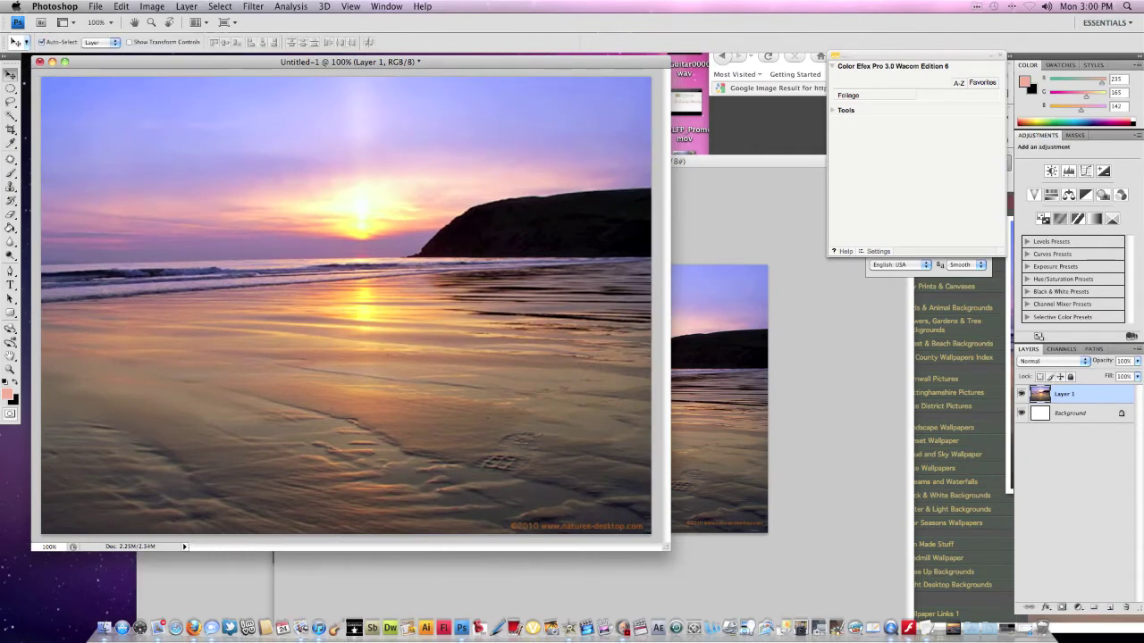
Move the sunset-beach-footprint.jpg window out of the way and zoom the Untitled-1 document out to 66.7%
{"action": "left_click", "coordinate": [749, 161]}
{"action": "left_click_drag", "start_coordinate": [748, 162], "coordinate": [800, 229]}
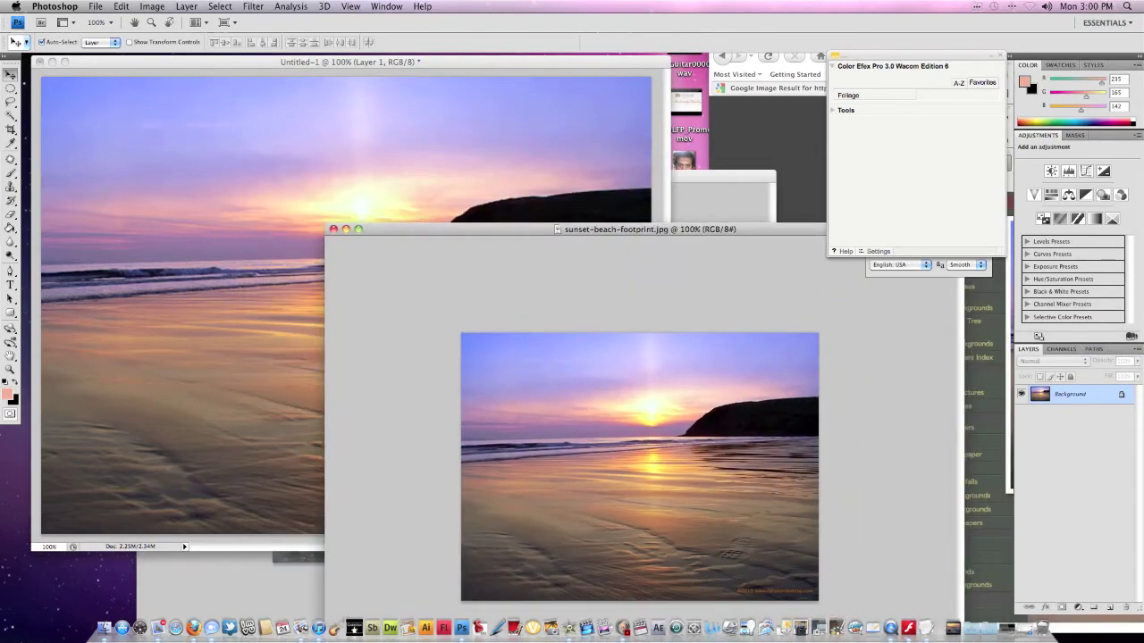
{"action": "key", "text": "ctrl+Tab"}
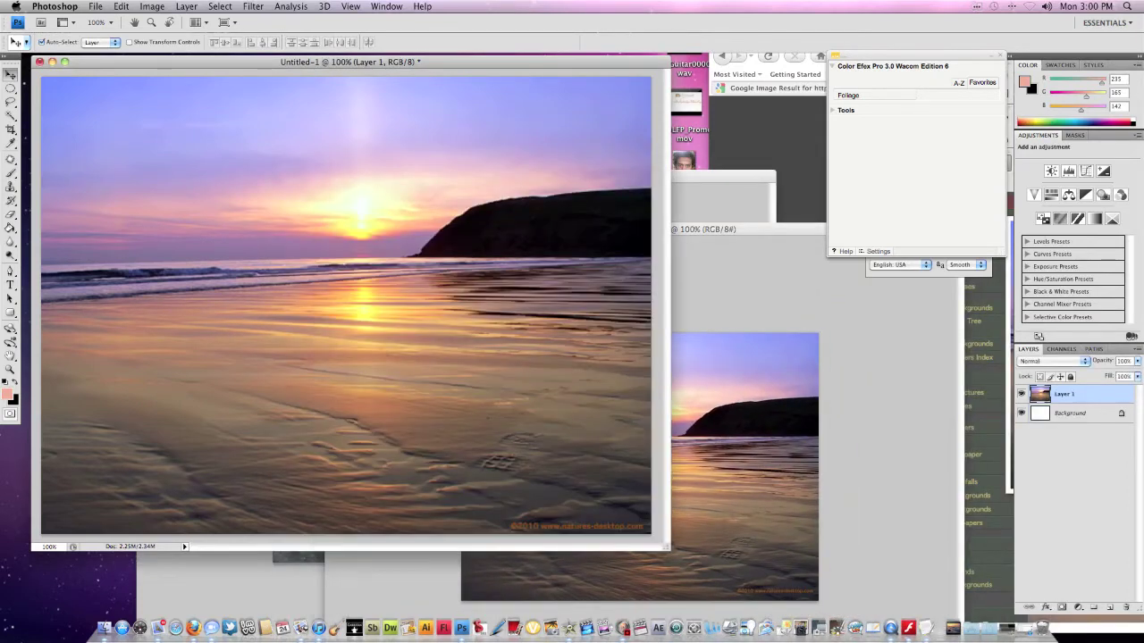
{"action": "key", "text": "super+space"}
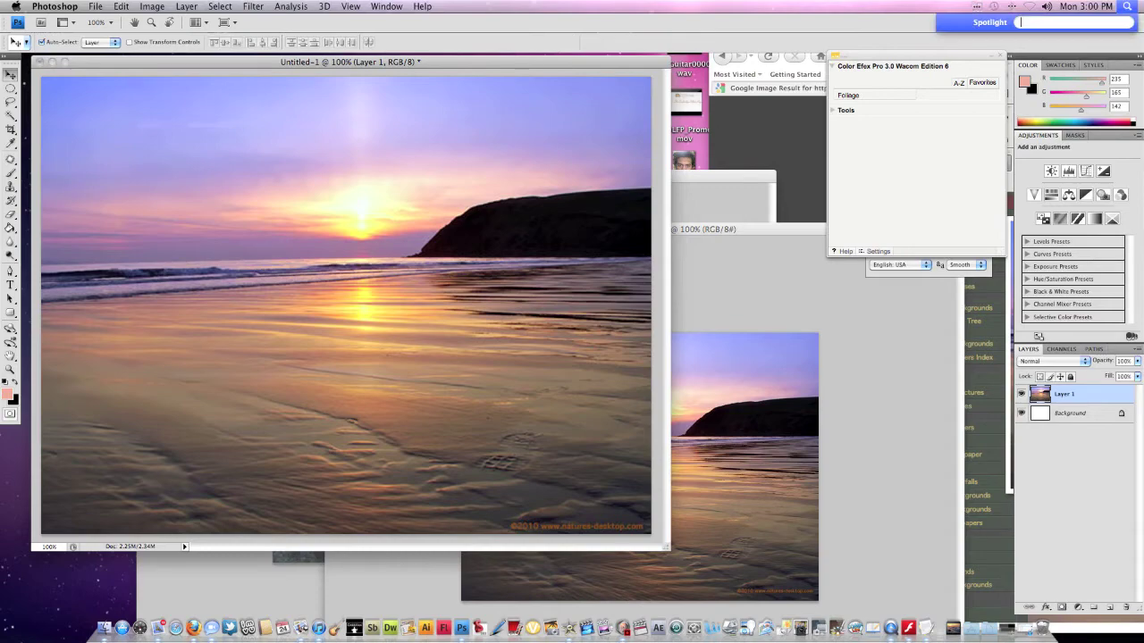
{"action": "key", "text": "Escape"}
{"action": "key", "text": "super+plus"}
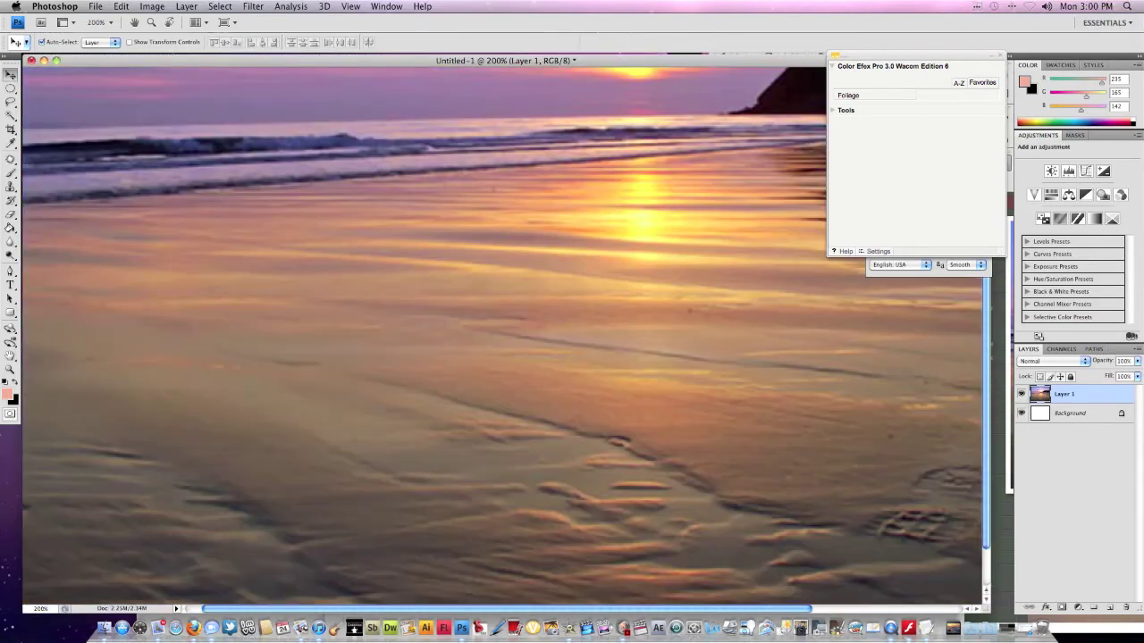
{"action": "key", "text": "super+space"}
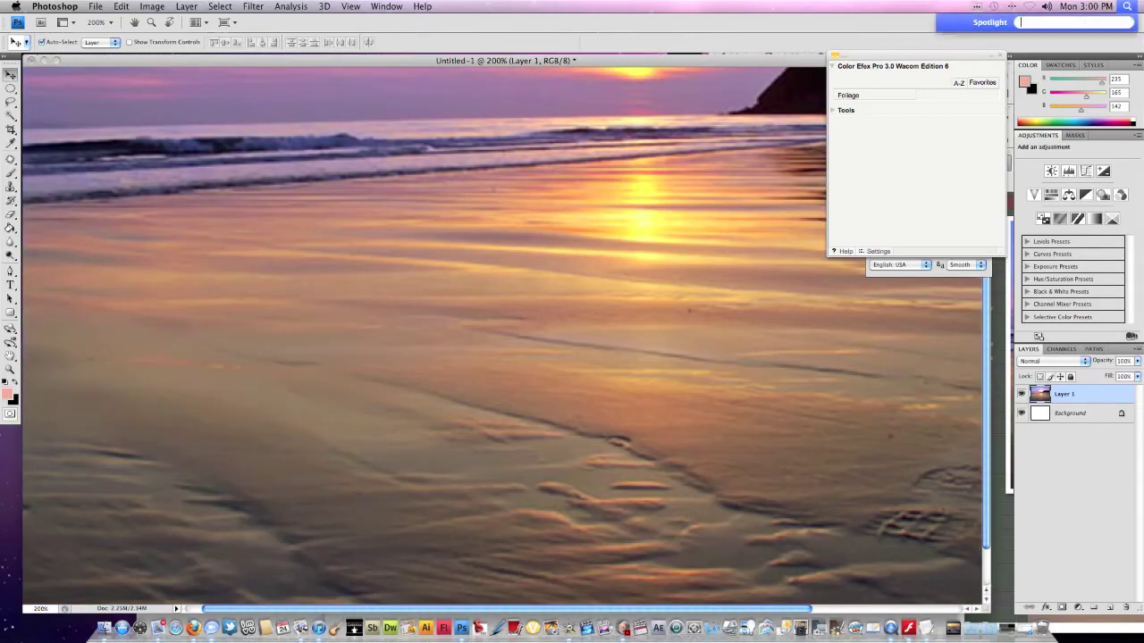
{"action": "key", "text": "Escape"}
{"action": "key", "text": "super+minus"}
{"action": "key", "text": "super+minus"}
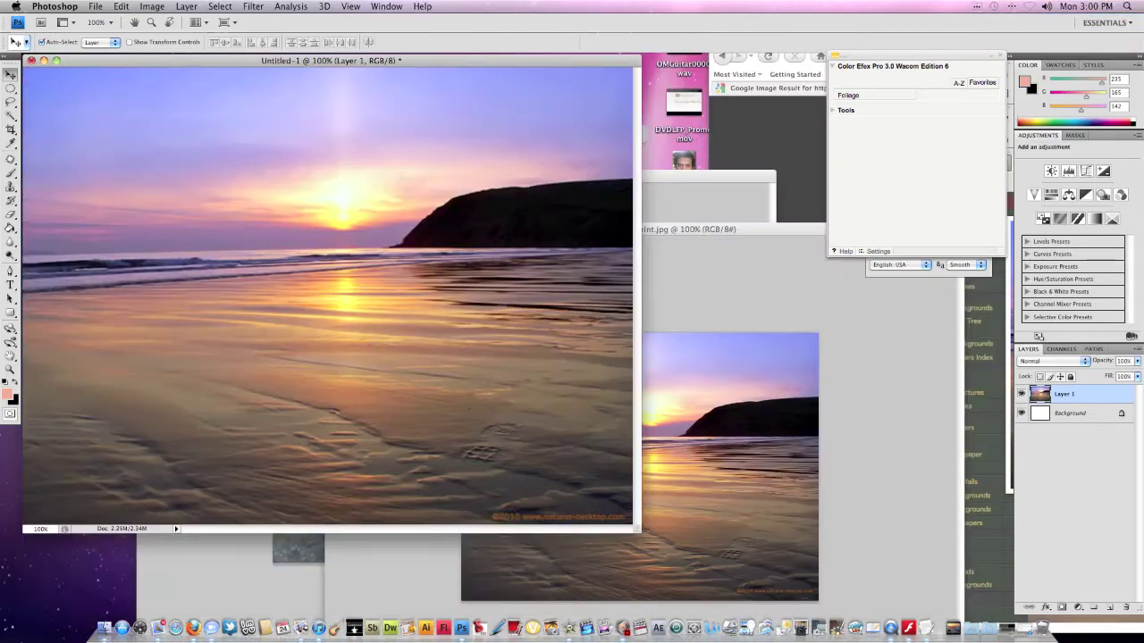
Bring the bird.jpg window forward, shift it aside, and try to move the bird picture into the Untitled-1 document
{"action": "key", "text": "ctrl+Tab"}
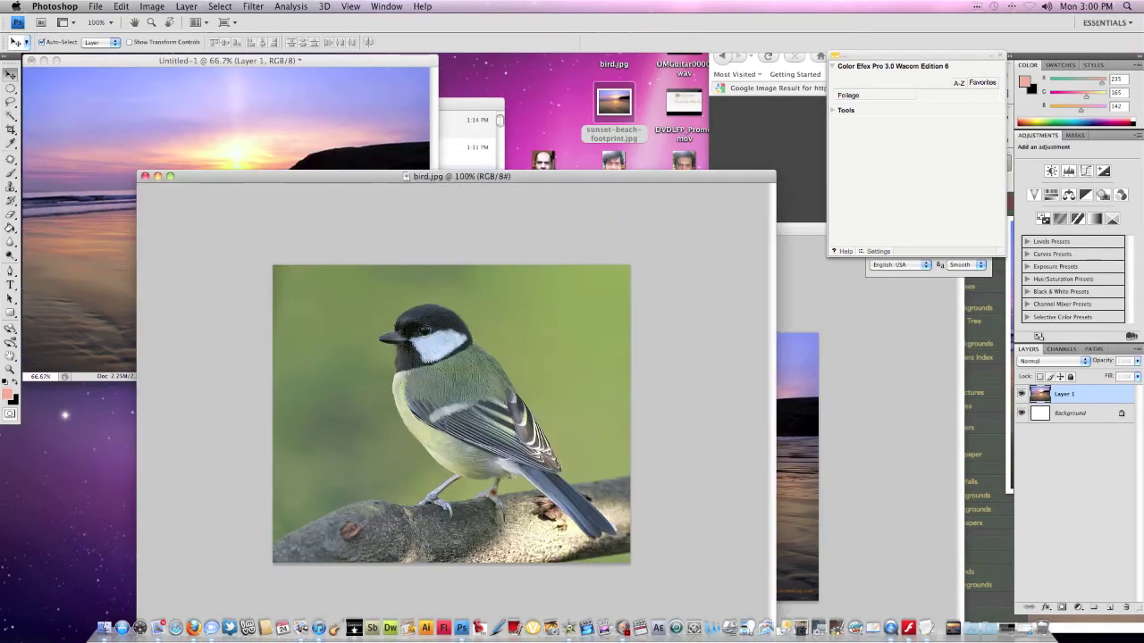
{"action": "left_click_drag", "start_coordinate": [340, 177], "coordinate": [761, 190]}
{"action": "left_click_drag", "start_coordinate": [849, 420], "coordinate": [175, 230]}
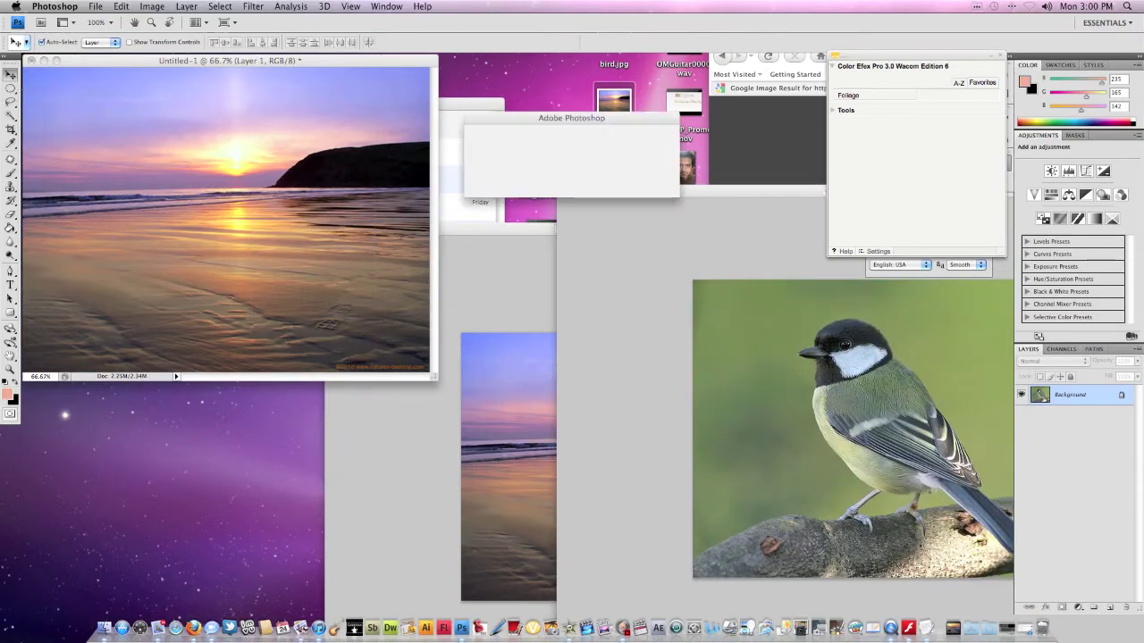
{"action": "left_click", "coordinate": [646, 184]}
Bring the bird.jpg window back into full view and convert its locked Background into a regular layer
{"action": "left_click_drag", "start_coordinate": [655, 191], "coordinate": [267, 146]}
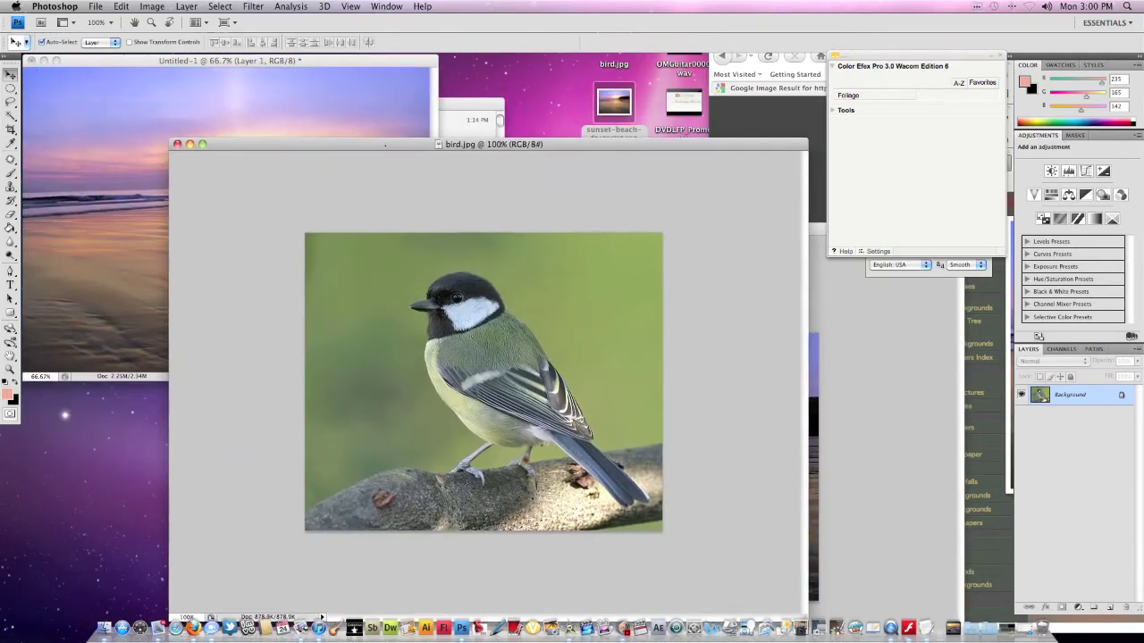
{"action": "double_click", "coordinate": [1070, 395]}
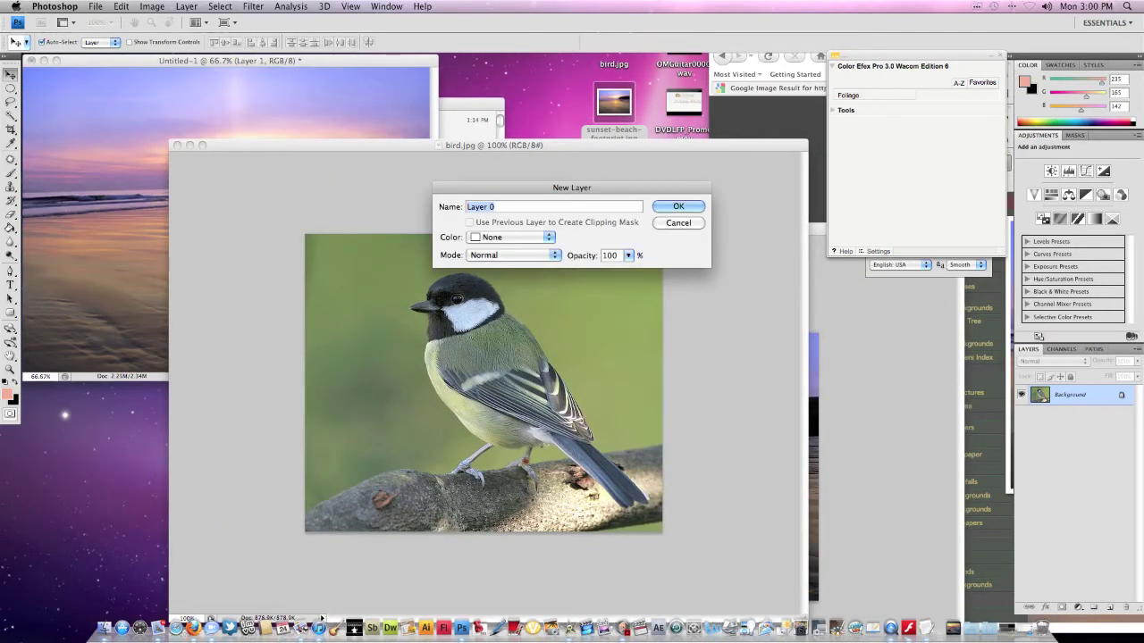
{"action": "key", "text": "Return"}
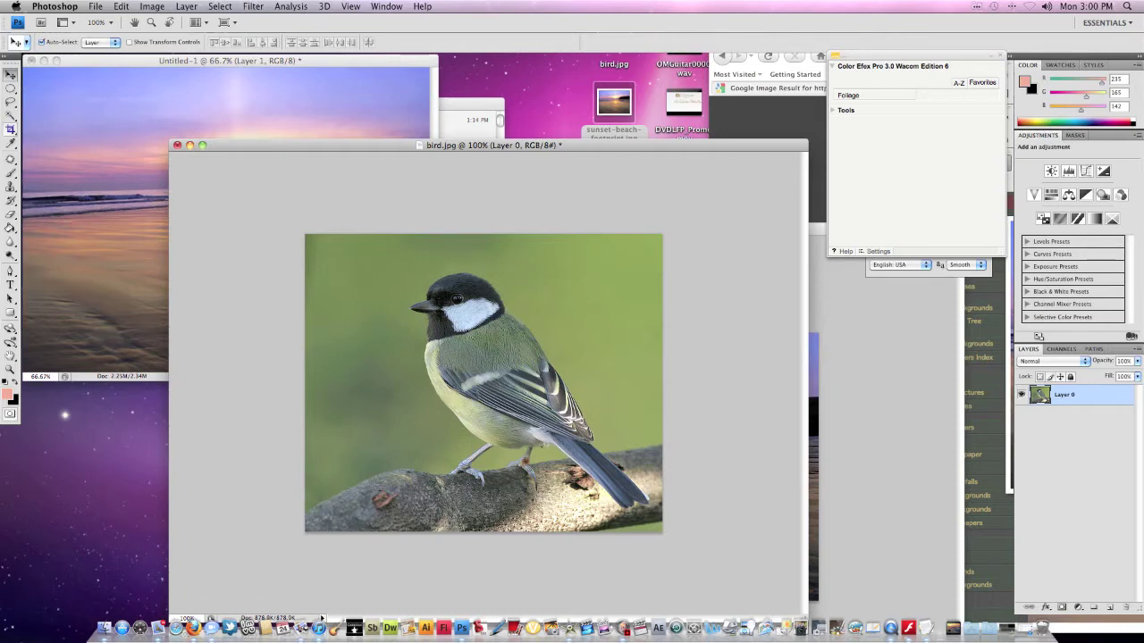
Select the green background in front of the bird using the Quick Selection tool with a brush of about 79 px
{"action": "left_click_drag", "start_coordinate": [10, 115], "coordinate": [62, 125]}
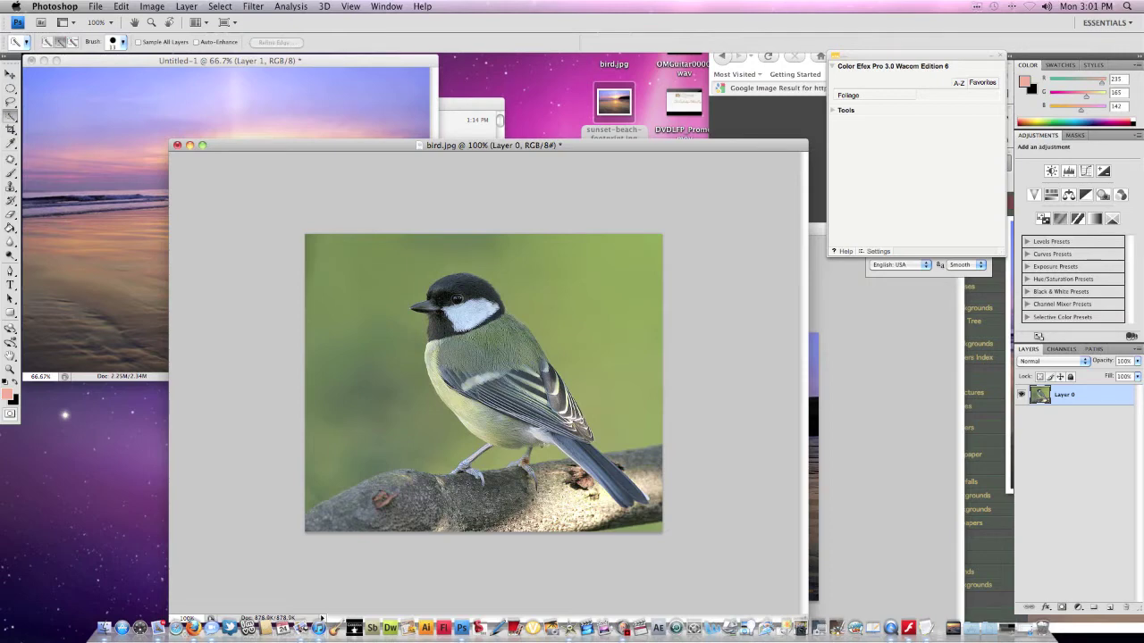
{"action": "left_click", "coordinate": [123, 42]}
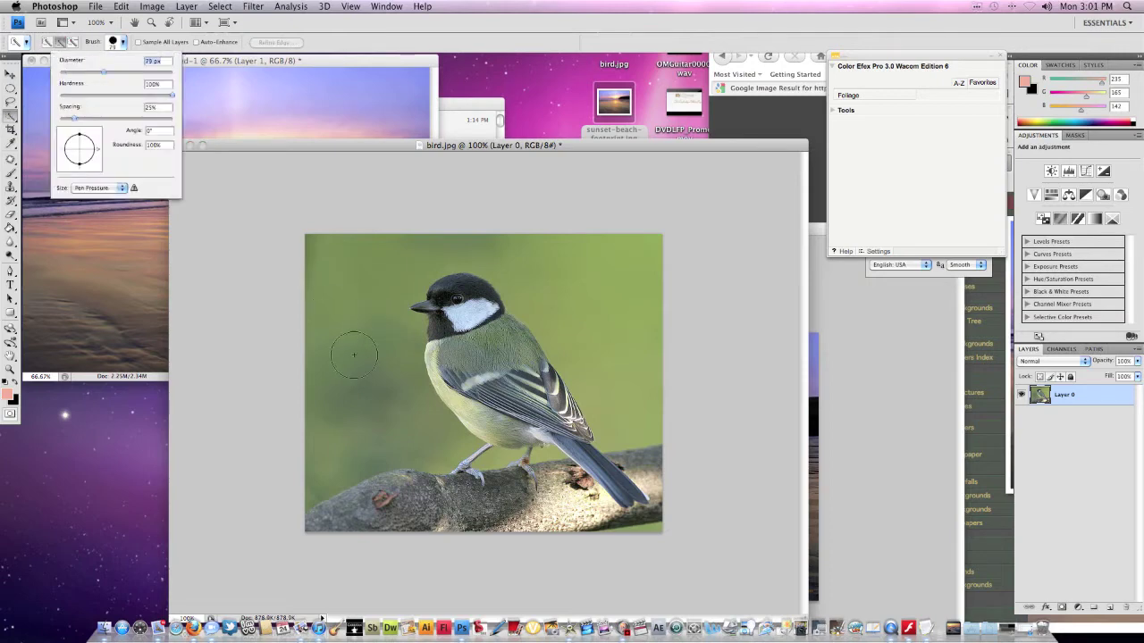
{"action": "left_click", "coordinate": [331, 465]}
{"action": "left_click_drag", "start_coordinate": [331, 464], "coordinate": [411, 447]}
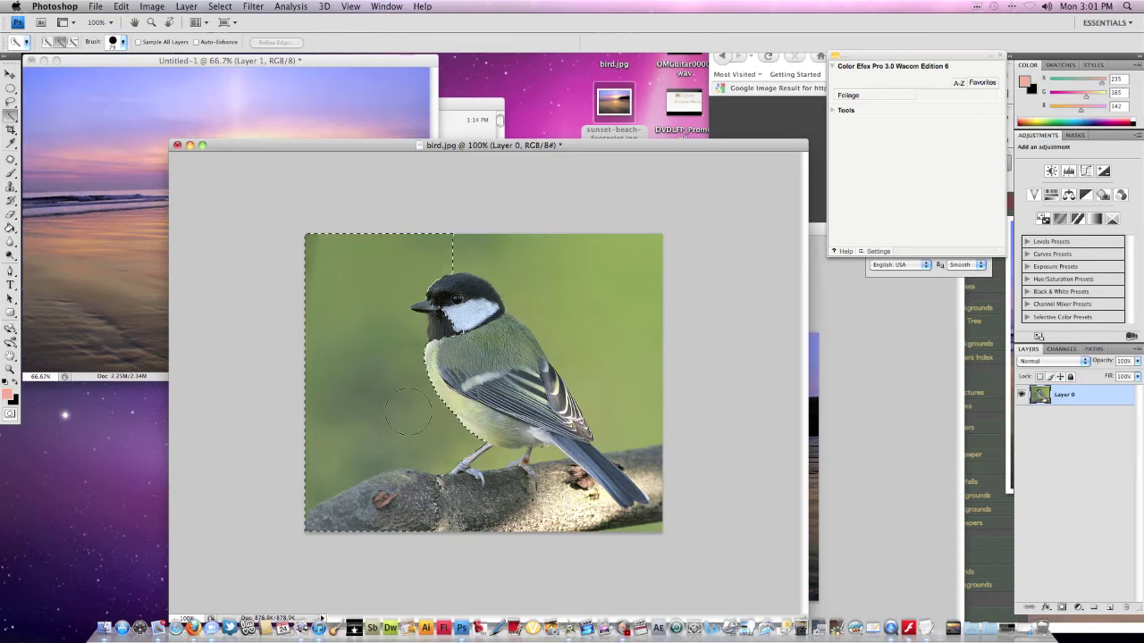
Subtract the beak area from the selection and add the green background above and behind the bird
{"action": "key", "text": "alt"}
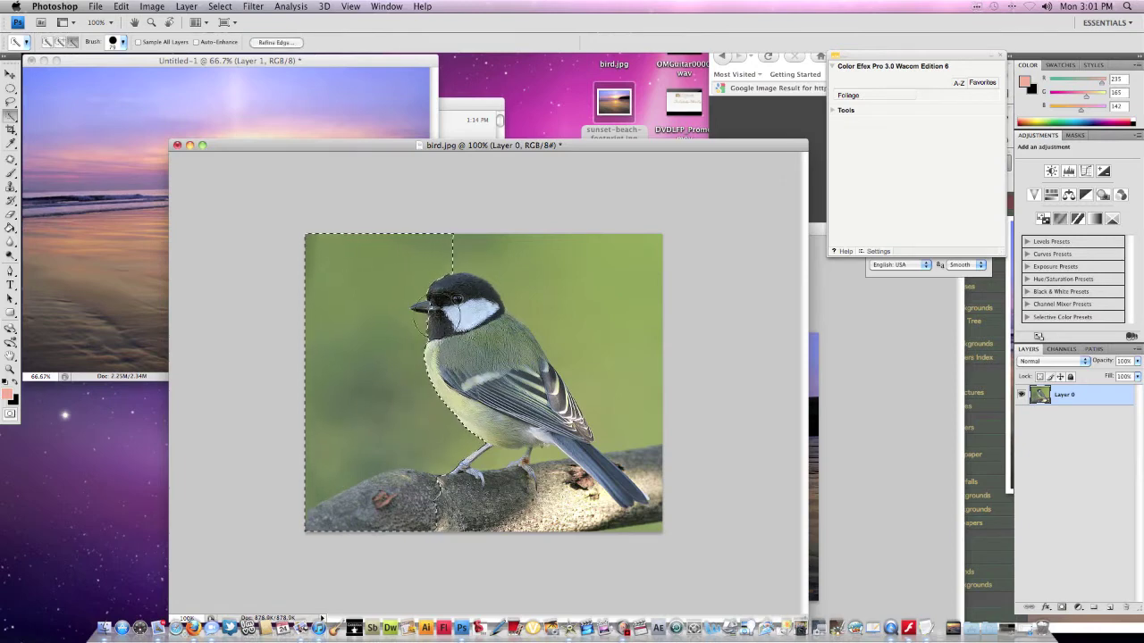
{"action": "key", "text": "alt"}
{"action": "left_click_drag", "start_coordinate": [531, 248], "coordinate": [616, 319]}
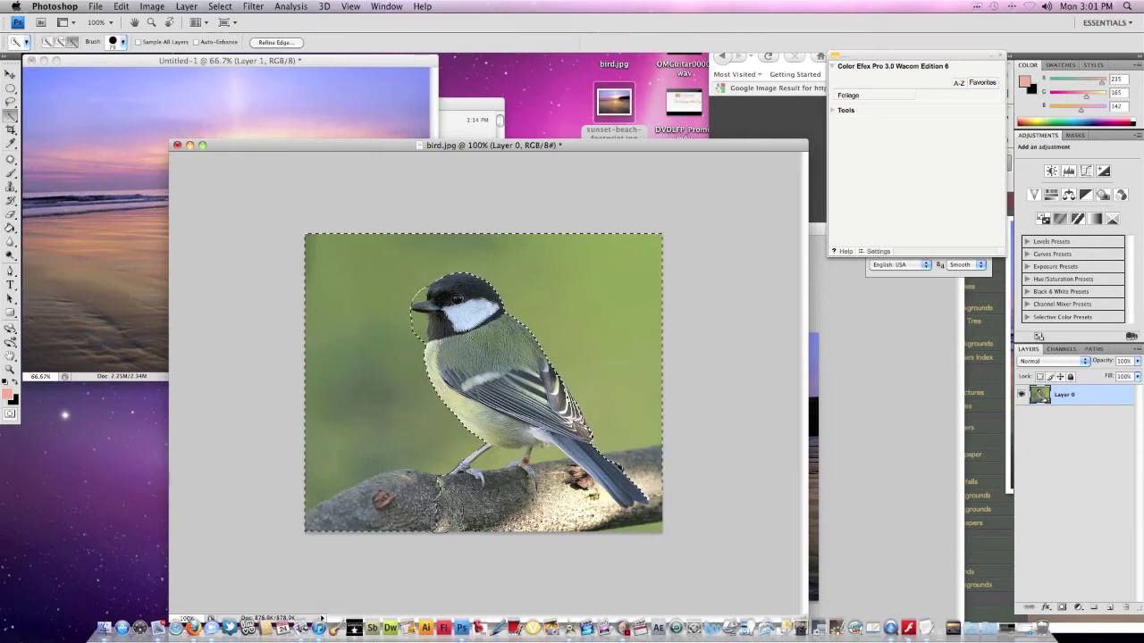
Subtract the whole branch from the selection, from its left end to the area under the bird's tail
{"action": "mouse_move", "coordinate": [432, 509]}
{"action": "left_mouse_down"}
{"action": "mouse_move", "coordinate": [324, 531]}
{"action": "mouse_move", "coordinate": [398, 533]}
{"action": "left_mouse_up"}
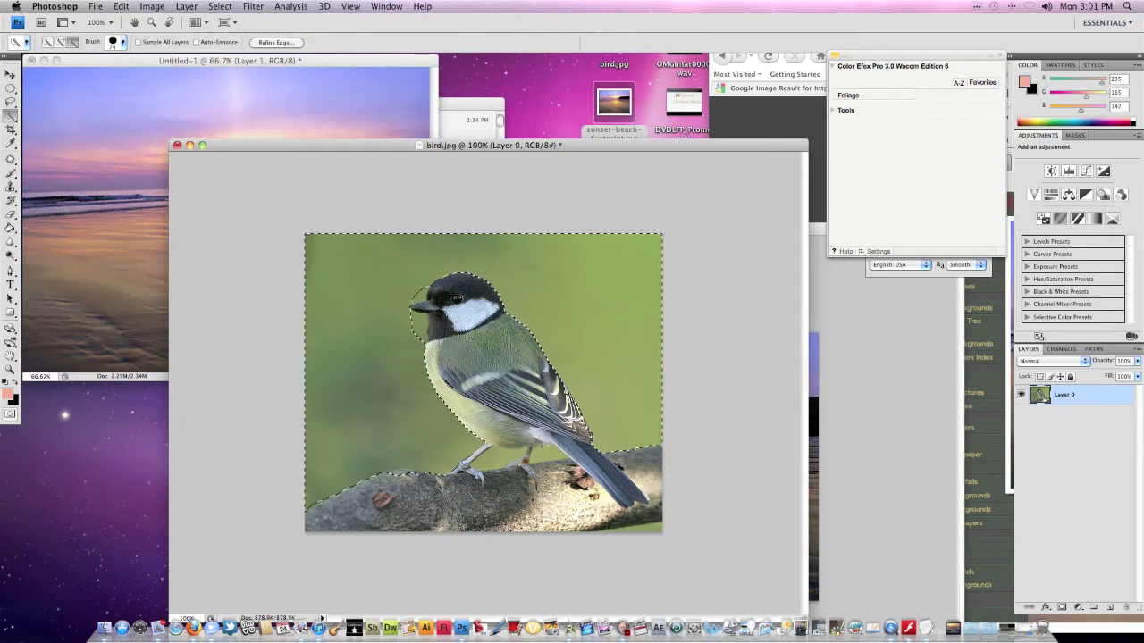
{"action": "left_click_drag", "start_coordinate": [617, 520], "coordinate": [653, 467]}
{"action": "key", "text": "alt"}
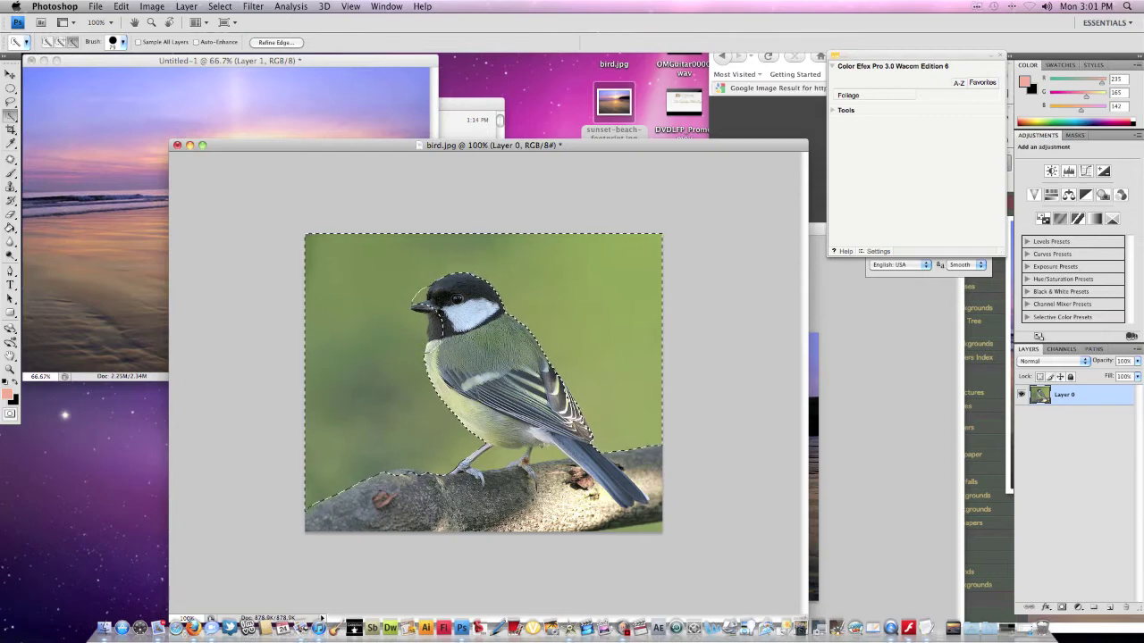
Reduce the Quick Selection brush to 31 px and correct the selection edge around the bird's face and upper beak
{"action": "left_click", "coordinate": [122, 42]}
{"action": "left_click_drag", "start_coordinate": [98, 71], "coordinate": [77, 72]}
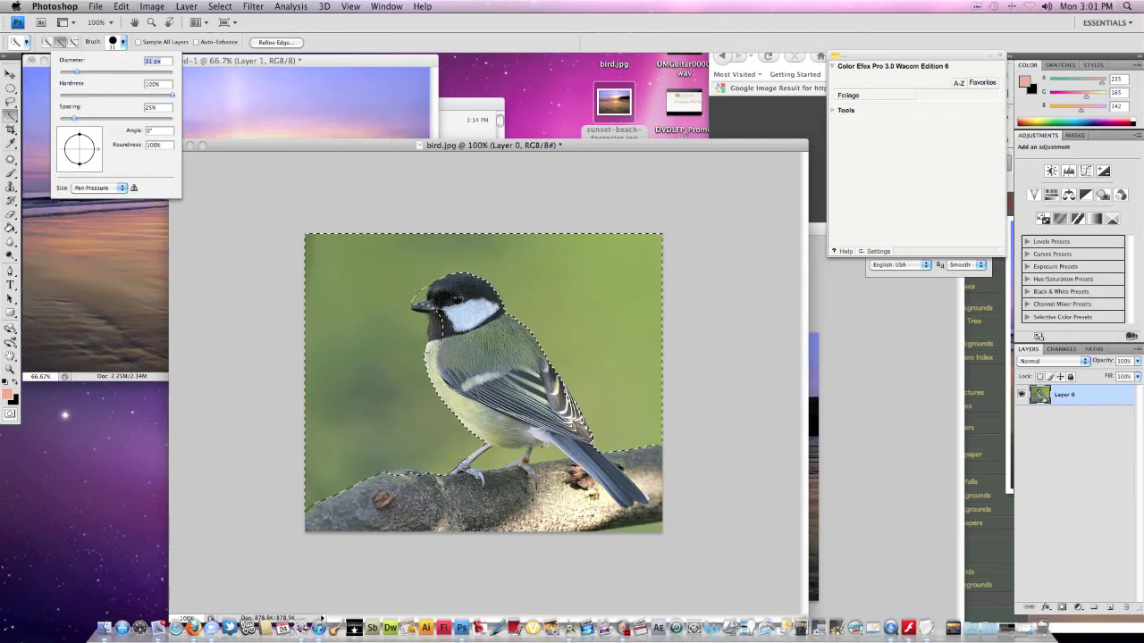
{"action": "left_click", "coordinate": [456, 300], "text": "alt"}
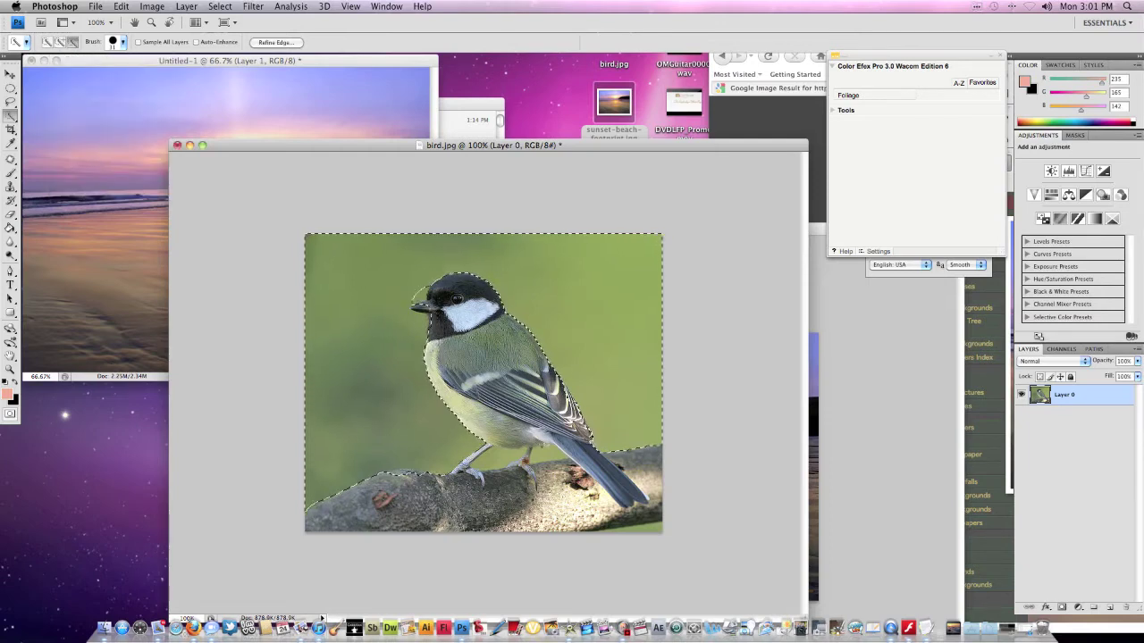
{"action": "key", "text": "ctrl+z"}
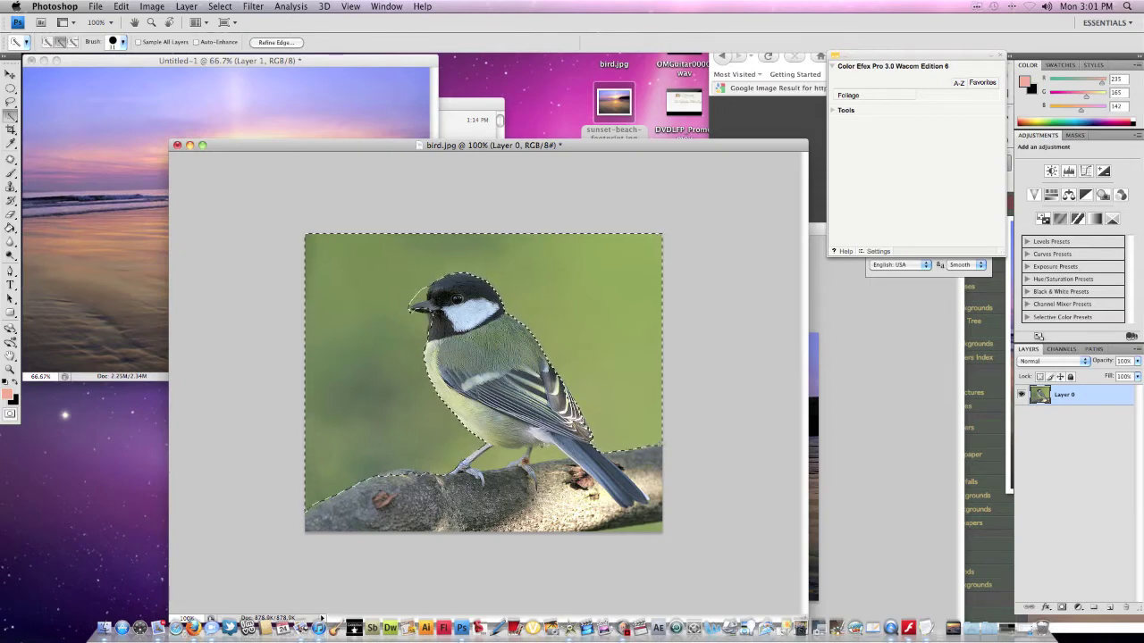
{"action": "left_click", "coordinate": [422, 302]}
{"action": "key", "text": "alt"}
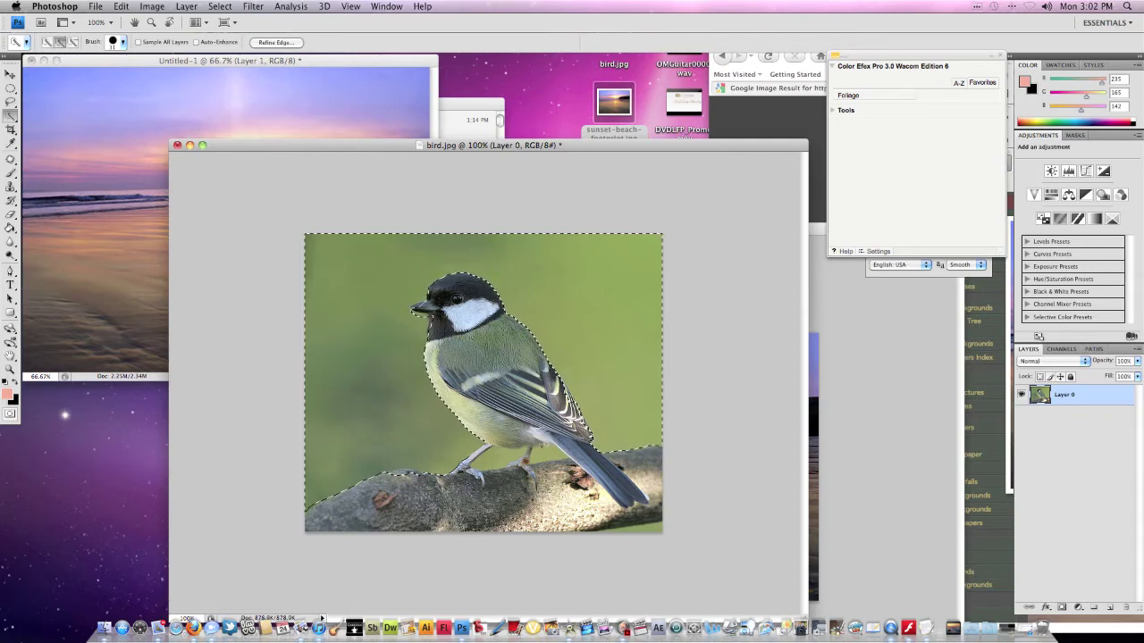
Refine the selection around the beak tip, subtracting a small margin so the entire beak stays out of it
{"action": "key", "text": "alt"}
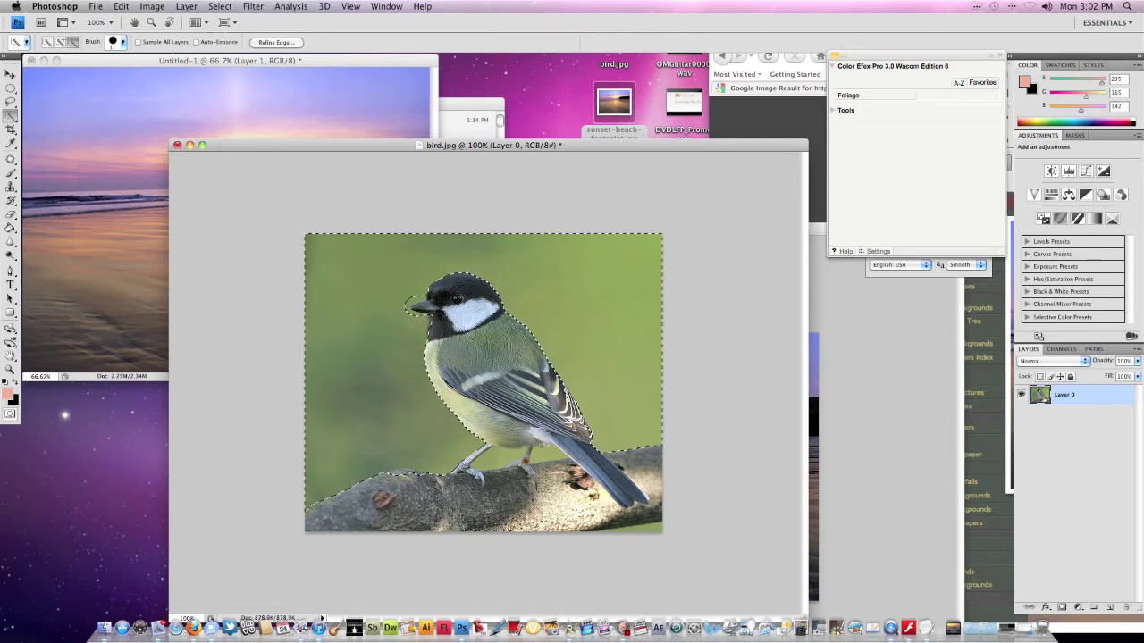
{"action": "key", "text": "alt"}
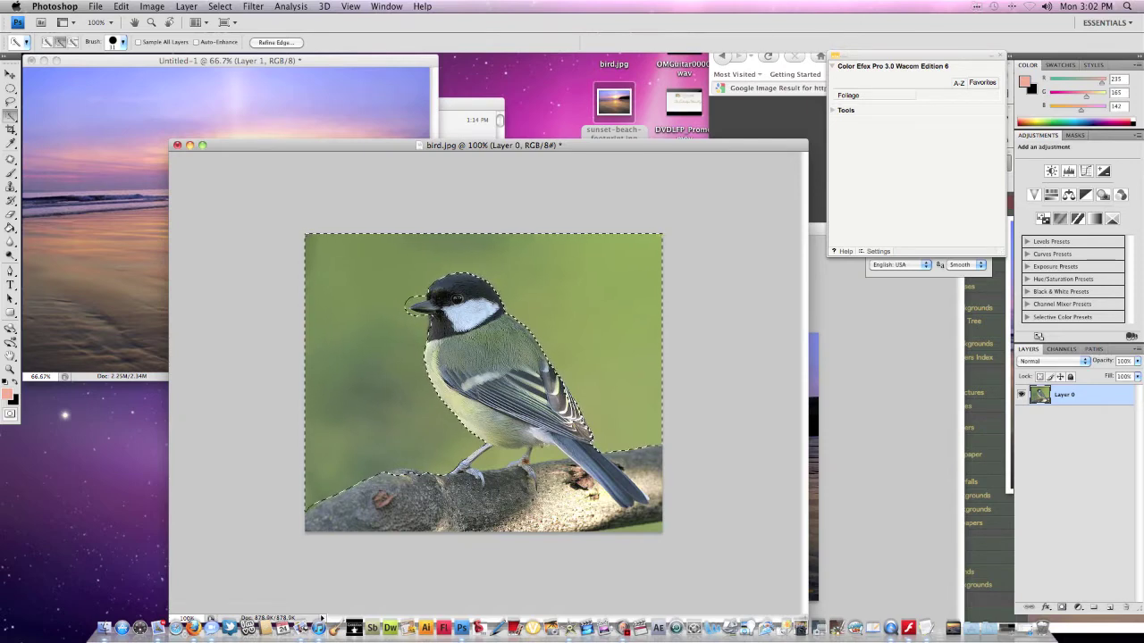
{"action": "key", "text": "alt"}
{"action": "key", "text": "alt"}
{"action": "key", "text": "alt"}
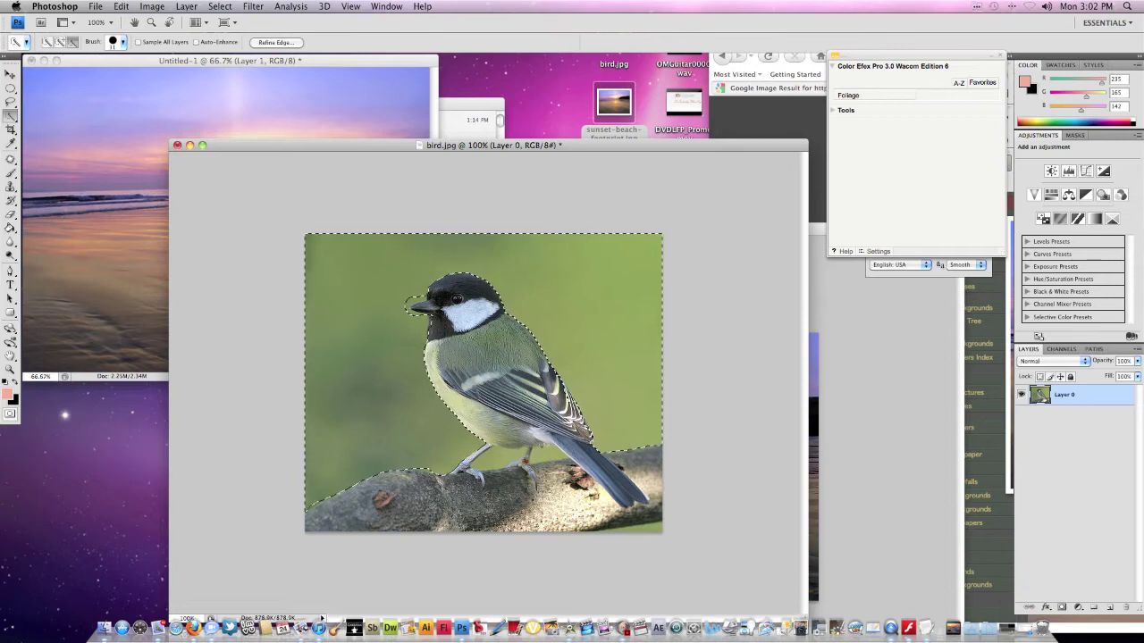
{"action": "key", "text": "shift"}
{"action": "key", "text": "alt"}
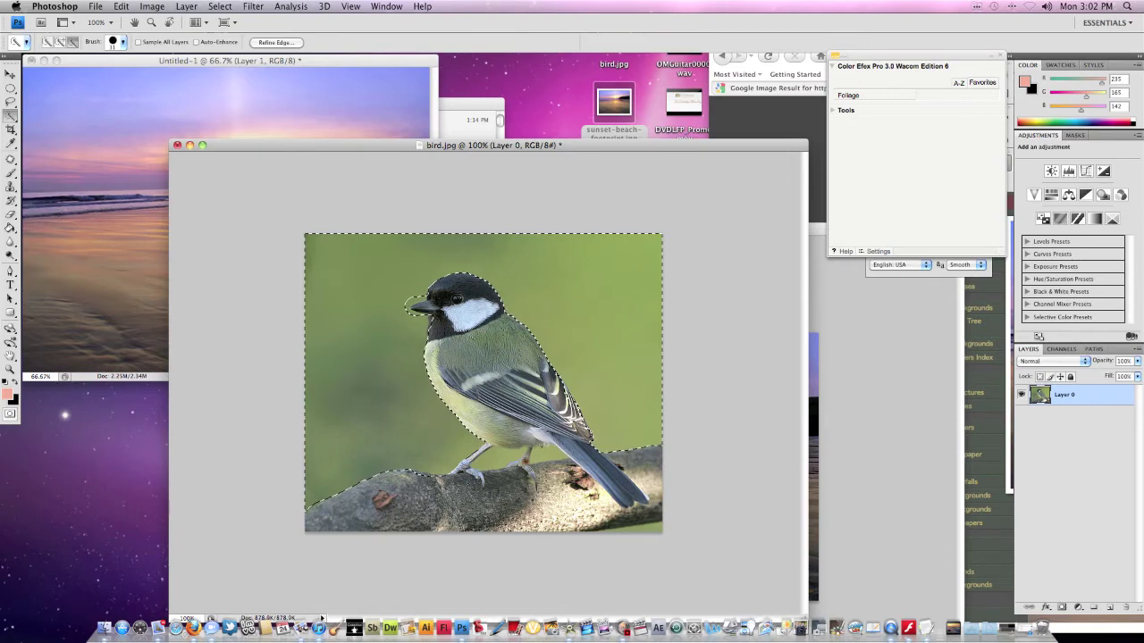
{"action": "key", "text": "shift"}
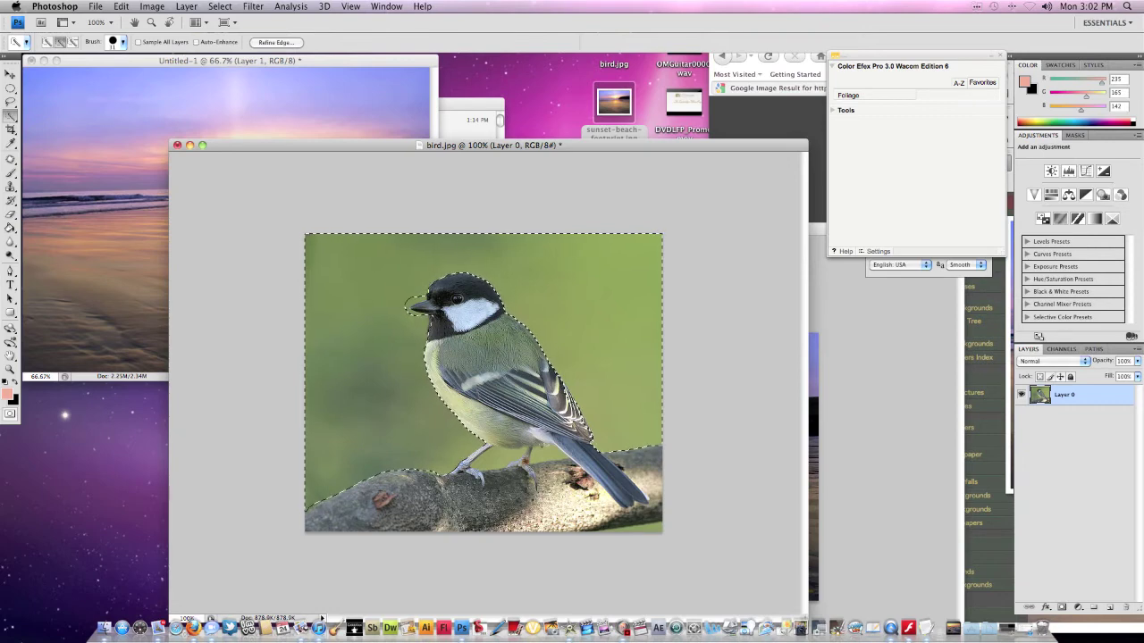
Delete the selected green background from the bird layer and clear the selection
{"action": "key", "text": "Delete"}
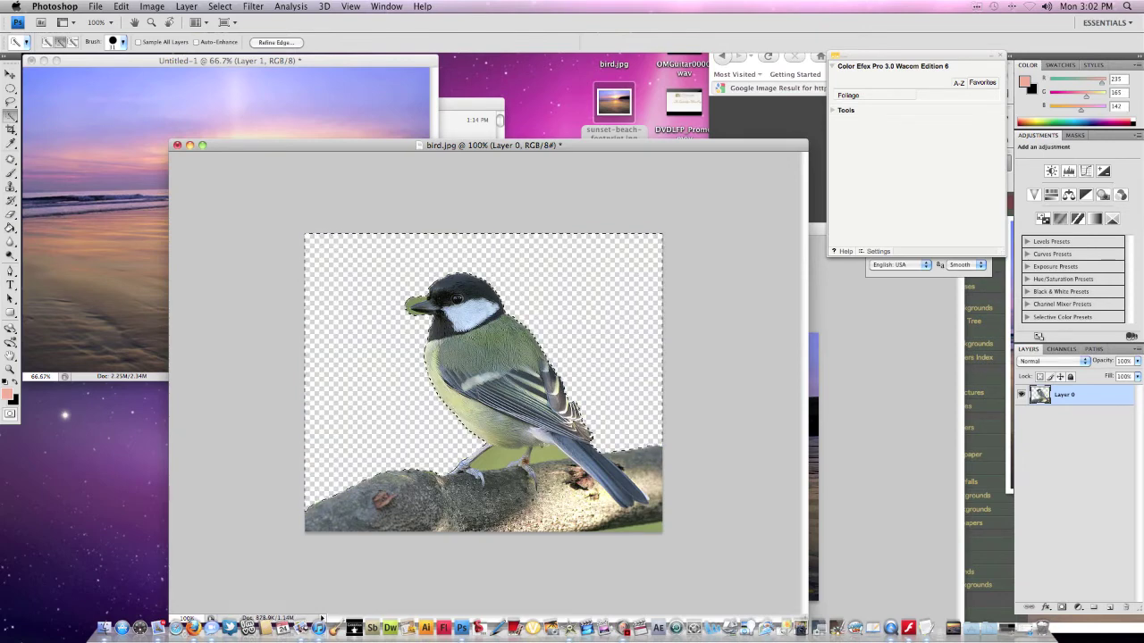
{"action": "key", "text": "super+d"}
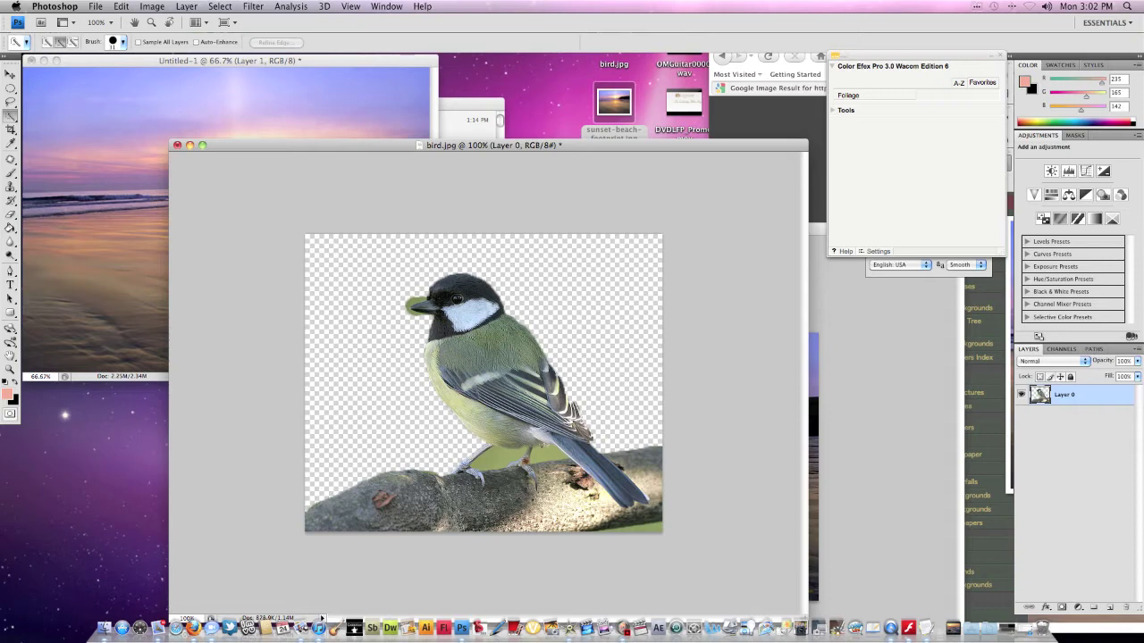
Switch to the Eraser tool and reduce its brush to 21 px
{"action": "key", "text": "s"}
{"action": "left_click", "coordinate": [11, 215]}
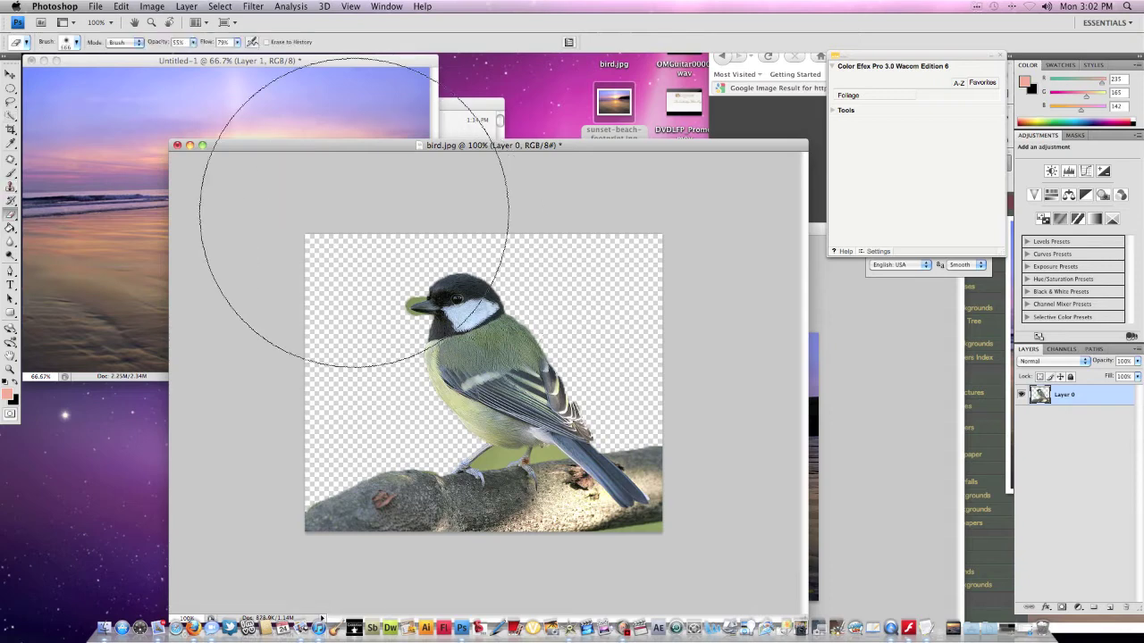
{"action": "left_click", "coordinate": [76, 43]}
{"action": "mouse_move", "coordinate": [120, 74]}
{"action": "left_mouse_down"}
{"action": "mouse_move", "coordinate": [15, 74]}
{"action": "mouse_move", "coordinate": [25, 74]}
{"action": "left_mouse_up"}
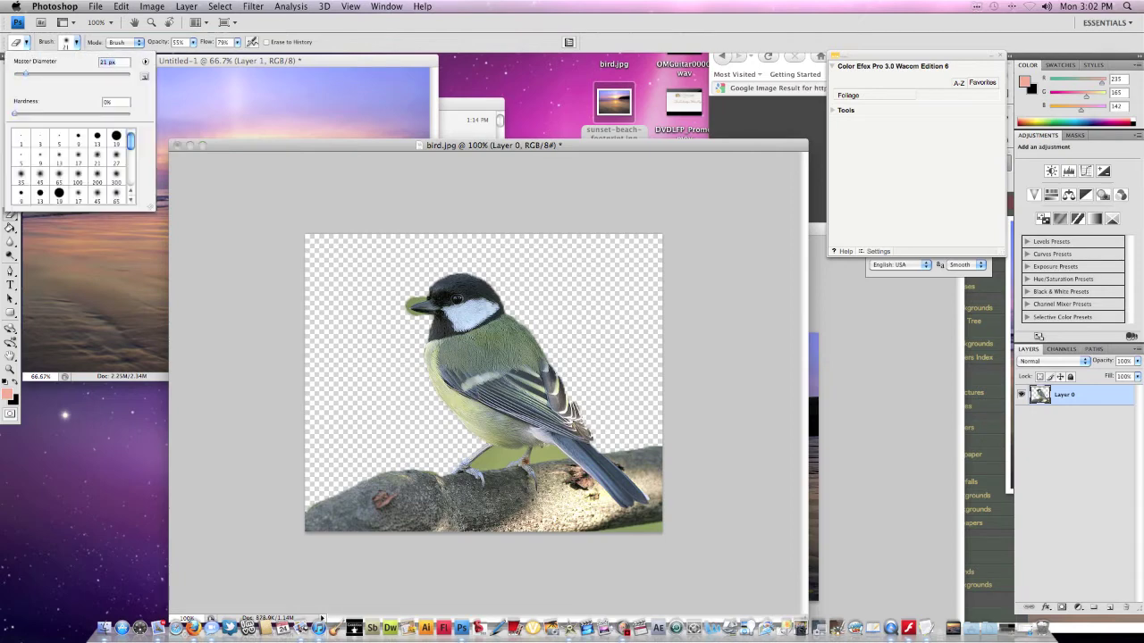
{"action": "key", "text": "Return"}
Try erasing the green fringe around the beak with the soft brush
{"action": "left_click", "coordinate": [412, 301]}
{"action": "left_click_drag", "start_coordinate": [409, 312], "coordinate": [432, 313]}
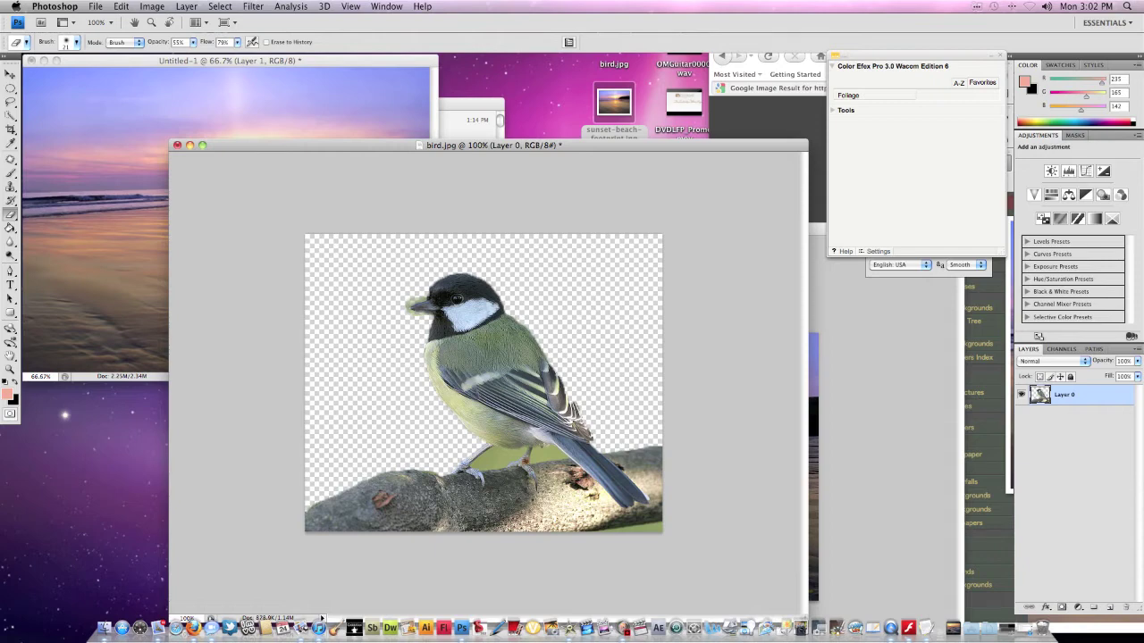
{"action": "key", "text": "super+z"}
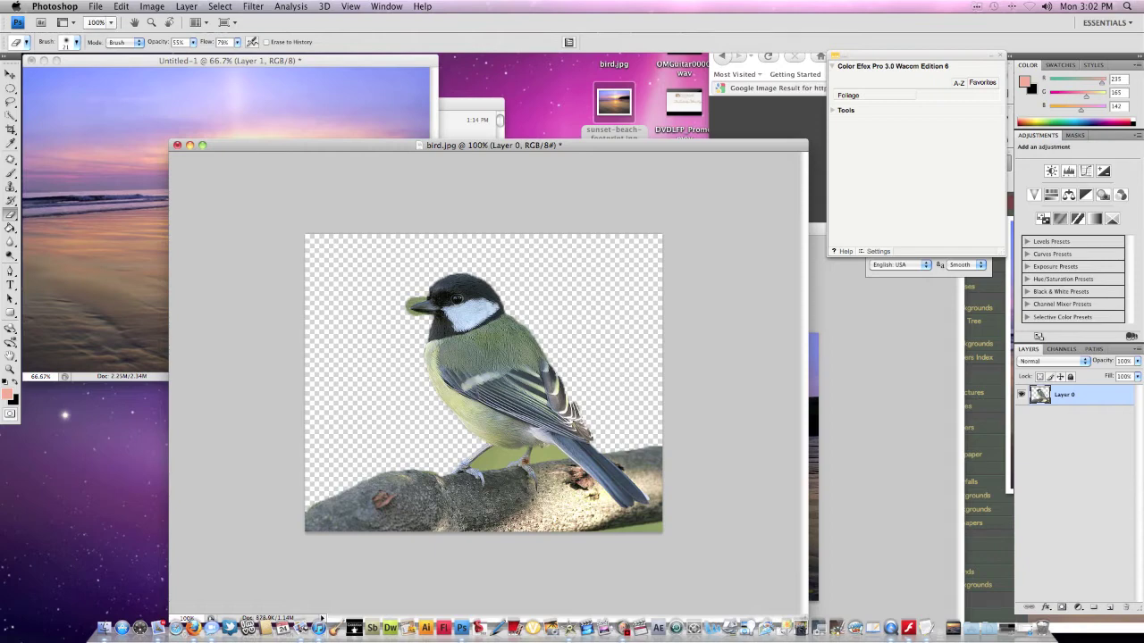
Make the Eraser brush harder and 14 px in size, and erase the green patch around the beak at 200% view
{"action": "left_click", "coordinate": [76, 42]}
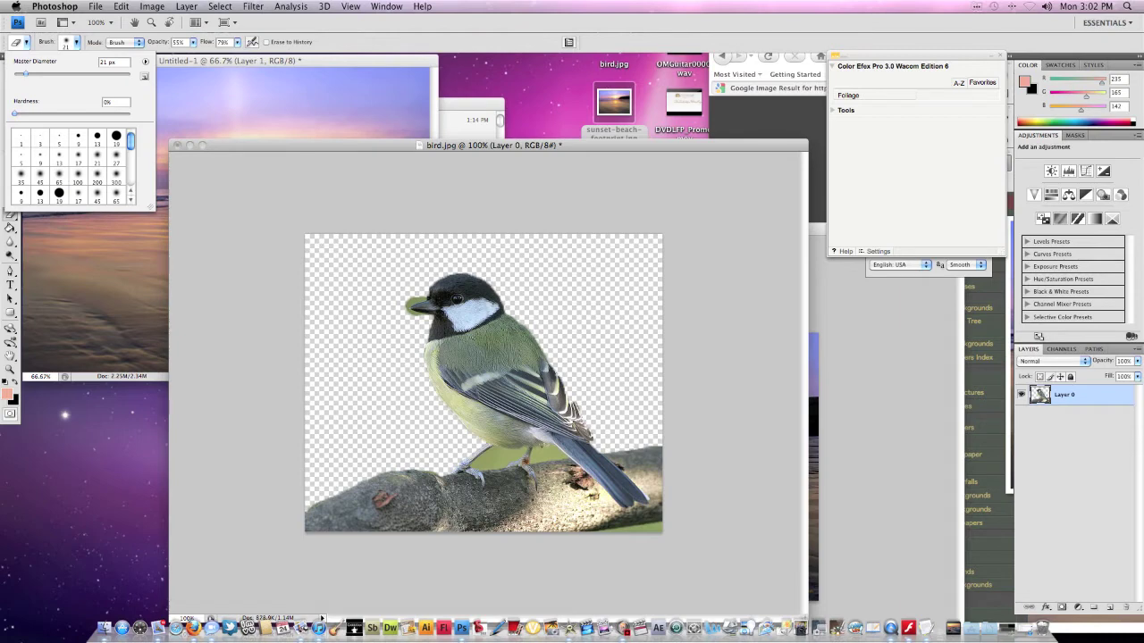
{"action": "left_click_drag", "start_coordinate": [15, 113], "coordinate": [66, 113]}
{"action": "left_click_drag", "start_coordinate": [25, 75], "coordinate": [23, 74]}
{"action": "key", "text": "Return"}
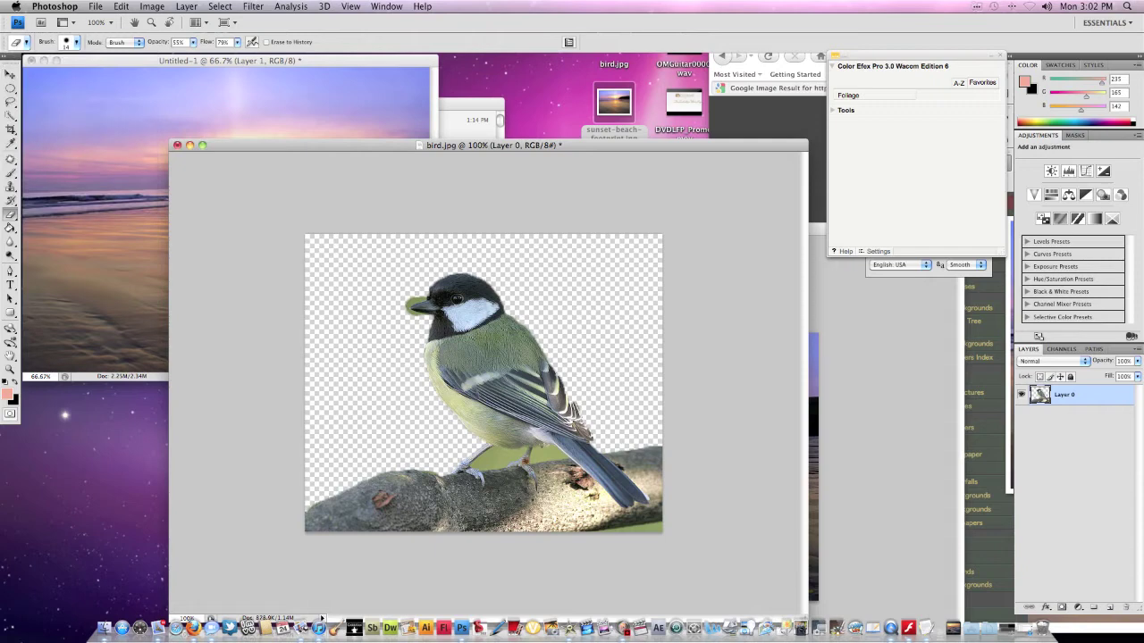
{"action": "key", "text": "super+plus"}
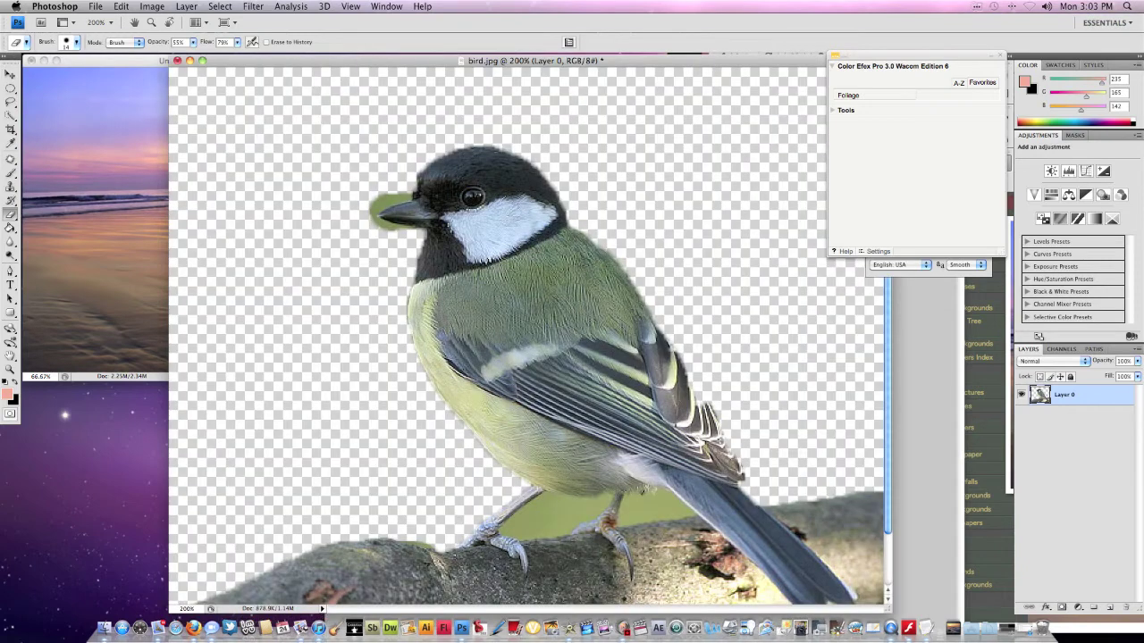
{"action": "mouse_move", "coordinate": [409, 195]}
{"action": "left_mouse_down"}
{"action": "mouse_move", "coordinate": [374, 208]}
{"action": "mouse_move", "coordinate": [396, 202]}
{"action": "mouse_move", "coordinate": [386, 225]}
{"action": "mouse_move", "coordinate": [411, 227]}
{"action": "mouse_move", "coordinate": [404, 197]}
{"action": "mouse_move", "coordinate": [374, 207]}
{"action": "left_mouse_up"}
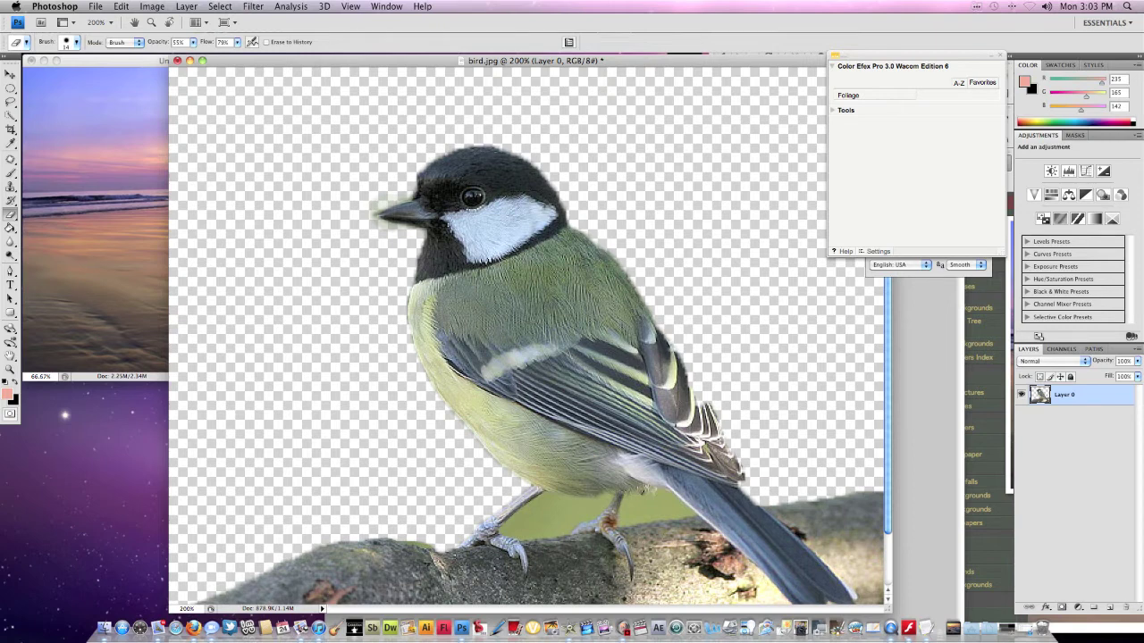
Raise the Eraser flow to 100% and erase the remaining green fringe above and below the beak
{"action": "left_click", "coordinate": [236, 43]}
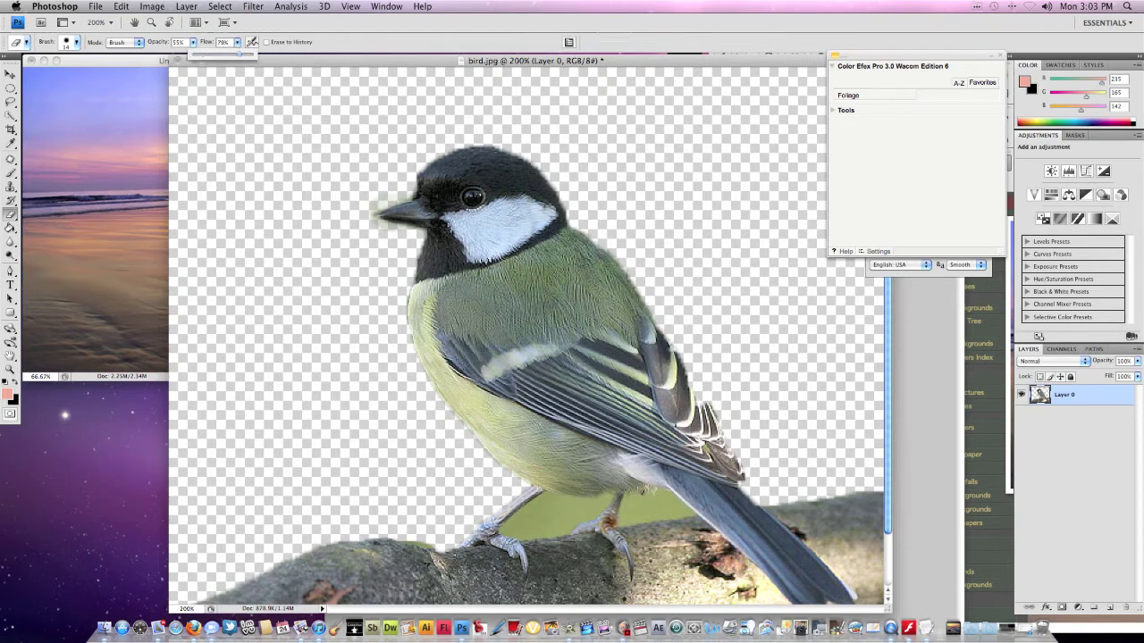
{"action": "left_click_drag", "start_coordinate": [238, 54], "coordinate": [252, 54]}
{"action": "left_click", "coordinate": [253, 43]}
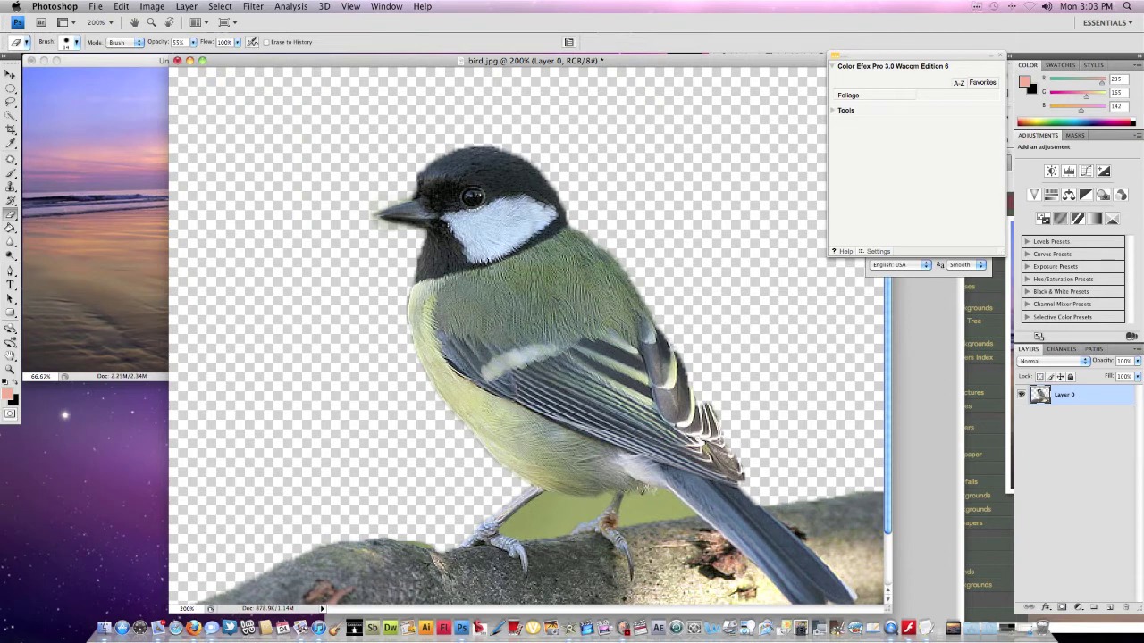
{"action": "left_click_drag", "start_coordinate": [381, 232], "coordinate": [392, 234]}
{"action": "mouse_move", "coordinate": [409, 191]}
{"action": "left_mouse_down"}
{"action": "mouse_move", "coordinate": [378, 205]}
{"action": "mouse_move", "coordinate": [377, 224]}
{"action": "mouse_move", "coordinate": [422, 228]}
{"action": "left_mouse_up"}
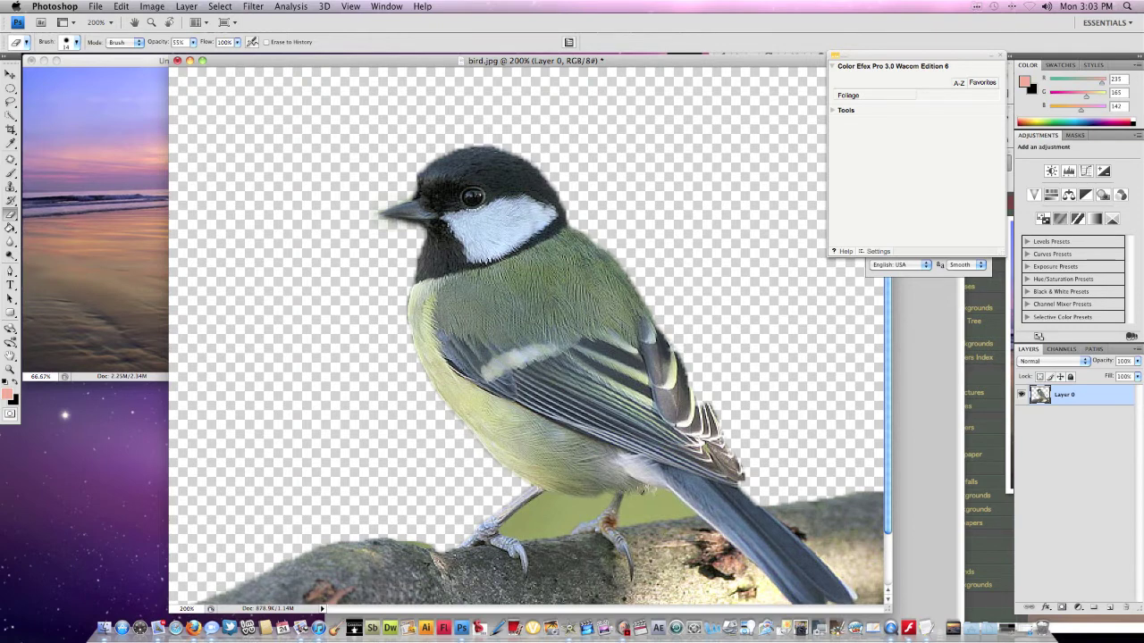
Copy the cut-out bird and branch from bird.jpg into Untitled-1 and position it in the lower-right corner of the beach picture
{"action": "key", "text": "z"}
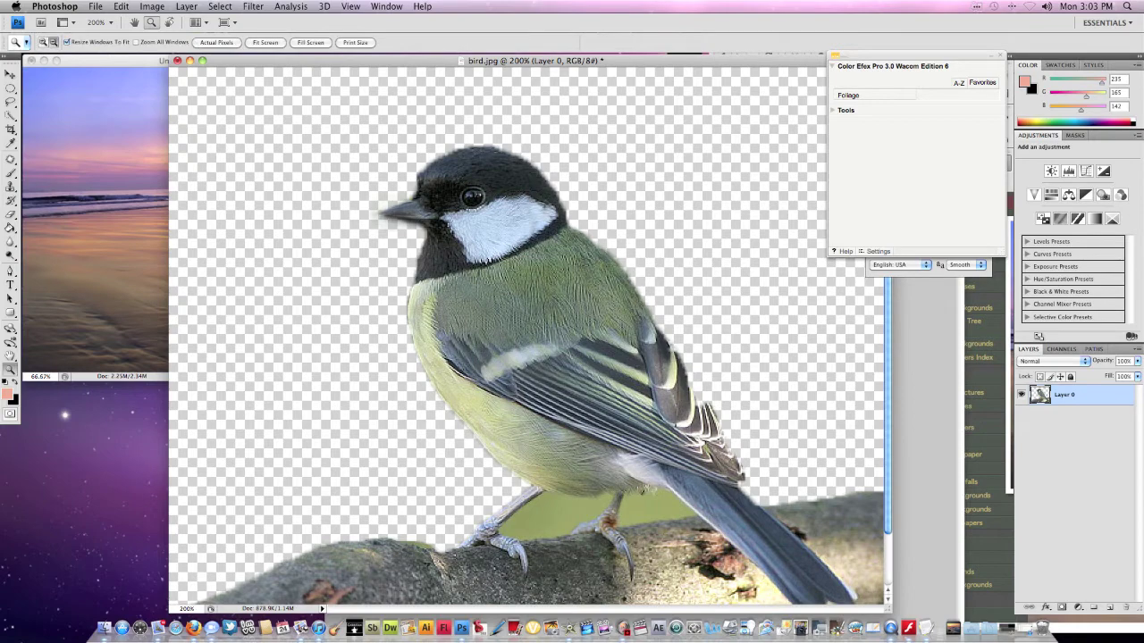
{"action": "key", "text": "alt"}
{"action": "left_click", "coordinate": [472, 200], "text": "alt"}
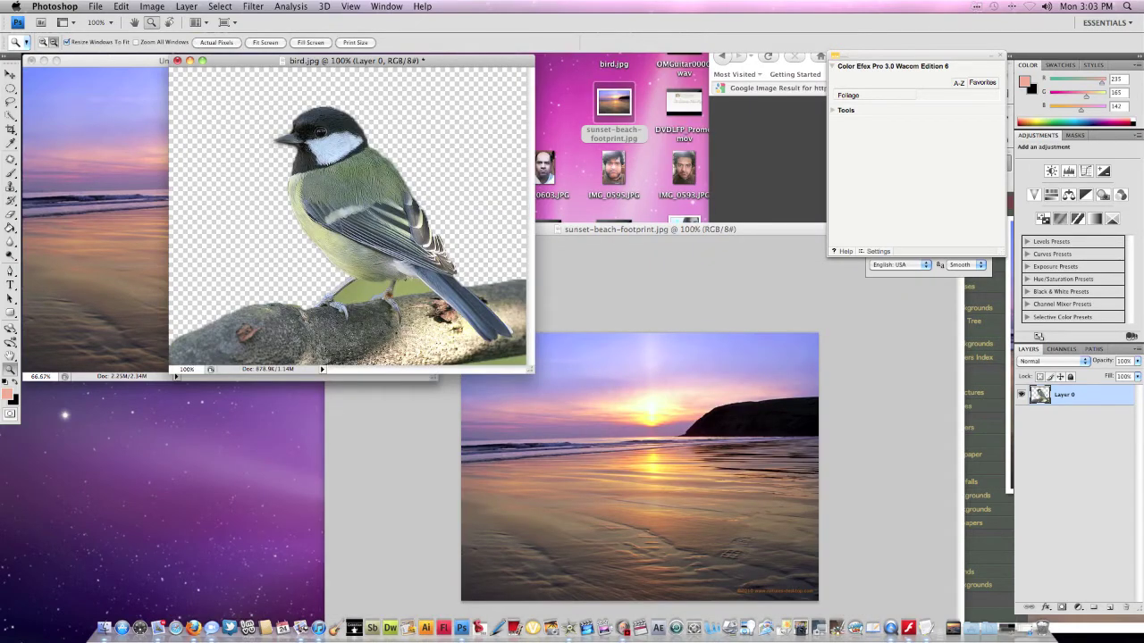
{"action": "left_click_drag", "start_coordinate": [384, 61], "coordinate": [655, 111]}
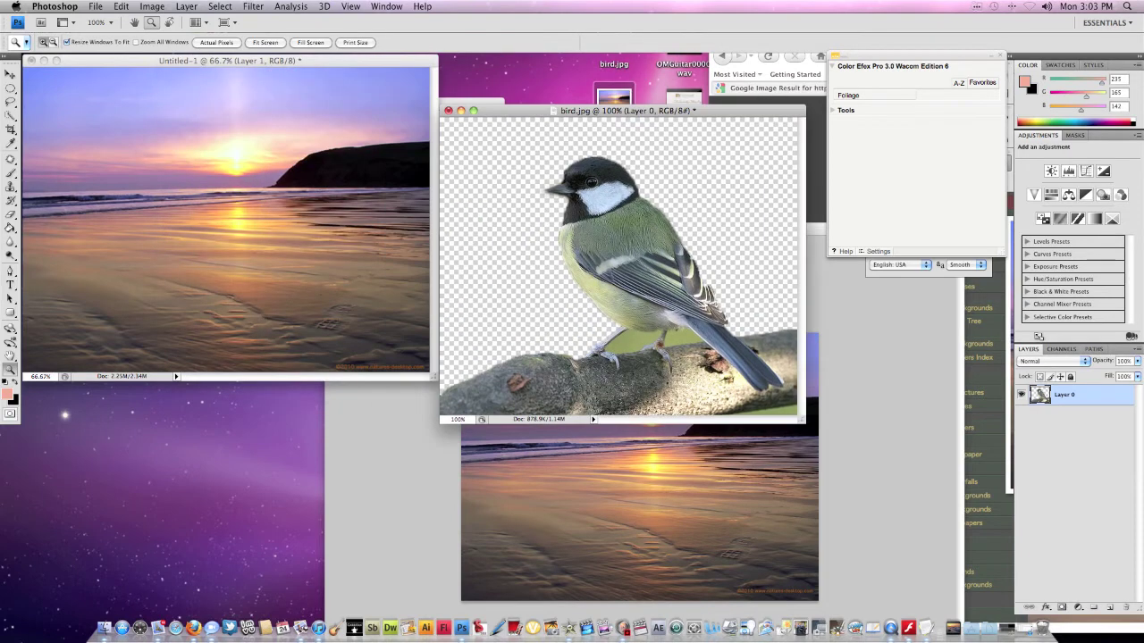
{"action": "key", "text": "v"}
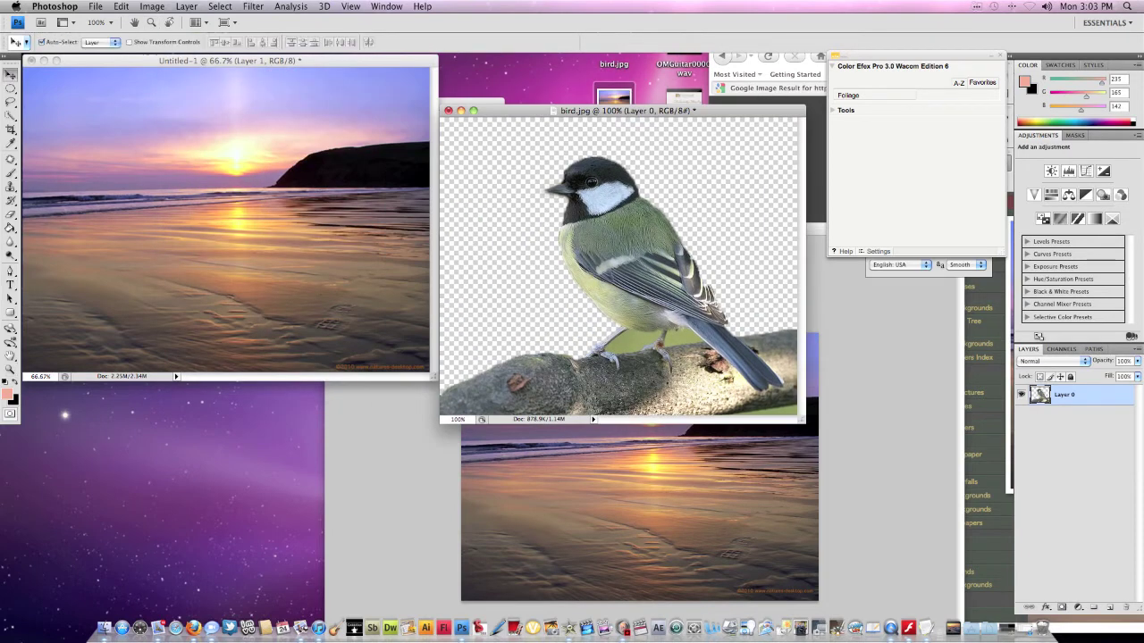
{"action": "left_click_drag", "start_coordinate": [630, 252], "coordinate": [241, 190]}
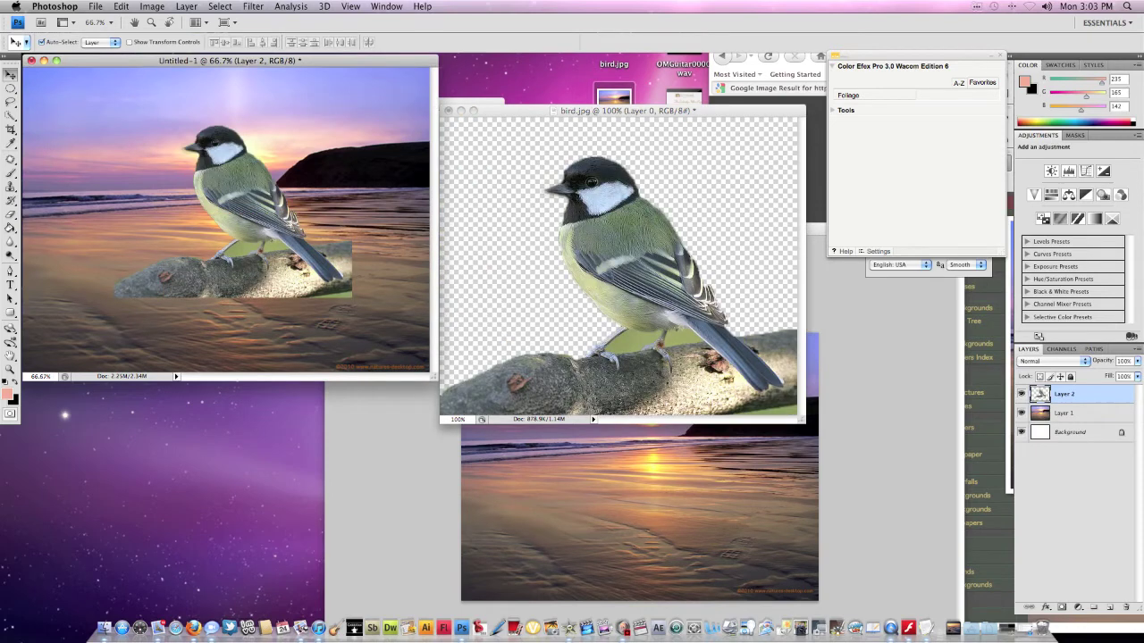
{"action": "left_click_drag", "start_coordinate": [241, 205], "coordinate": [322, 281]}
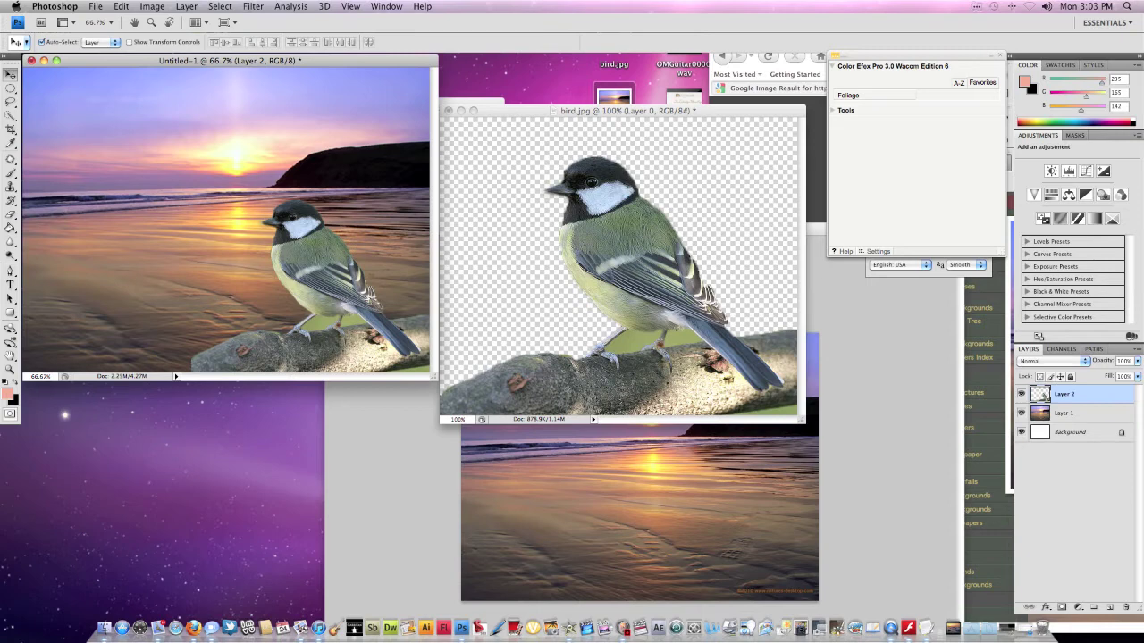
Enlarge the bird layer with Free Transform from its upper-left corner until the bird's head reaches above the horizon
{"action": "key", "text": "super+t"}
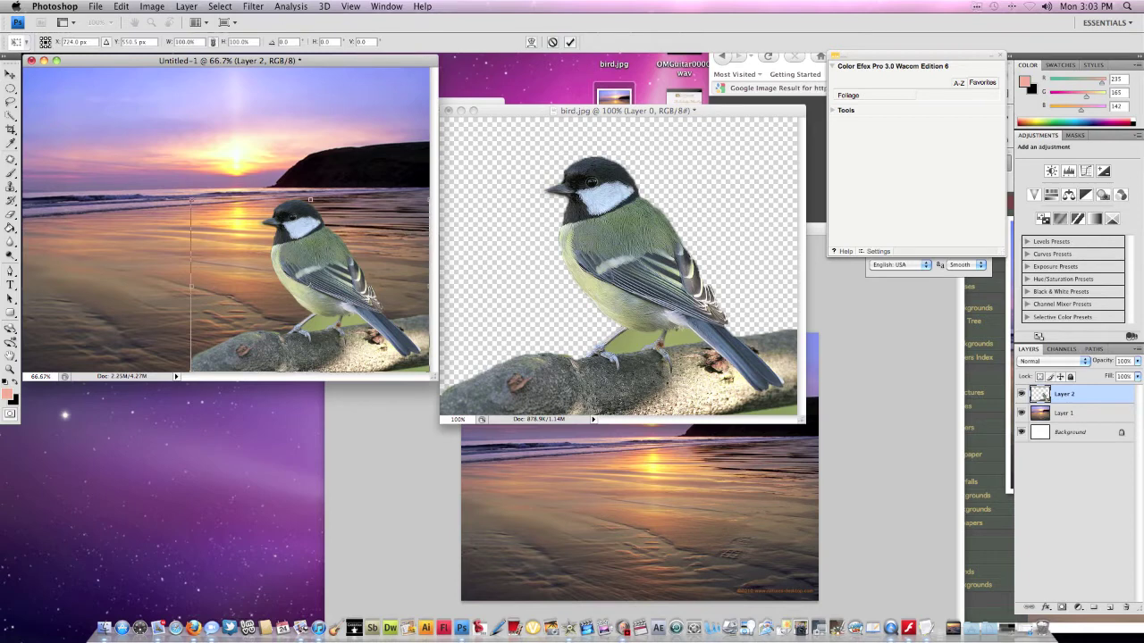
{"action": "left_click_drag", "start_coordinate": [192, 198], "coordinate": [86, 124]}
{"action": "key", "text": "Return"}
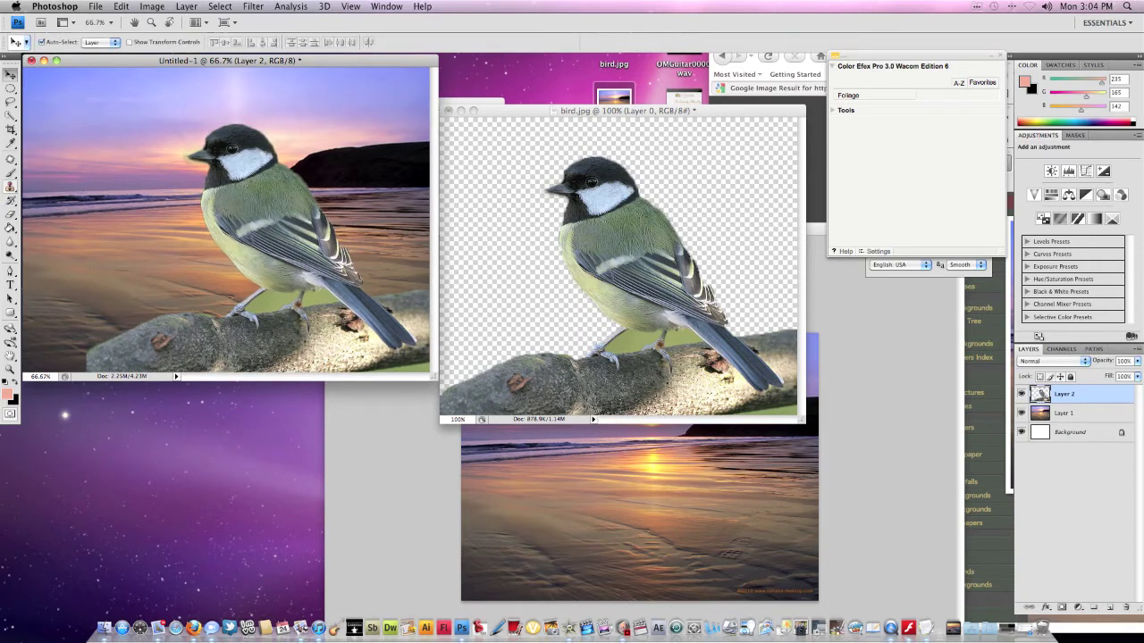
Select the green patch between the bird's legs with the Magic Wand and delete it from Layer 2
{"action": "left_click", "coordinate": [10, 173]}
{"action": "key", "text": "e"}
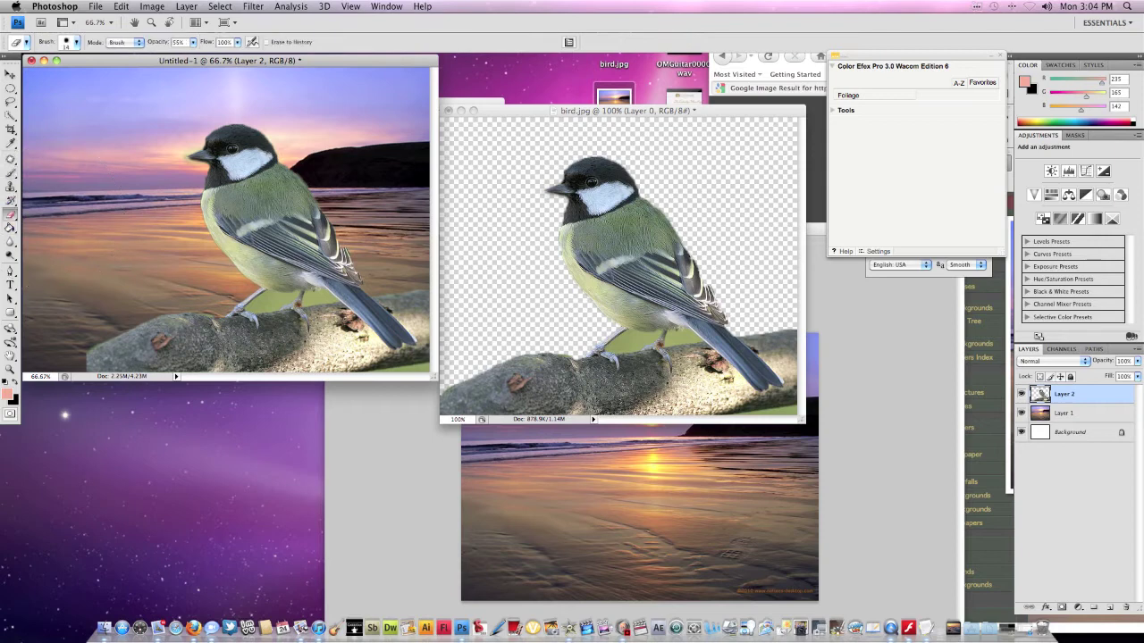
{"action": "left_click", "coordinate": [263, 308]}
{"action": "left_click_drag", "start_coordinate": [11, 116], "coordinate": [55, 125]}
{"action": "left_click", "coordinate": [277, 300]}
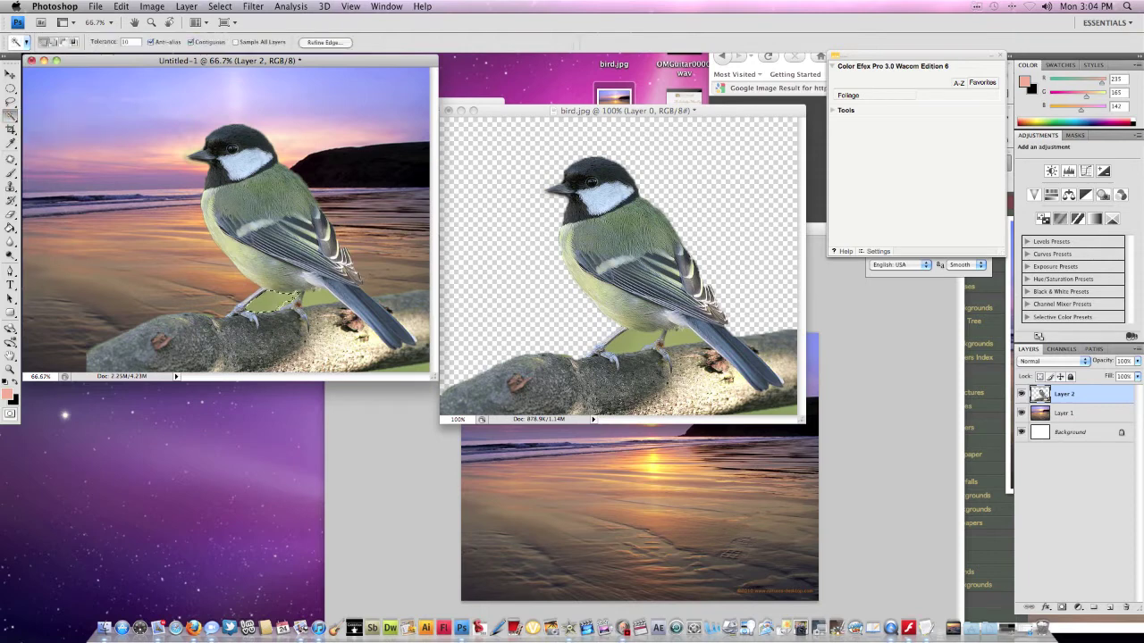
{"action": "key", "text": "Delete"}
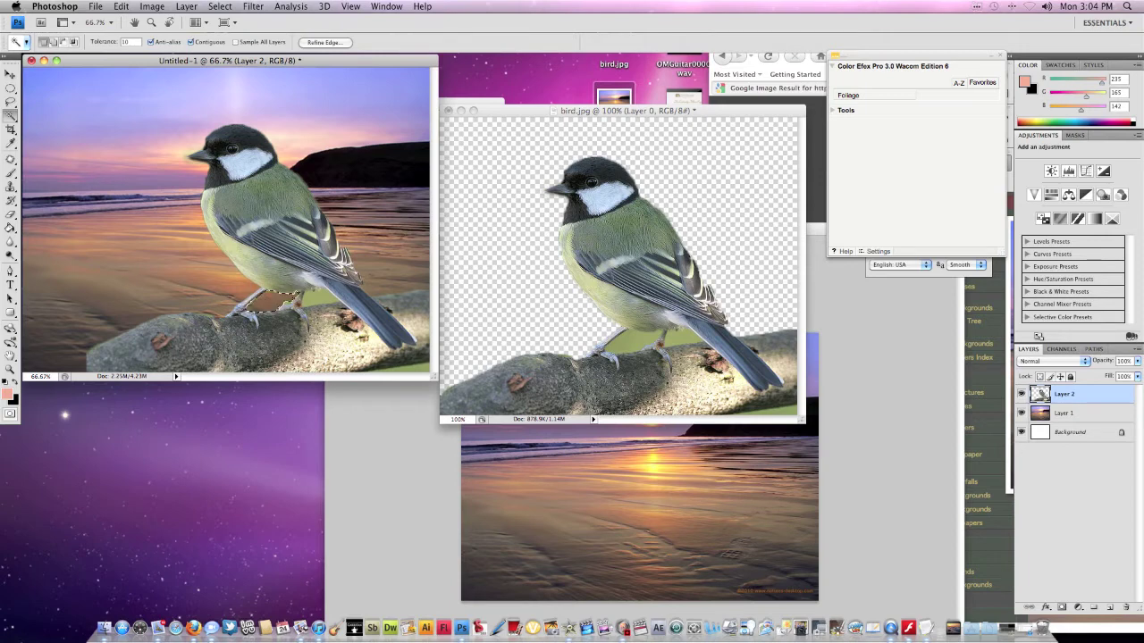
Delete the green patch between the bird's rear leg and tail from Layer 2, and clear the selection
{"action": "left_click", "coordinate": [318, 298]}
{"action": "key", "text": "Delete"}
{"action": "key", "text": "super+d"}
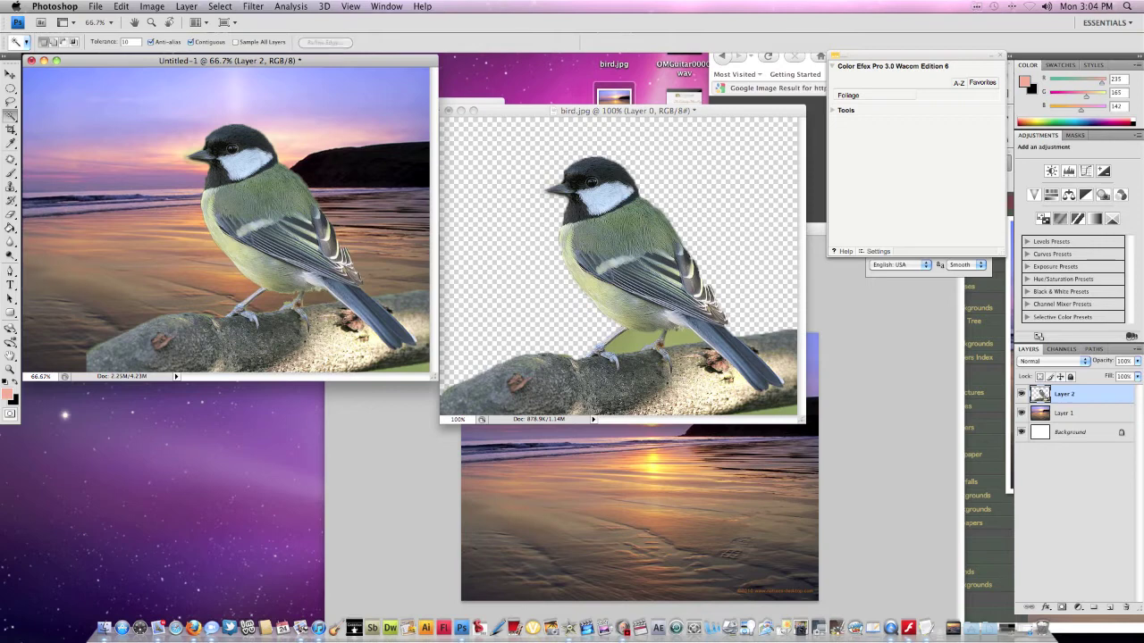
{"action": "left_click", "coordinate": [11, 214]}
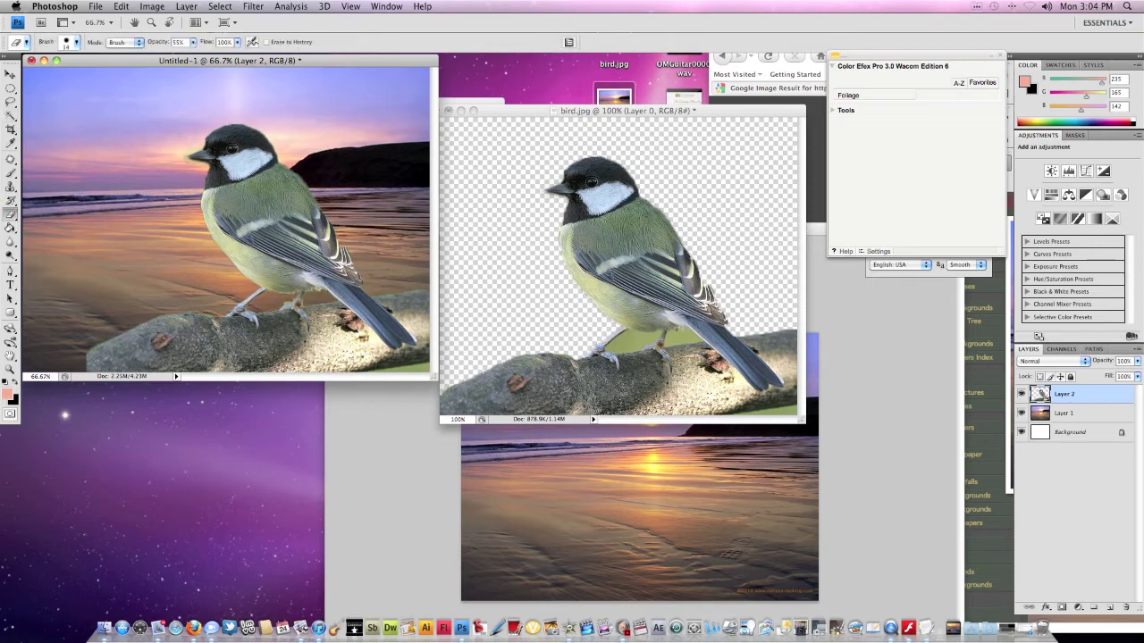
{"action": "key", "text": "z"}
{"action": "key", "text": "alt"}
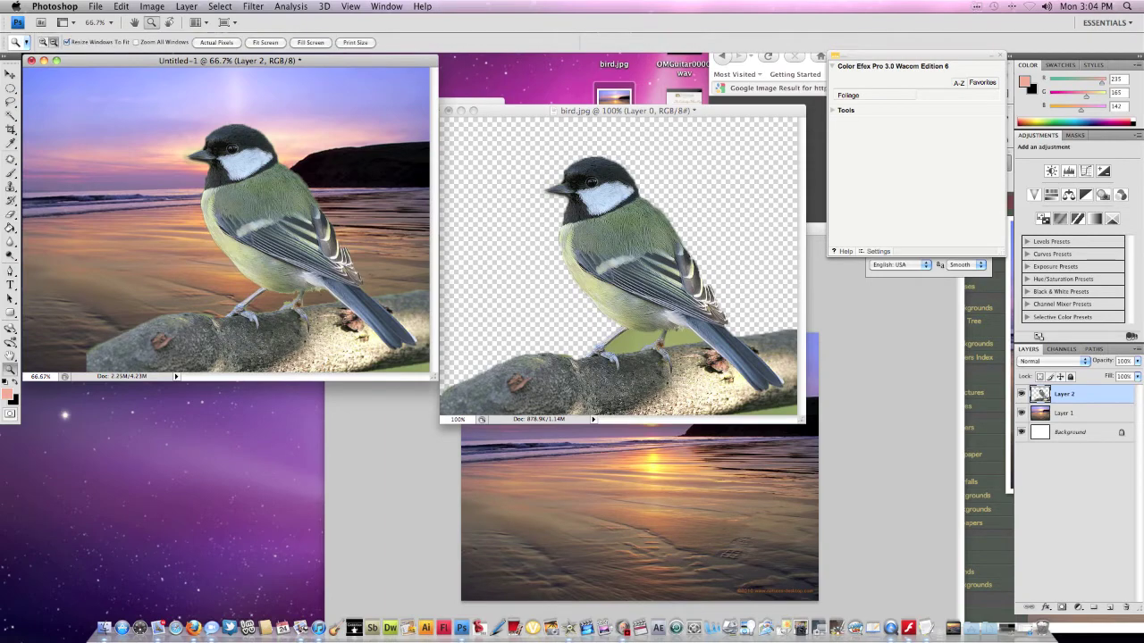
{"action": "left_click", "coordinate": [300, 302], "text": "alt"}
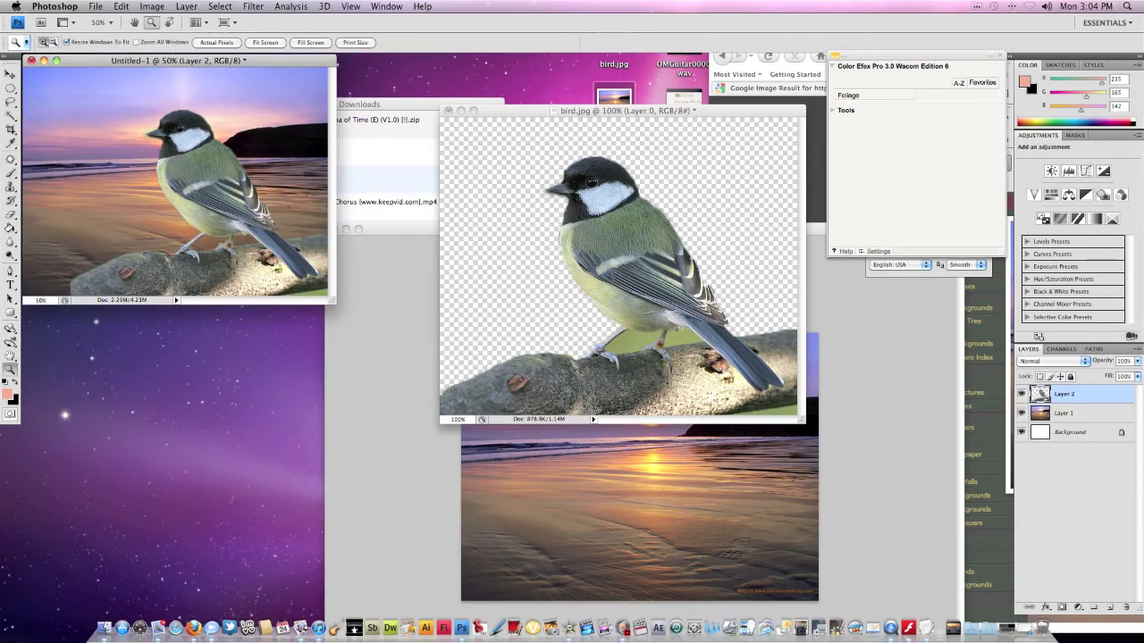
{"action": "key", "text": "super+plus"}
{"action": "key", "text": "super+plus"}
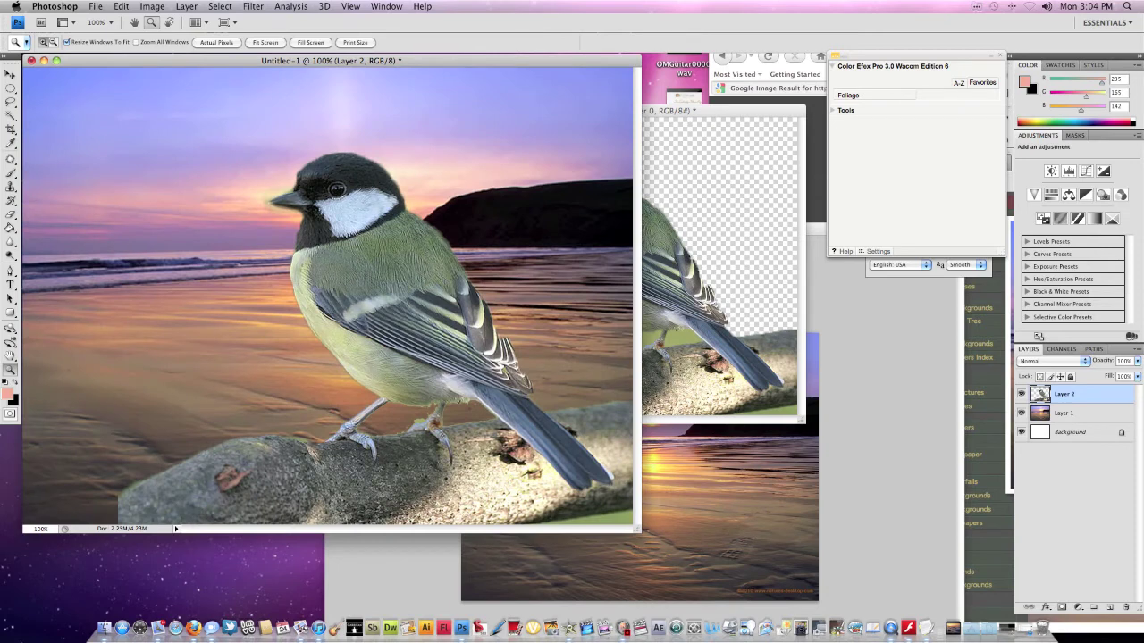
{"action": "key", "text": "v"}
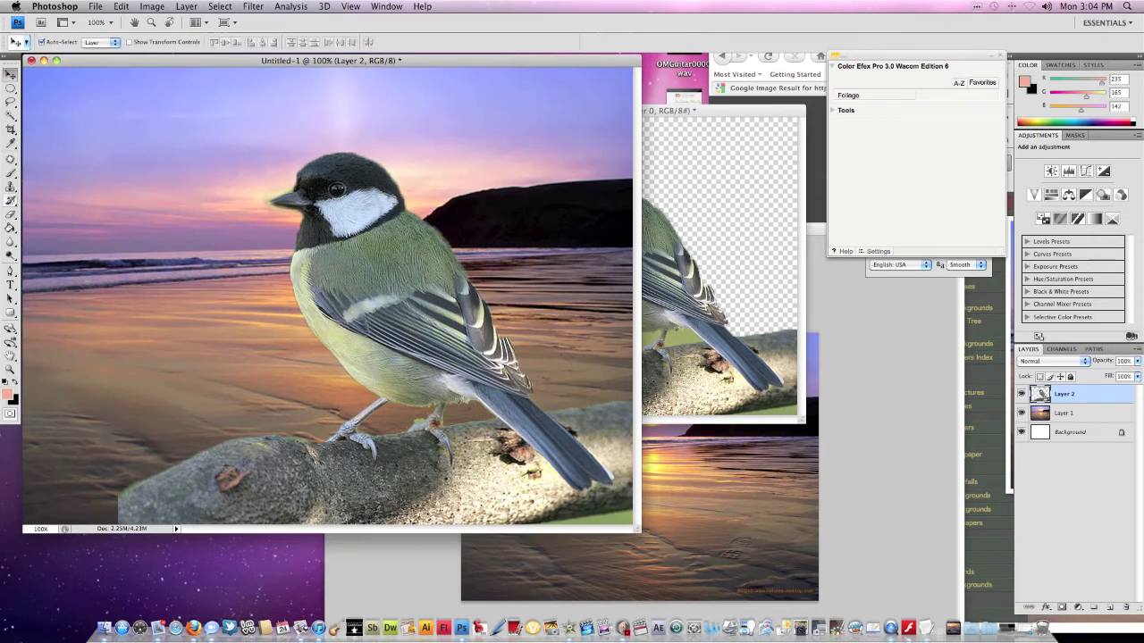
{"action": "key", "text": "e"}
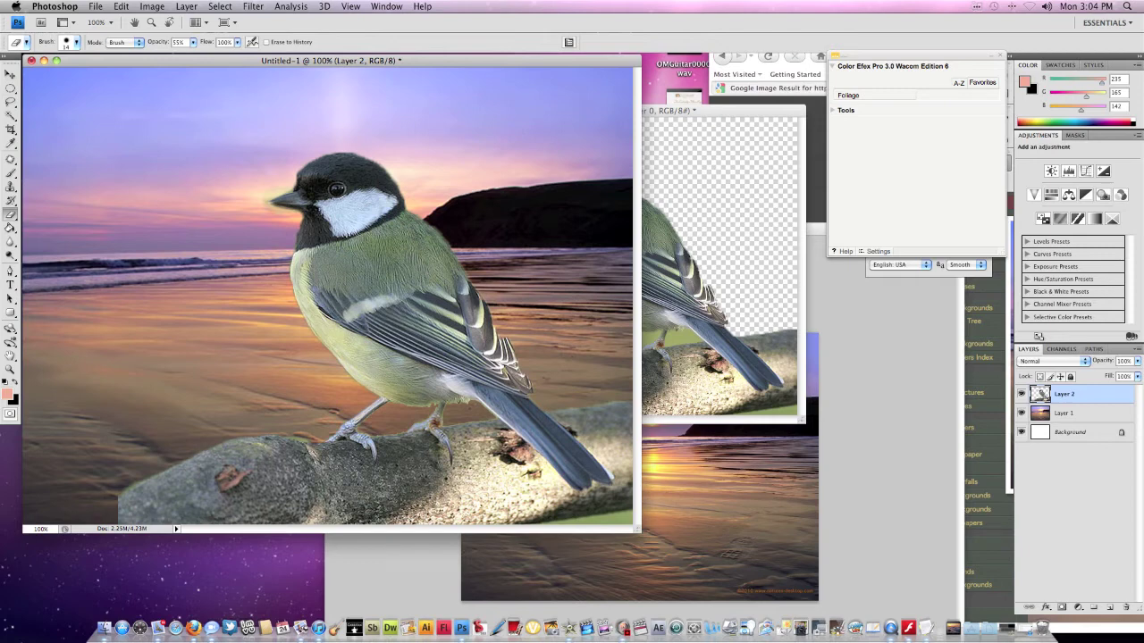
{"action": "left_click", "coordinate": [11, 73]}
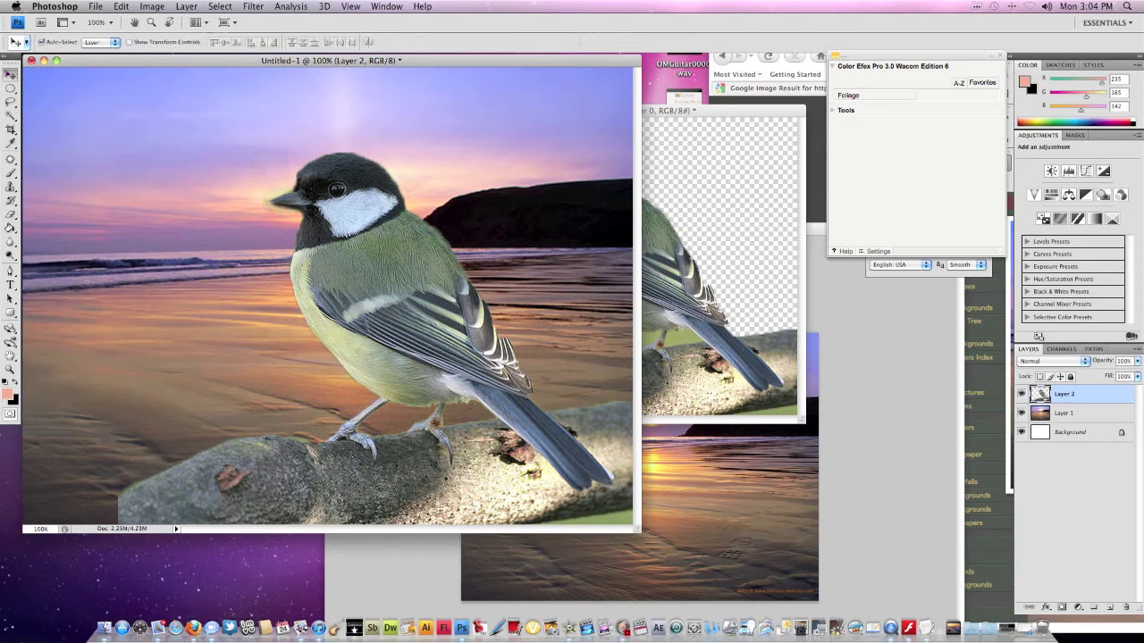
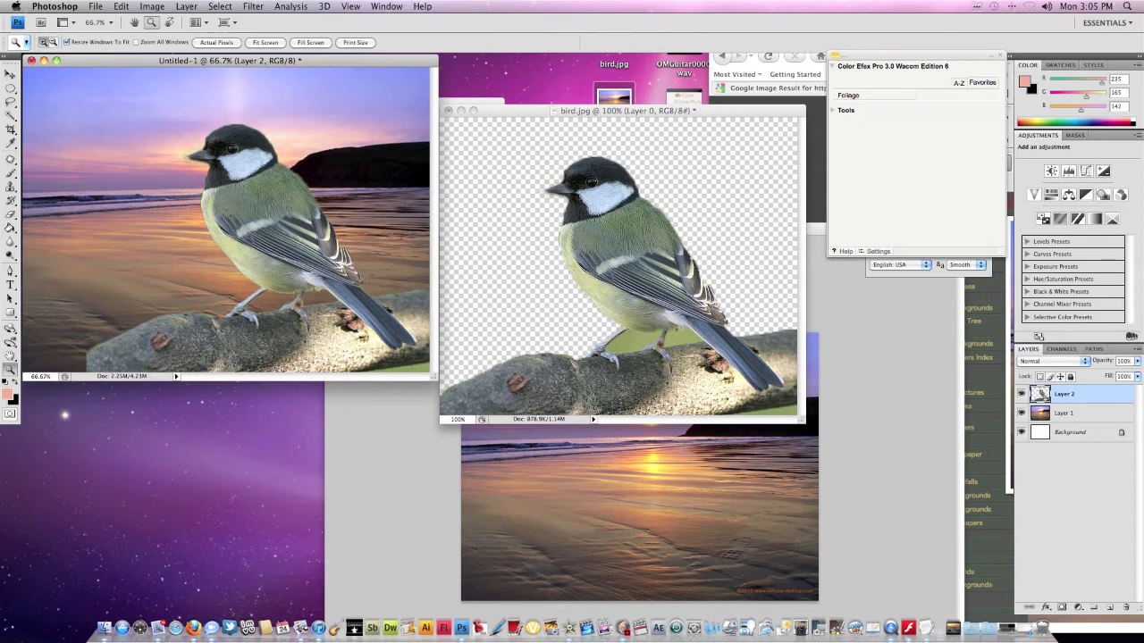
Start Replace Color on Layer 2, sampling the dark green of the bird's upper back, with lightness set to -2
{"action": "left_click", "coordinate": [1067, 394]}
{"action": "left_click", "coordinate": [152, 6]}
{"action": "mouse_move", "coordinate": [201, 39]}
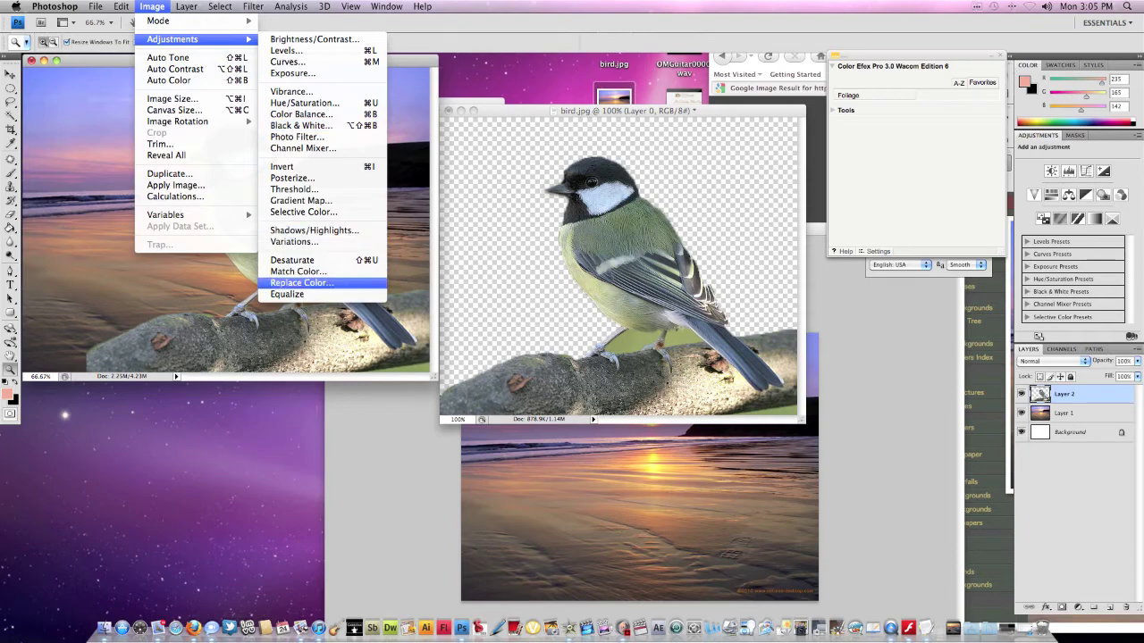
{"action": "left_click", "coordinate": [302, 282]}
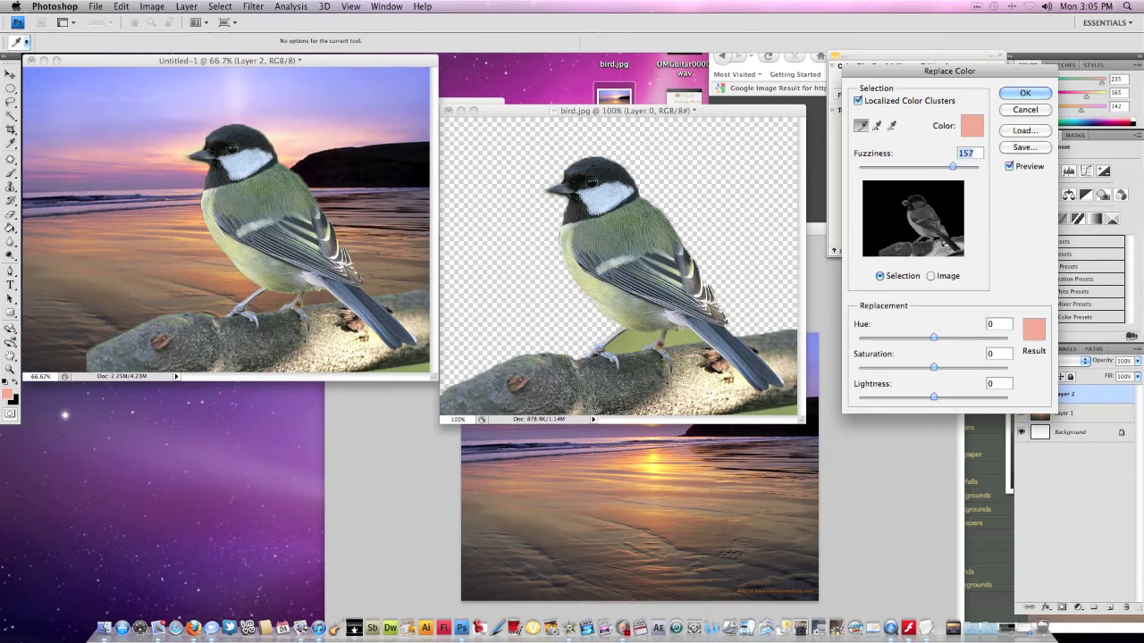
{"action": "left_click", "coordinate": [270, 200]}
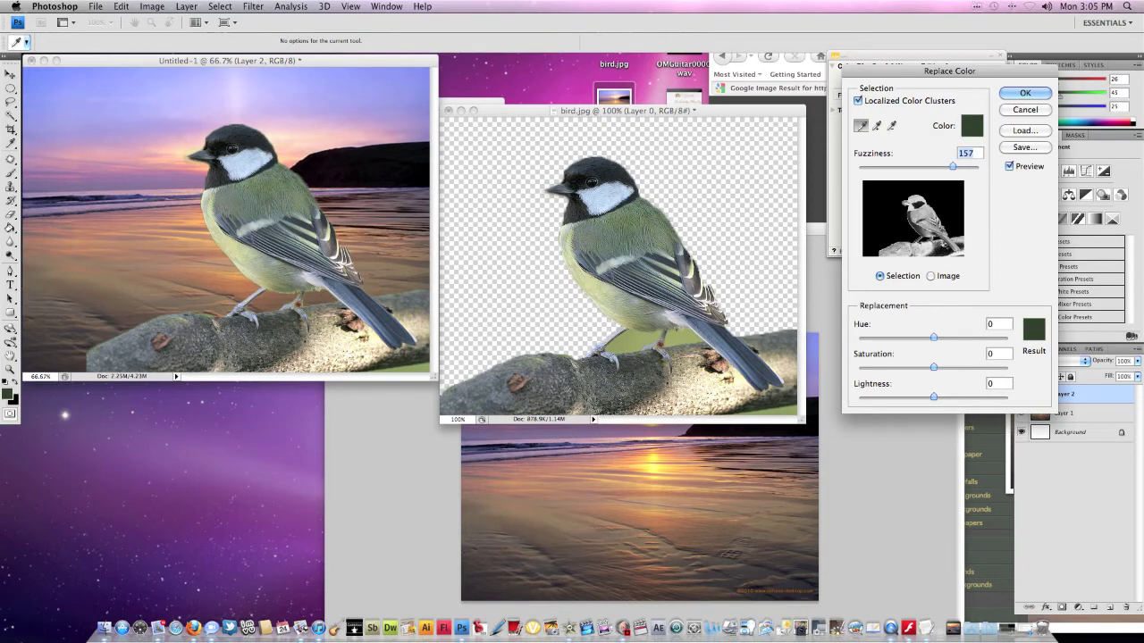
{"action": "left_click_drag", "start_coordinate": [934, 397], "coordinate": [901, 397]}
{"action": "type", "text": "15"}
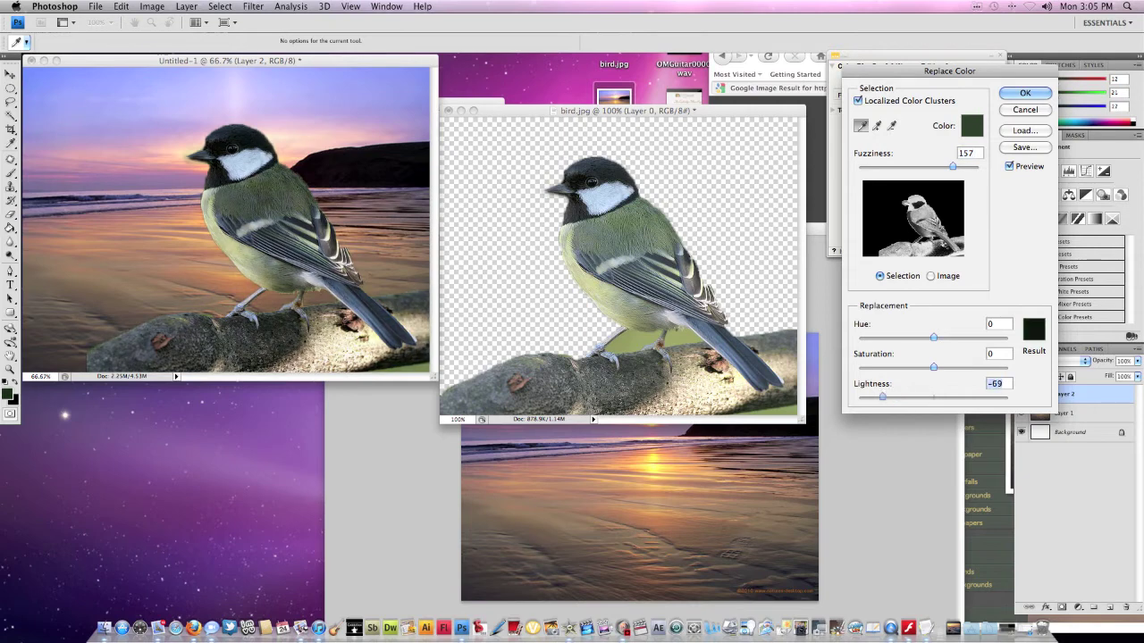
{"action": "type", "text": "-2"}
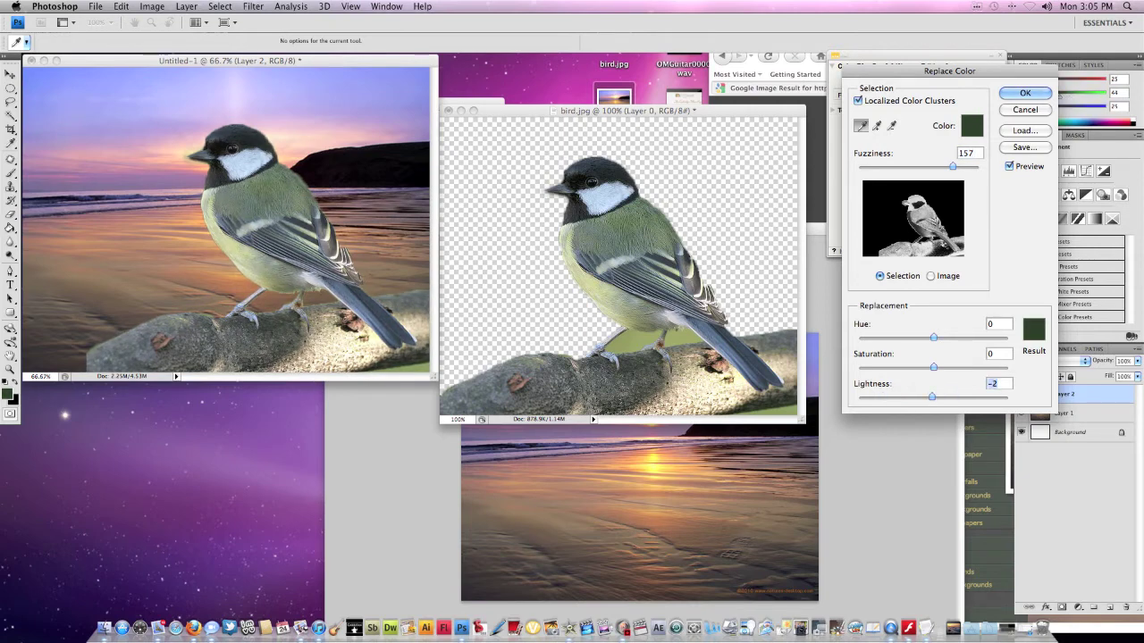
Set the replacement saturation to +28
{"action": "left_click_drag", "start_coordinate": [933, 368], "coordinate": [972, 367]}
{"action": "key", "text": "shift+Down"}
{"action": "key", "text": "Down"}
{"action": "key", "text": "Down"}
{"action": "key", "text": "Down"}
{"action": "key", "text": "Down"}
{"action": "key", "text": "Down"}
{"action": "key", "text": "Down"}
{"action": "key", "text": "Down"}
{"action": "key", "text": "Down"}
{"action": "key", "text": "Down"}
{"action": "key", "text": "Down"}
{"action": "key", "text": "Down"}
{"action": "key", "text": "Down"}
{"action": "key", "text": "Down"}
Try positive replacement hues on the bird, up to +109
{"action": "key", "text": "shift+Tab"}
{"action": "key", "text": "shift+Up"}
{"action": "key", "text": "shift+Up"}
{"action": "key", "text": "shift+Up"}
{"action": "key", "text": "Up"}
{"action": "key", "text": "Up"}
{"action": "key", "text": "Up"}
{"action": "key", "text": "Up"}
{"action": "key", "text": "shift+Up"}
{"action": "key", "text": "shift+Up"}
{"action": "key", "text": "shift+Up"}
{"action": "key", "text": "Up"}
{"action": "key", "text": "Up"}
{"action": "key", "text": "Up"}
{"action": "key", "text": "Up"}
{"action": "key", "text": "Up"}
{"action": "key", "text": "Up"}
{"action": "key", "text": "Up"}
{"action": "key", "text": "Up"}
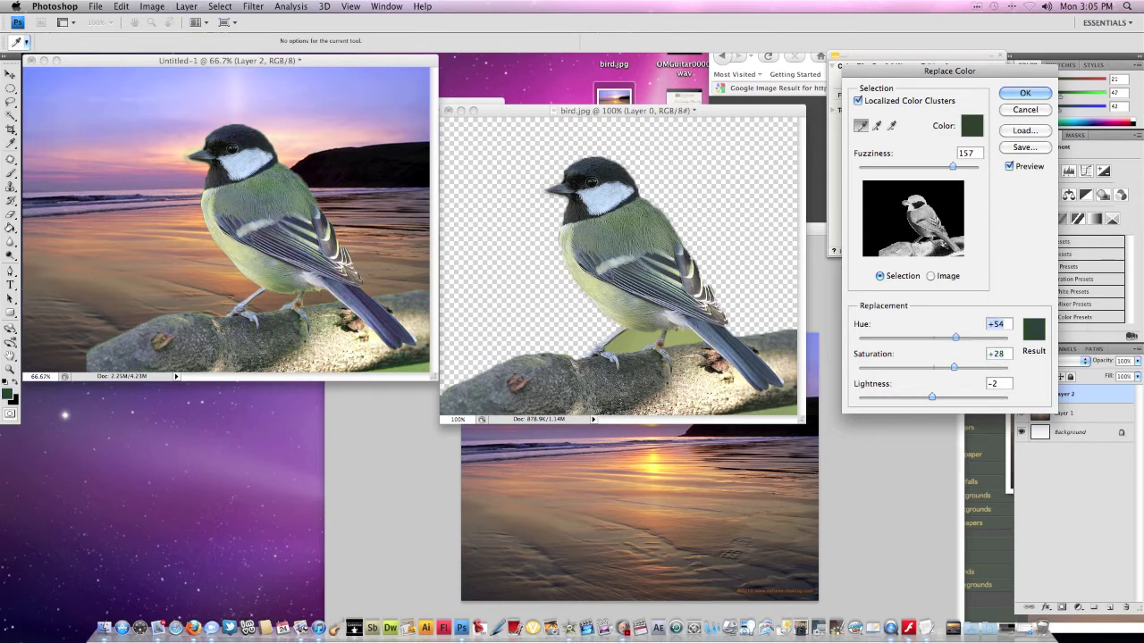
{"action": "key", "text": "shift+Up"}
{"action": "key", "text": "shift+Up"}
{"action": "key", "text": "shift+Up"}
{"action": "key", "text": "shift+Up"}
{"action": "key", "text": "shift+Up"}
{"action": "key", "text": "shift+Up"}
{"action": "key", "text": "shift+Up"}
{"action": "key", "text": "Up"}
{"action": "key", "text": "Up"}
{"action": "key", "text": "Up"}
{"action": "key", "text": "Up"}
{"action": "key", "text": "Up"}
{"action": "key", "text": "Up"}
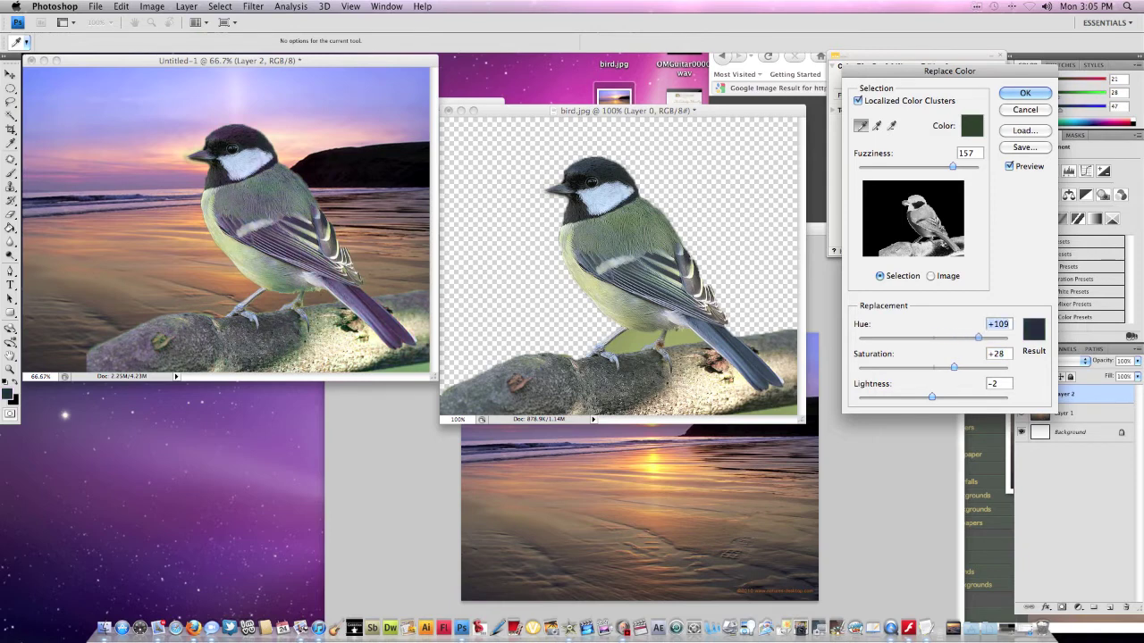
Try replacement hues of -151, -7 and -106 on the bird
{"action": "left_click_drag", "start_coordinate": [995, 338], "coordinate": [897, 338]}
{"action": "type", "text": "-150"}
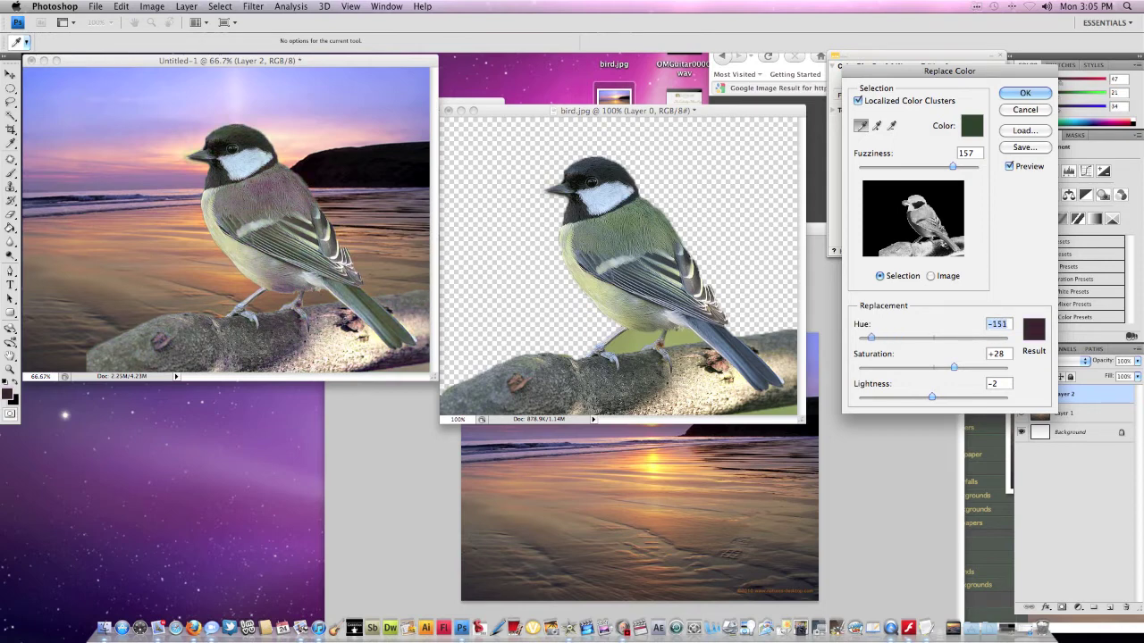
{"action": "key", "text": "shift+Up"}
{"action": "key", "text": "shift+Up"}
{"action": "key", "text": "shift+Up"}
{"action": "key", "text": "shift+Up"}
{"action": "key", "text": "shift+Up"}
{"action": "key", "text": "shift+Up"}
{"action": "key", "text": "shift+Up"}
{"action": "key", "text": "shift+Up"}
{"action": "key", "text": "shift+Up"}
{"action": "key", "text": "shift+Up"}
{"action": "key", "text": "shift+Up"}
{"action": "key", "text": "shift+Up"}
{"action": "key", "text": "shift+Up"}
{"action": "key", "text": "shift+Up"}
{"action": "key", "text": "Up"}
{"action": "key", "text": "Up"}
{"action": "key", "text": "Up"}
{"action": "key", "text": "Up"}
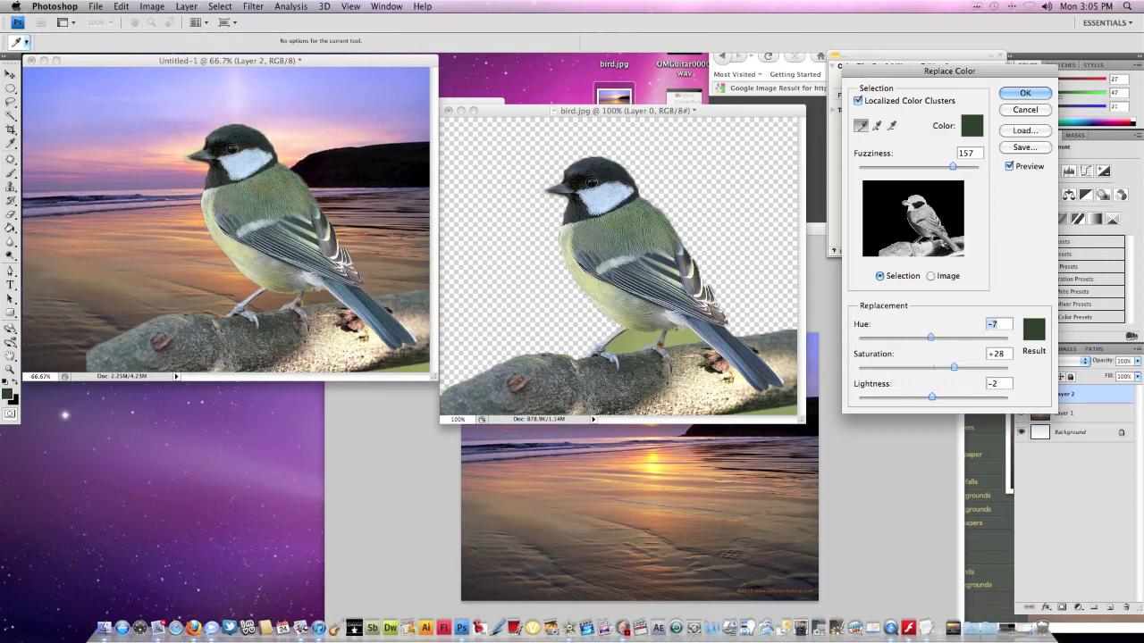
{"action": "left_click_drag", "start_coordinate": [931, 338], "coordinate": [890, 338]}
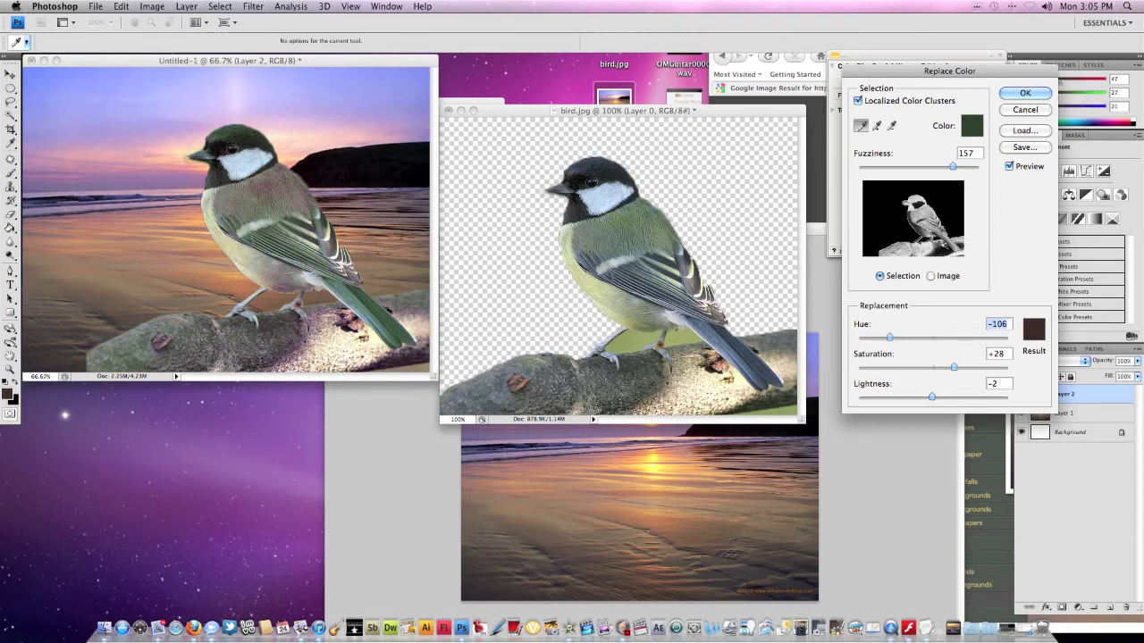
Add the bird's wing colour to the Replace Color sample using the selection preview
{"action": "key", "text": "super"}
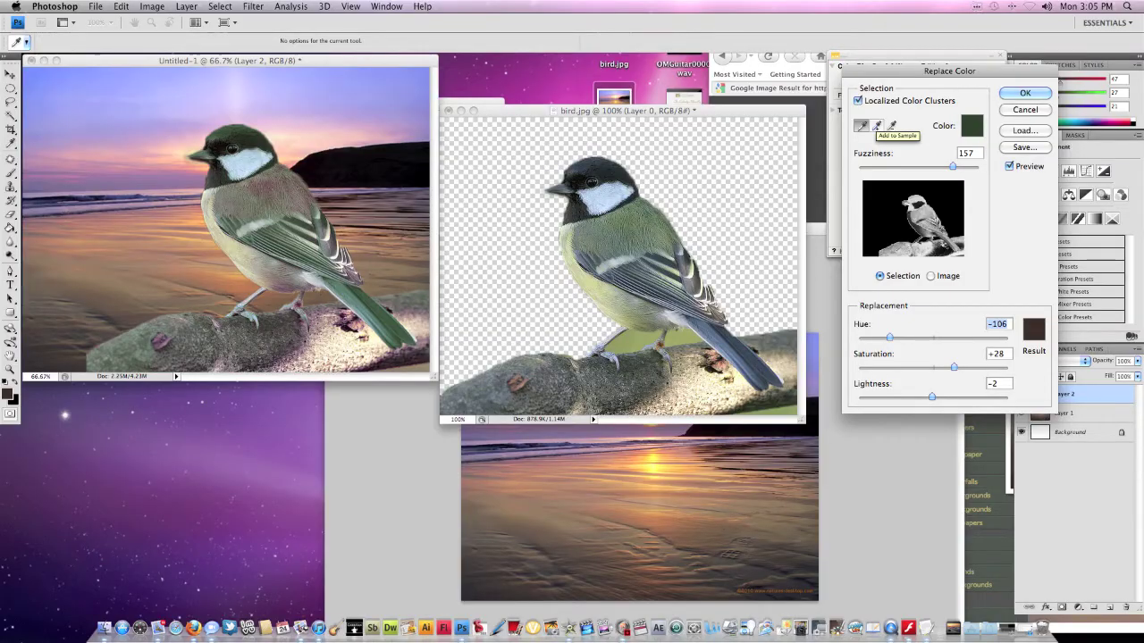
{"action": "left_click", "coordinate": [876, 126]}
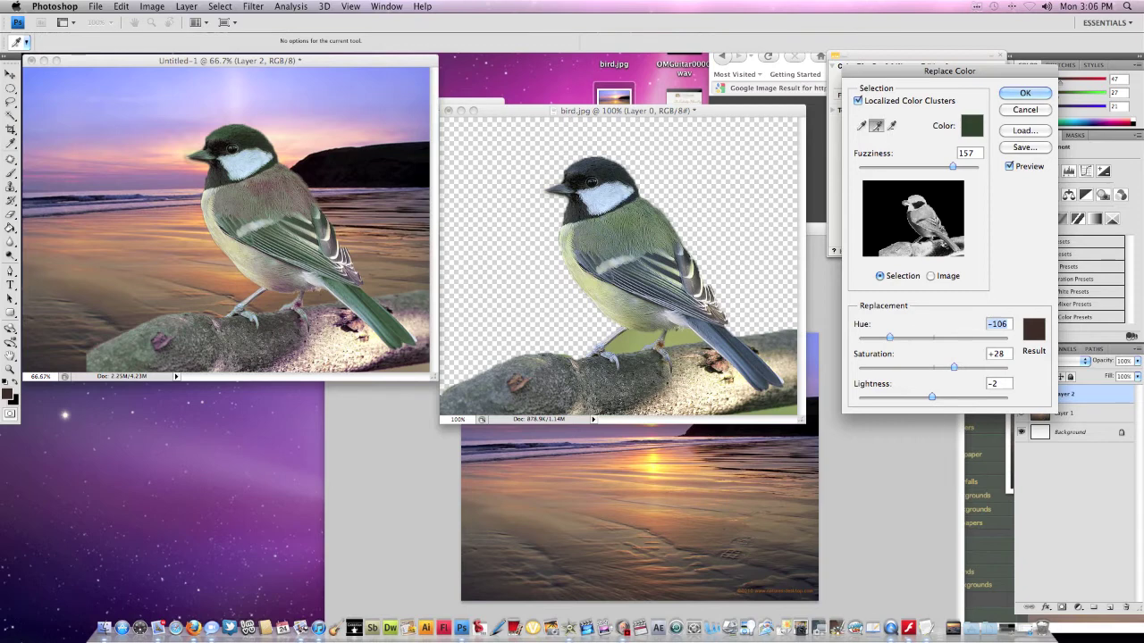
{"action": "left_click", "coordinate": [929, 224]}
Set the replacement hue to +60 and apply the colour replacement to the bird layer
{"action": "left_click_drag", "start_coordinate": [889, 337], "coordinate": [886, 338]}
{"action": "key", "text": "Down"}
{"action": "key", "text": "Down"}
{"action": "key", "text": "Down"}
{"action": "key", "text": "Down"}
{"action": "key", "text": "Down"}
{"action": "key", "text": "Down"}
{"action": "key", "text": "Down"}
{"action": "key", "text": "Down"}
{"action": "key", "text": "Down"}
{"action": "key", "text": "Down"}
{"action": "key", "text": "Down"}
{"action": "left_click_drag", "start_coordinate": [881, 338], "coordinate": [913, 338]}
{"action": "key", "text": "Up"}
{"action": "key", "text": "Up"}
{"action": "key", "text": "shift+Up"}
{"action": "key", "text": "shift+Up"}
{"action": "key", "text": "shift+Up"}
{"action": "key", "text": "shift+Up"}
{"action": "key", "text": "shift+Up"}
{"action": "key", "text": "shift+Up"}
{"action": "key", "text": "shift+Up"}
{"action": "key", "text": "Up"}
{"action": "key", "text": "Up"}
{"action": "key", "text": "Up"}
{"action": "key", "text": "Up"}
{"action": "key", "text": "Up"}
{"action": "key", "text": "Up"}
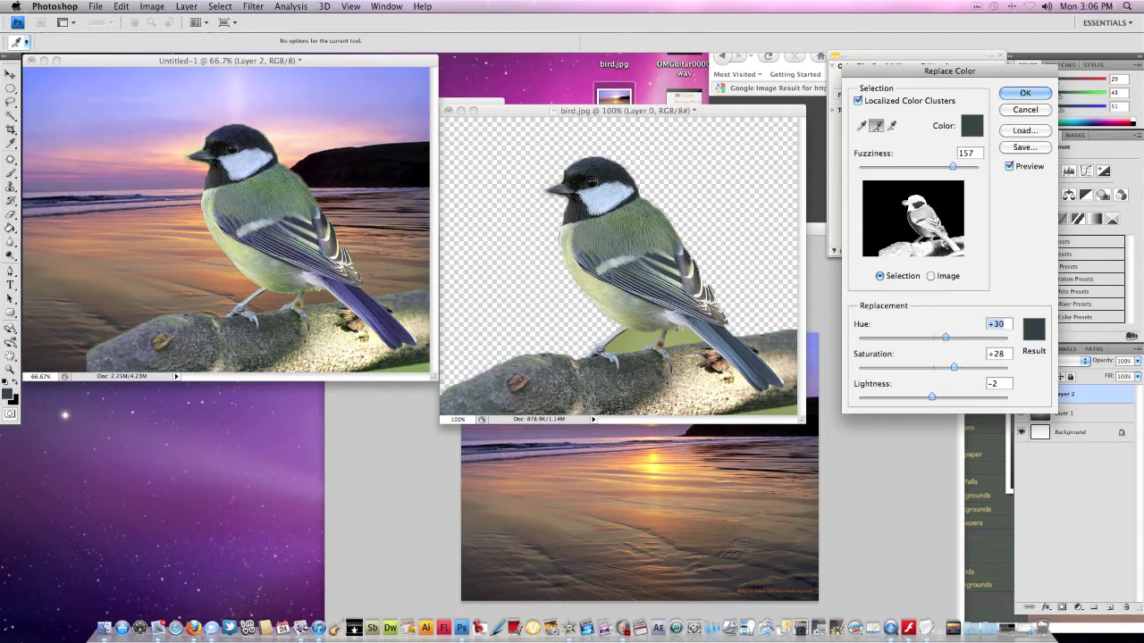
{"action": "key", "text": "shift+Up"}
{"action": "key", "text": "shift+Up"}
{"action": "key", "text": "shift+Up"}
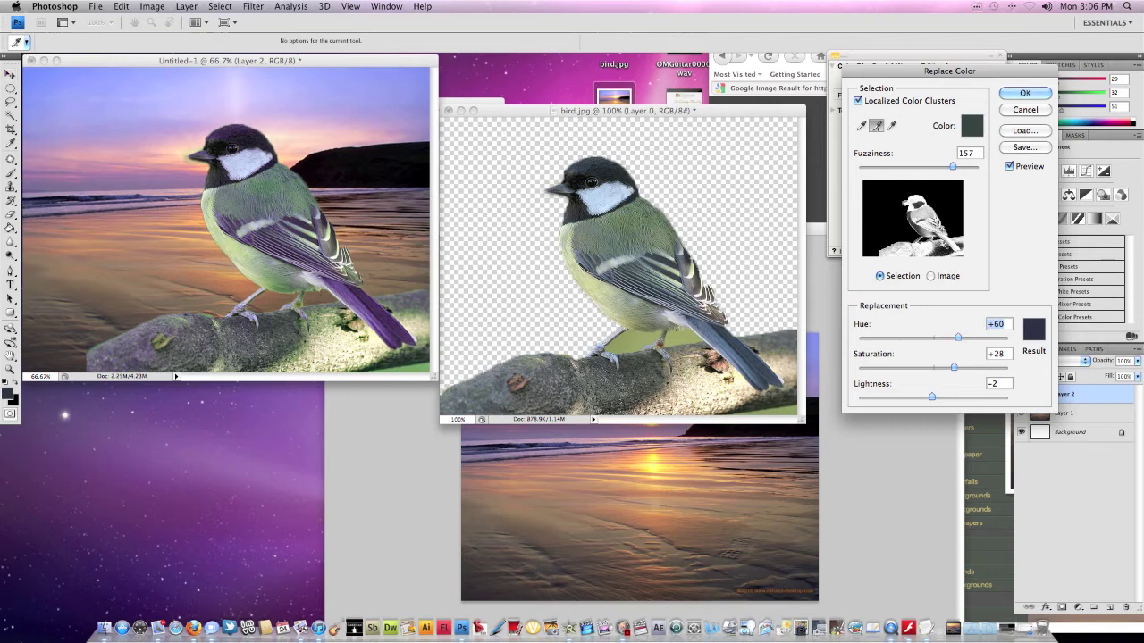
{"action": "key", "text": "Return"}
Duplicate Layer 2 and open the artistic Cutout filter on the copy
{"action": "key", "text": "z"}
{"action": "left_click_drag", "start_coordinate": [1072, 395], "coordinate": [1110, 608]}
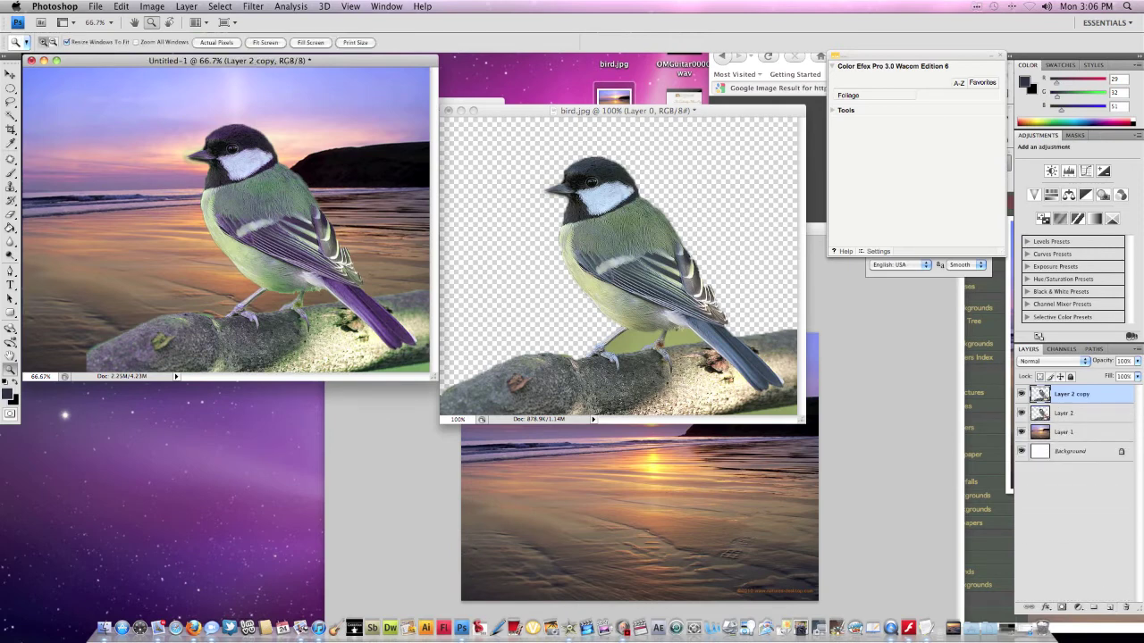
{"action": "left_click", "coordinate": [252, 6]}
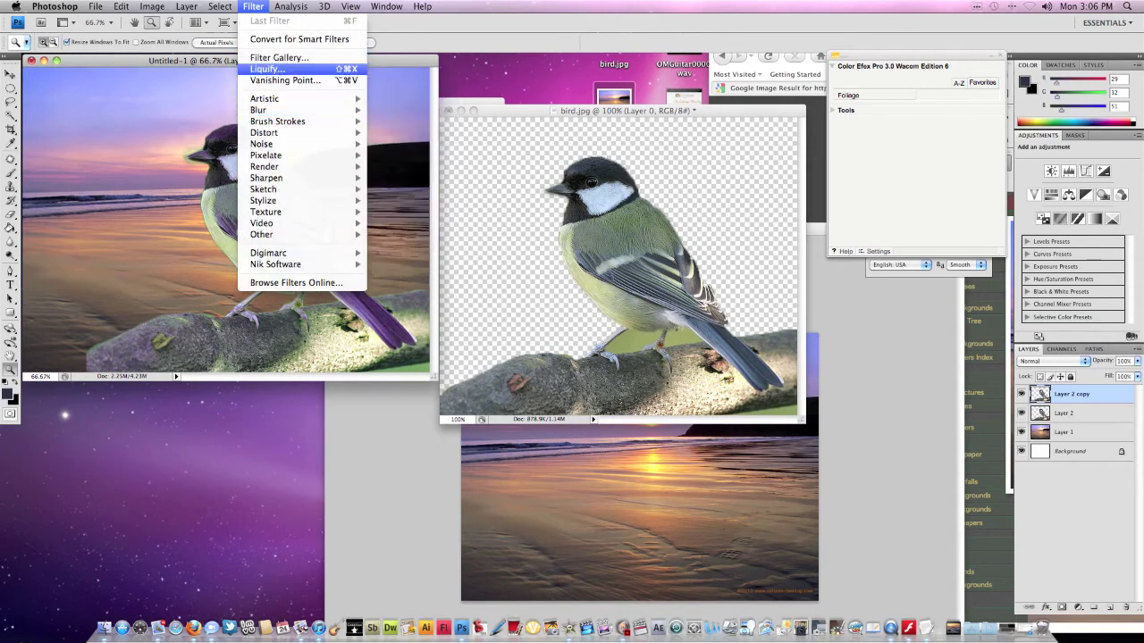
{"action": "mouse_move", "coordinate": [268, 98]}
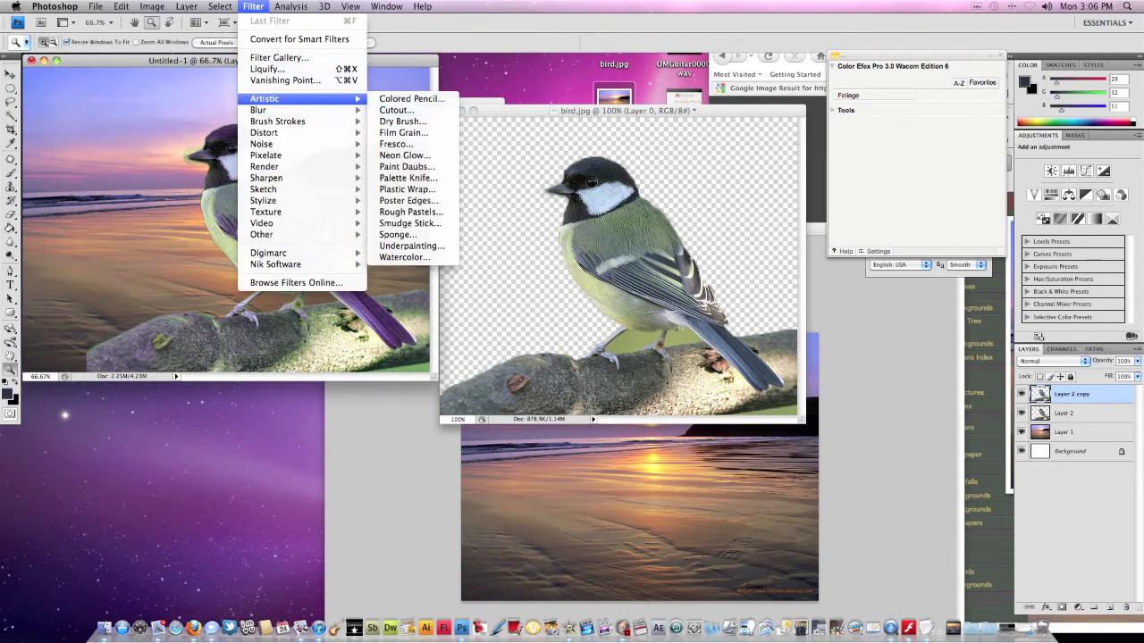
{"action": "left_click", "coordinate": [400, 120]}
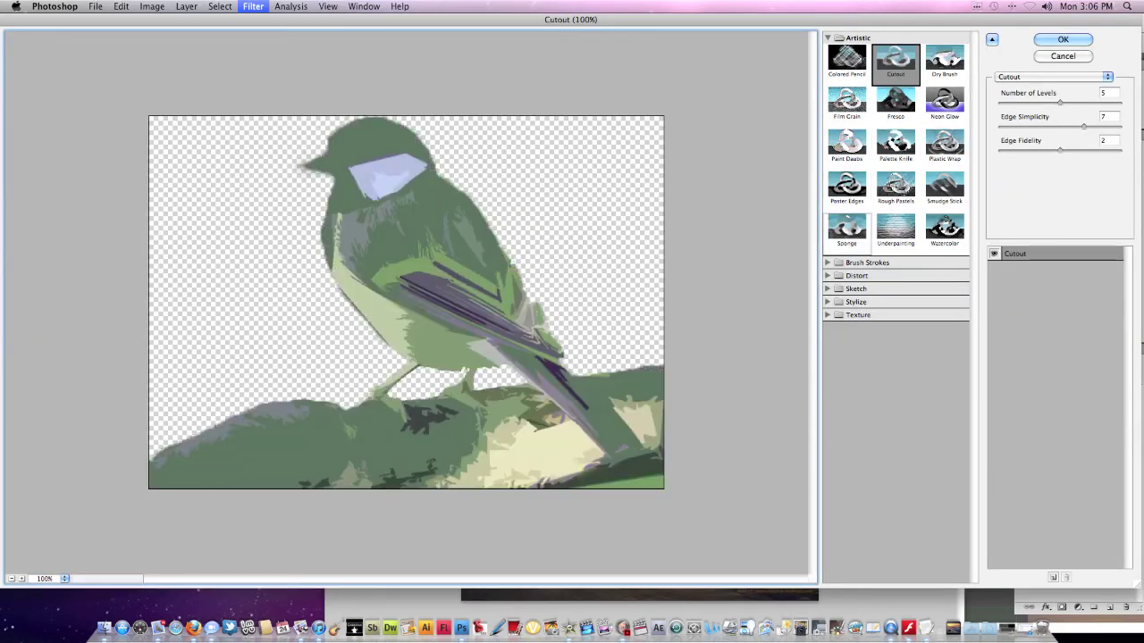
Preview the Neon Glow, Plastic Wrap, Smudge Stick, Rough Pastels and Sponge filters on the bird copy
{"action": "left_click", "coordinate": [944, 104]}
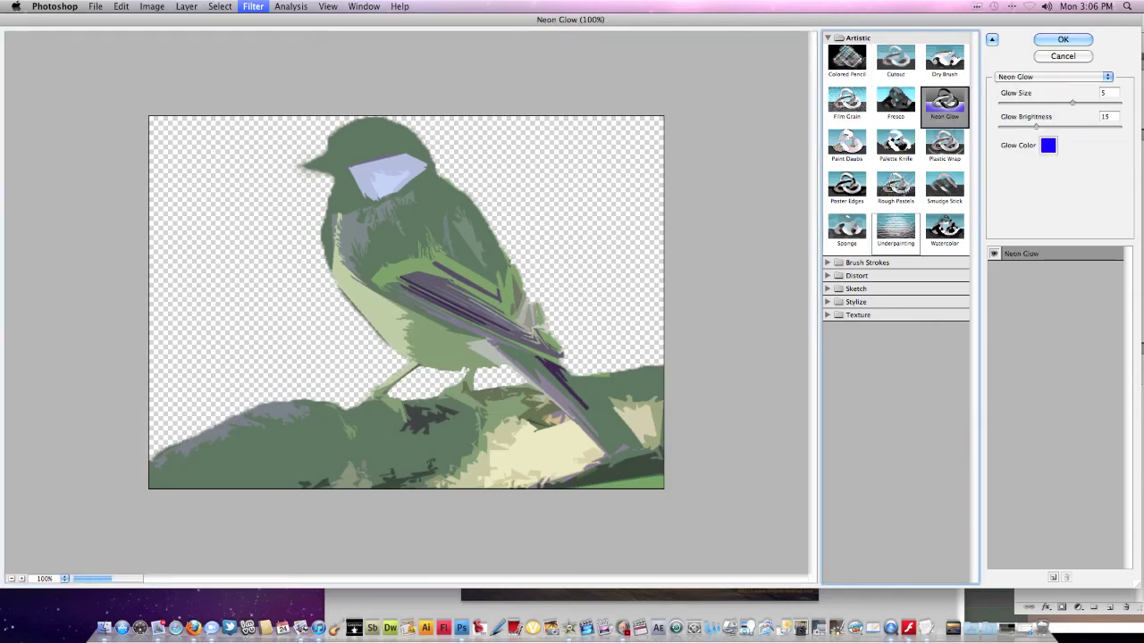
{"action": "left_click", "coordinate": [945, 148]}
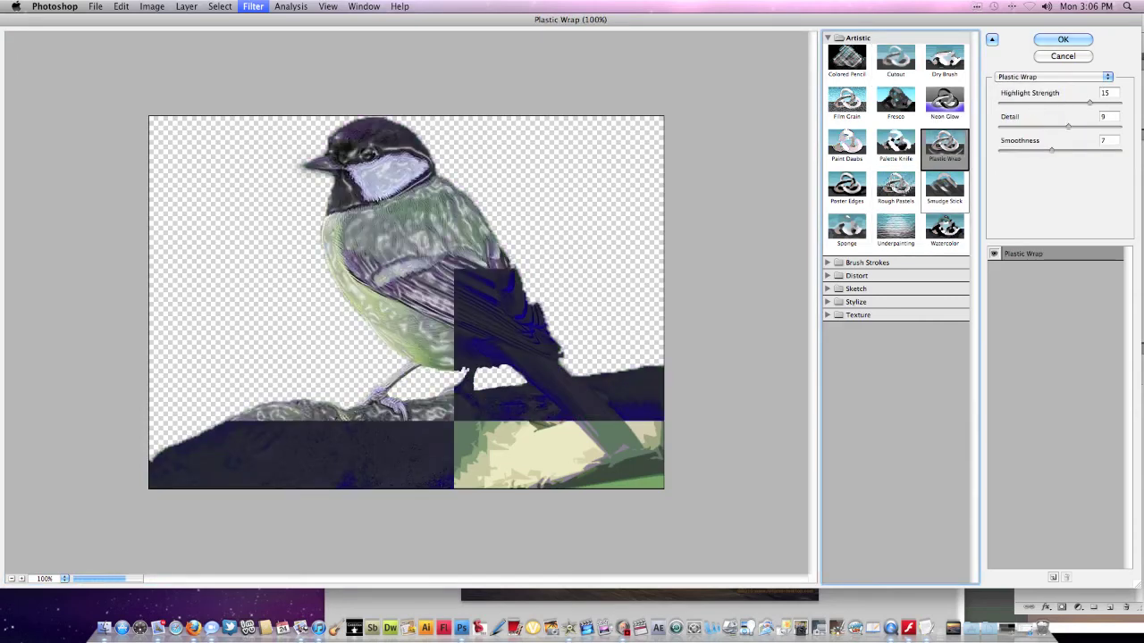
{"action": "left_click", "coordinate": [944, 185]}
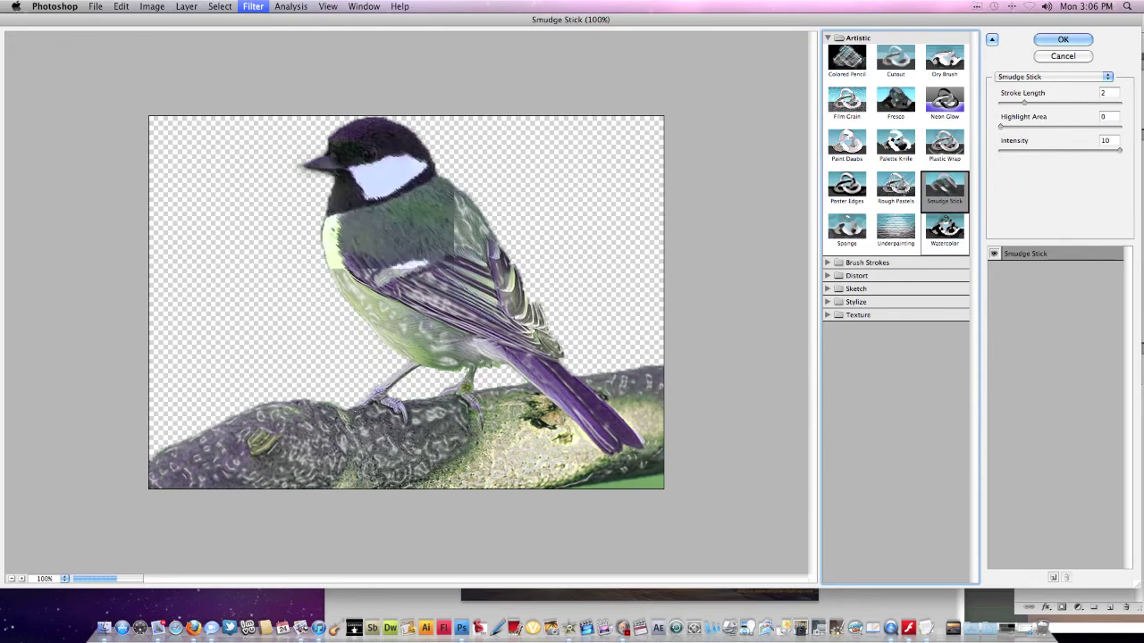
{"action": "left_click", "coordinate": [902, 188]}
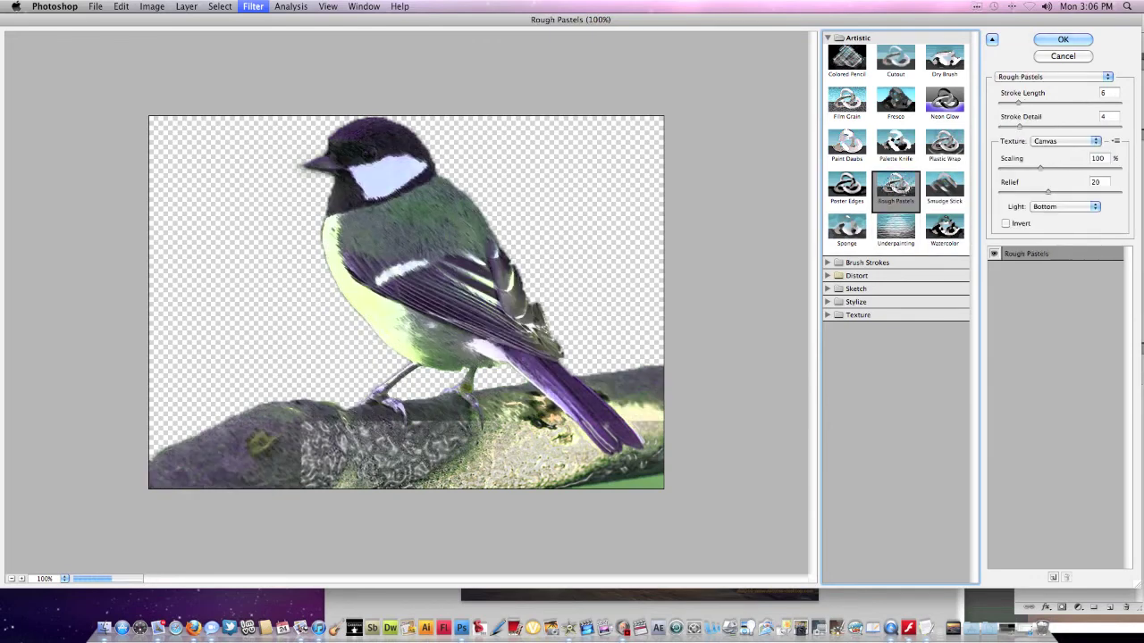
{"action": "left_click", "coordinate": [847, 230]}
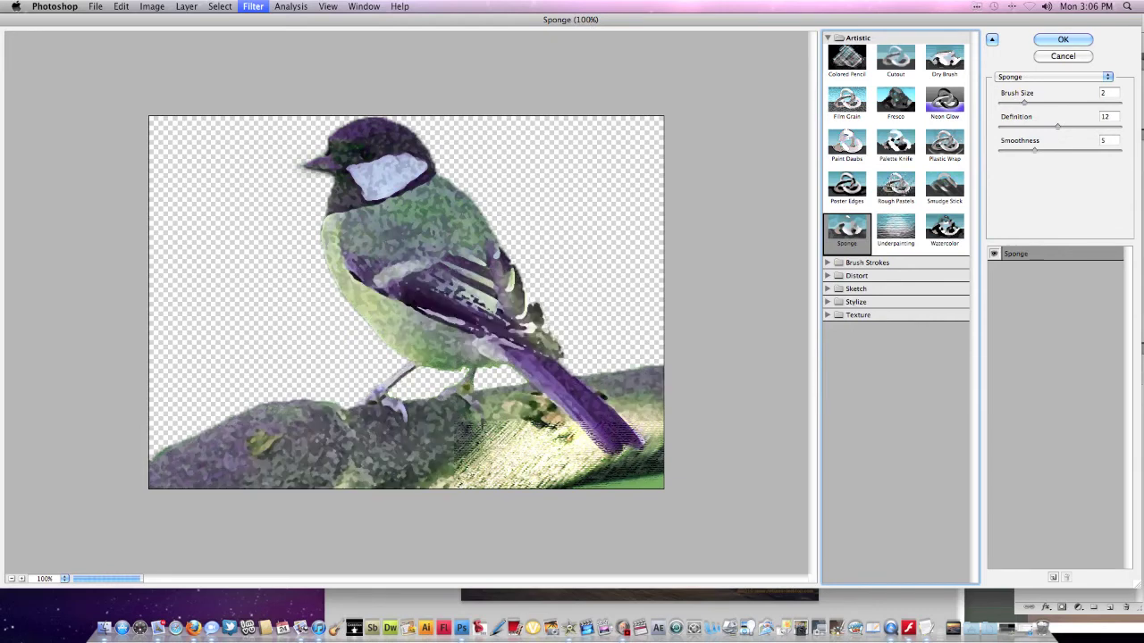
Preview Ink Outlines, then apply the Dark Strokes filter with balance 5, black intensity 6 and white intensity 2 to the bird copy
{"action": "left_click", "coordinate": [828, 263]}
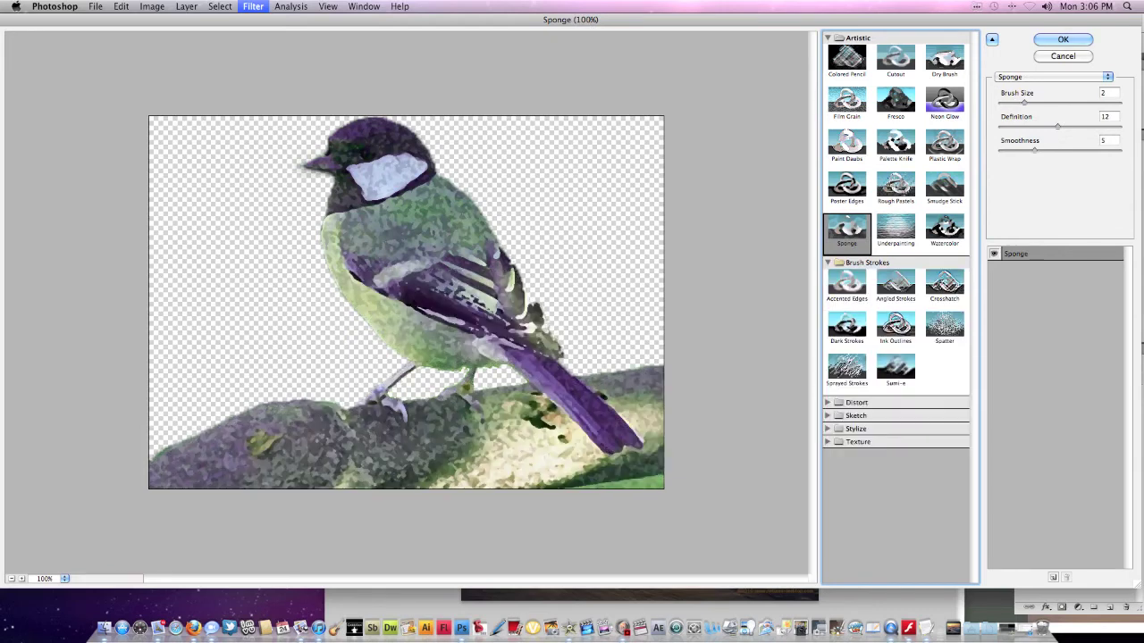
{"action": "left_click", "coordinate": [896, 327]}
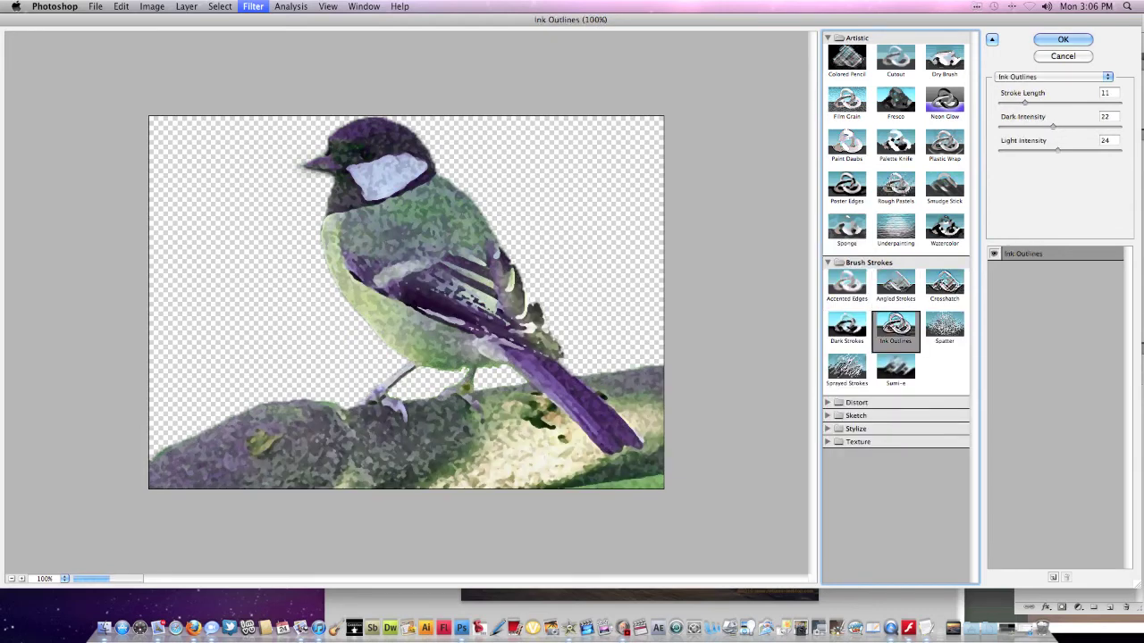
{"action": "left_click", "coordinate": [846, 328]}
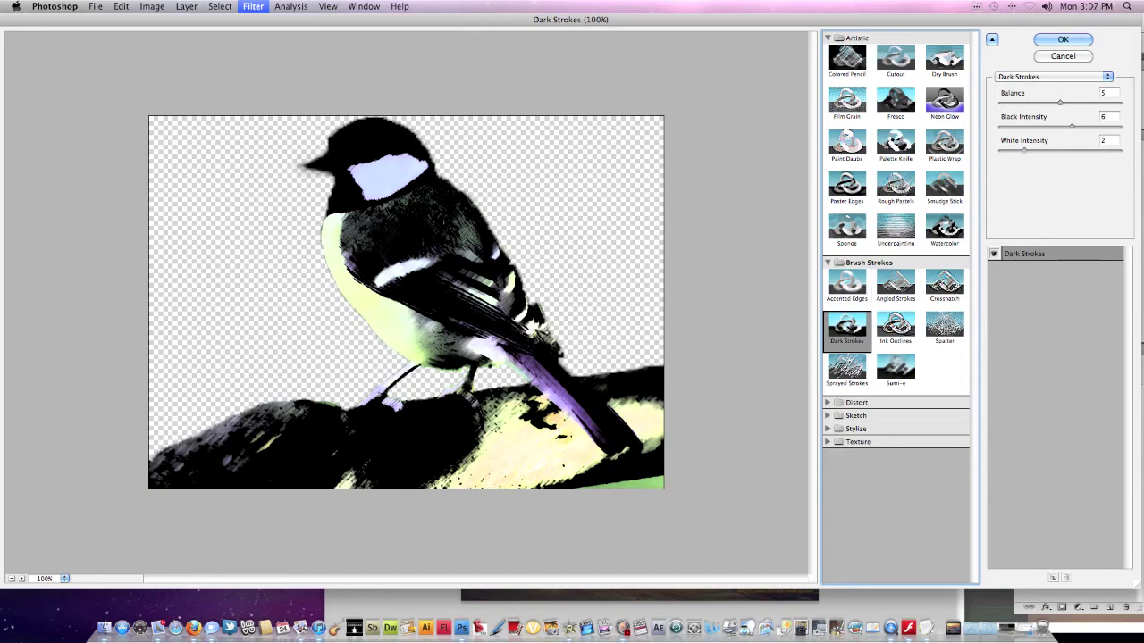
{"action": "key", "text": "Return"}
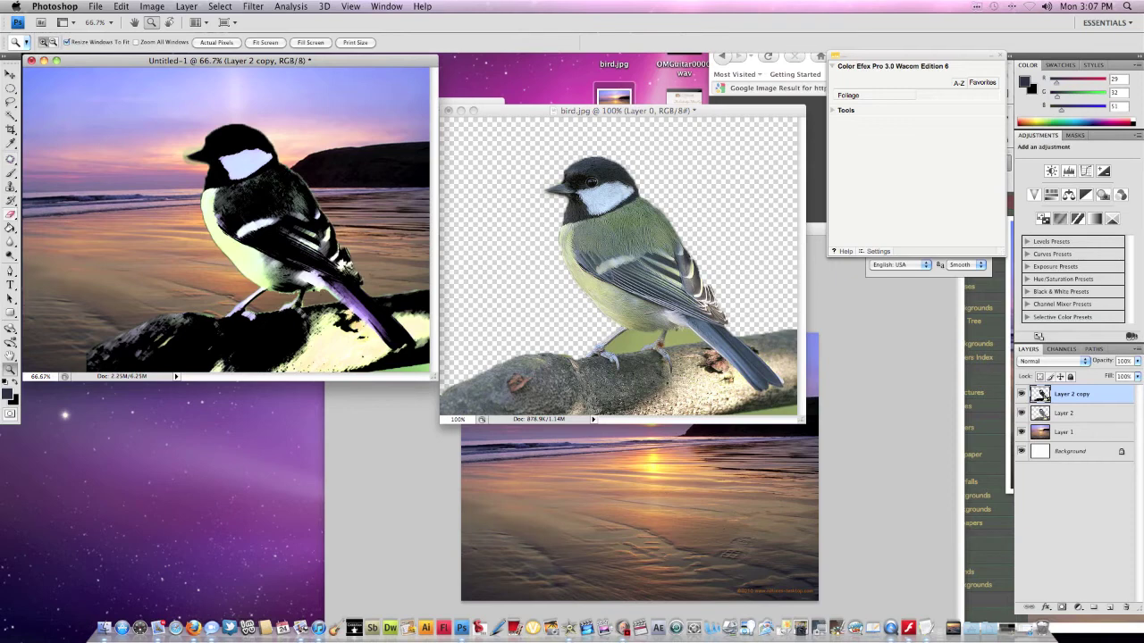
Erase the filtered copy over the bird's head, back and wing with a soft 100 px eraser at 55% opacity
{"action": "left_click", "coordinate": [11, 214]}
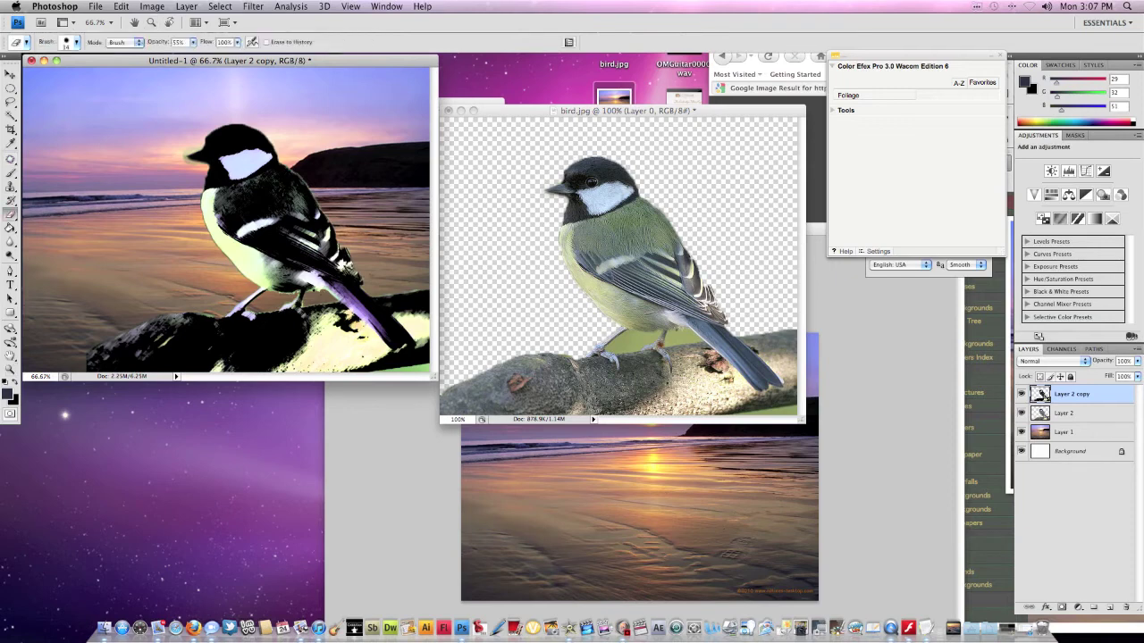
{"action": "left_click", "coordinate": [76, 42]}
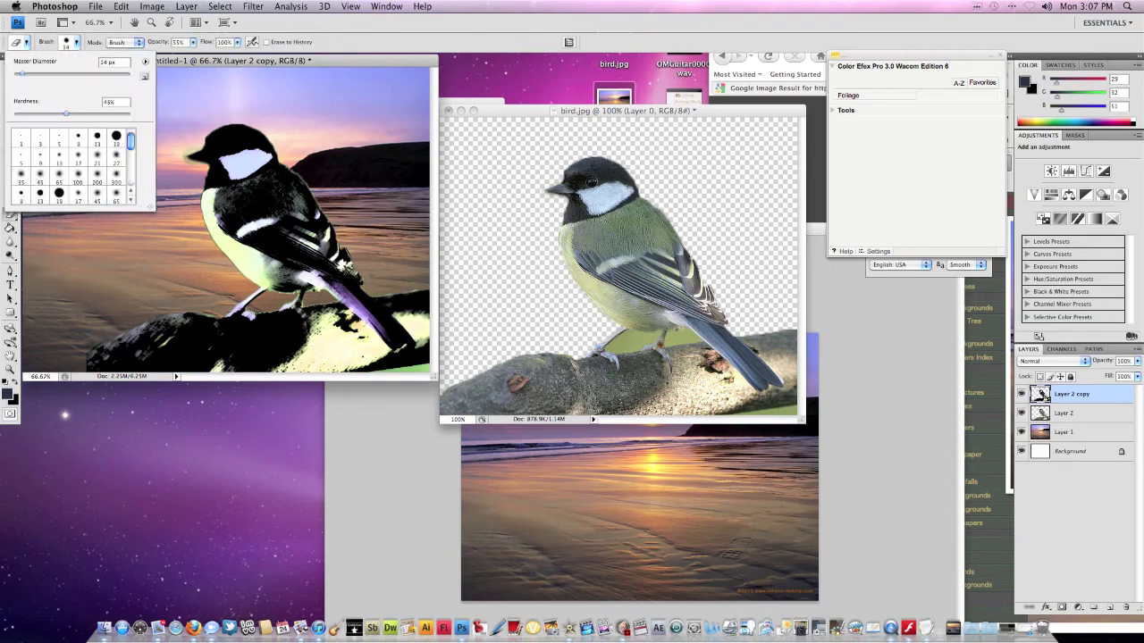
{"action": "left_click_drag", "start_coordinate": [54, 74], "coordinate": [50, 74]}
{"action": "left_click_drag", "start_coordinate": [70, 74], "coordinate": [71, 74]}
{"action": "left_click_drag", "start_coordinate": [66, 113], "coordinate": [13, 113]}
{"action": "key", "text": "Return"}
{"action": "mouse_move", "coordinate": [246, 147]}
{"action": "left_mouse_down"}
{"action": "mouse_move", "coordinate": [219, 144]}
{"action": "mouse_move", "coordinate": [218, 173]}
{"action": "mouse_move", "coordinate": [241, 211]}
{"action": "mouse_move", "coordinate": [279, 196]}
{"action": "mouse_move", "coordinate": [274, 177]}
{"action": "mouse_move", "coordinate": [259, 180]}
{"action": "mouse_move", "coordinate": [246, 230]}
{"action": "mouse_move", "coordinate": [291, 272]}
{"action": "left_mouse_up"}
{"action": "mouse_move", "coordinate": [278, 216]}
{"action": "left_mouse_down"}
{"action": "mouse_move", "coordinate": [323, 253]}
{"action": "mouse_move", "coordinate": [288, 229]}
{"action": "left_mouse_up"}
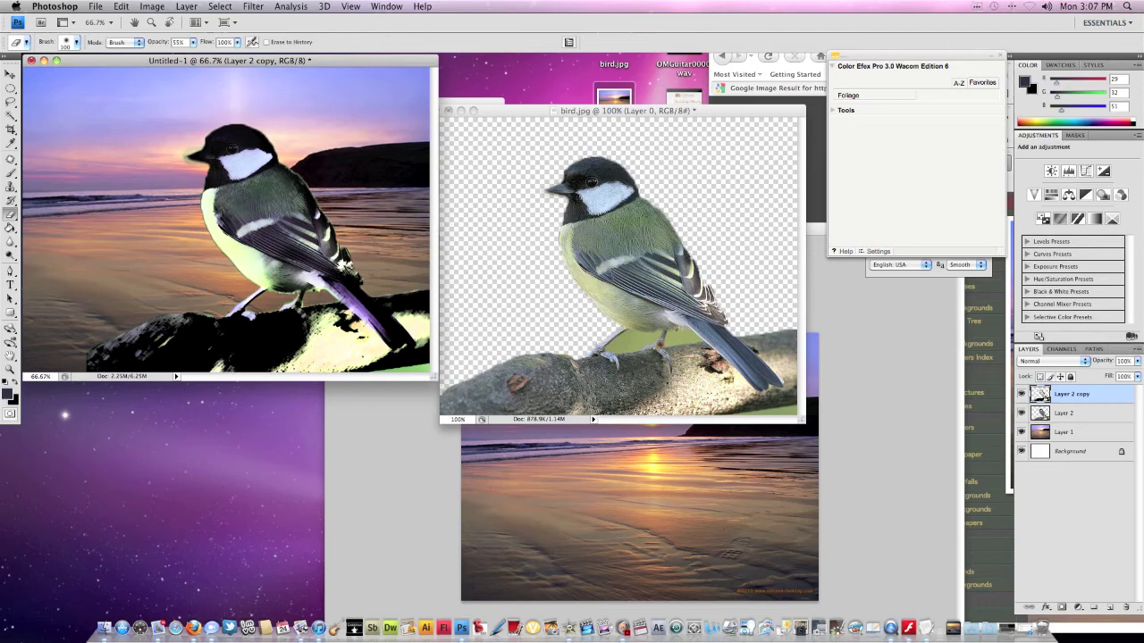
Select Layer 2 copy, Layer 2 and Layer 1 together, and switch Layer 1's visibility off and back on
{"action": "left_click", "coordinate": [1065, 432], "text": "shift"}
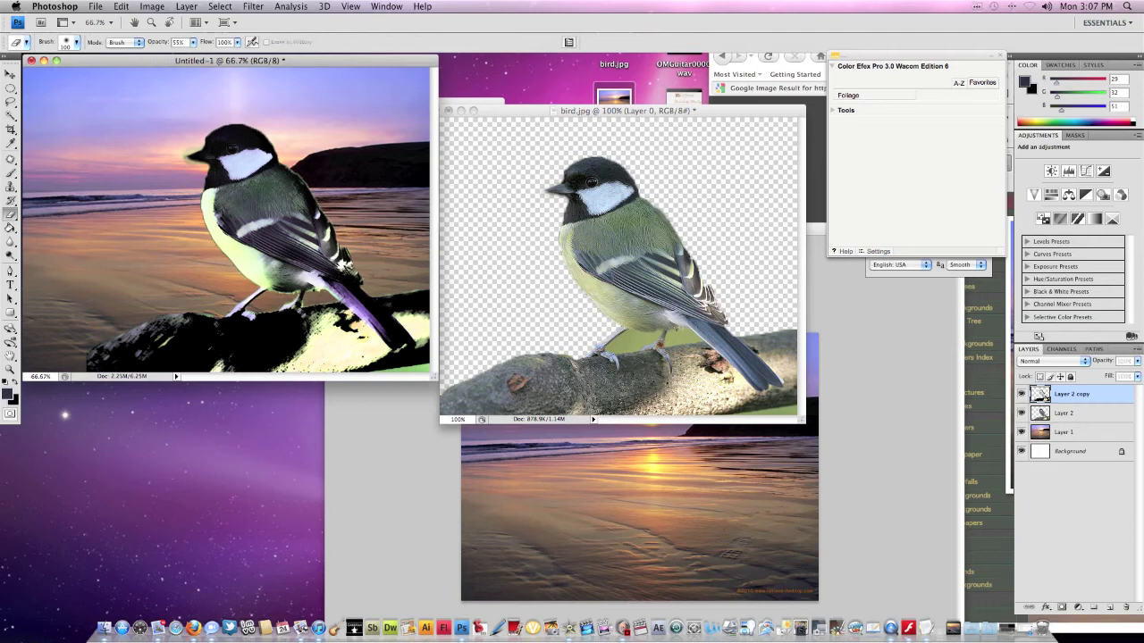
{"action": "right_click", "coordinate": [1041, 395]}
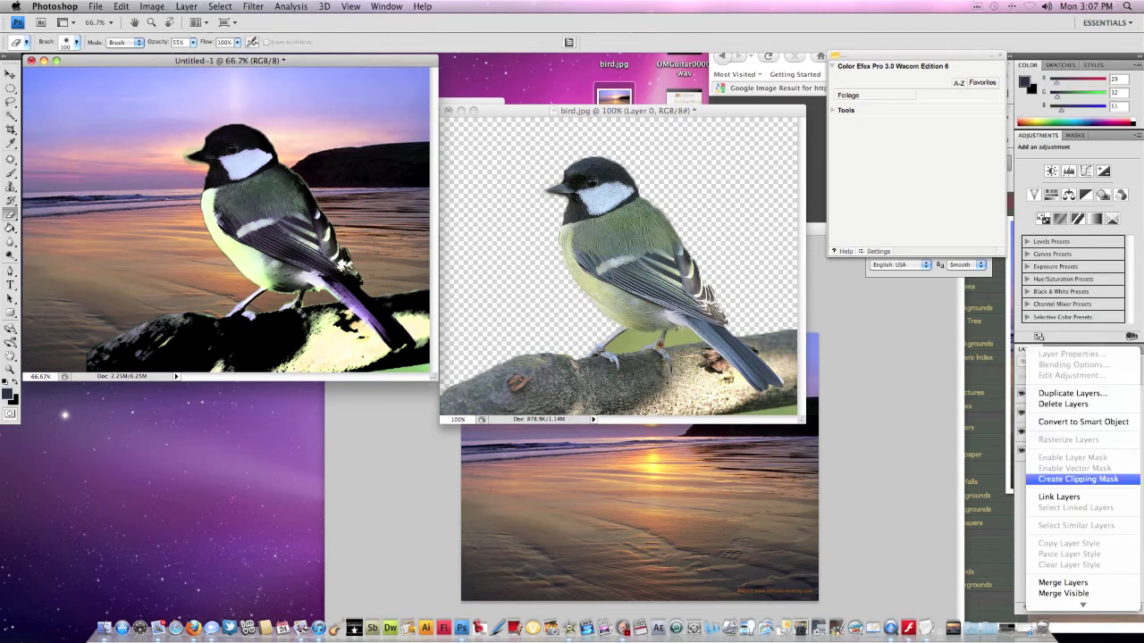
{"action": "mouse_move", "coordinate": [1082, 605]}
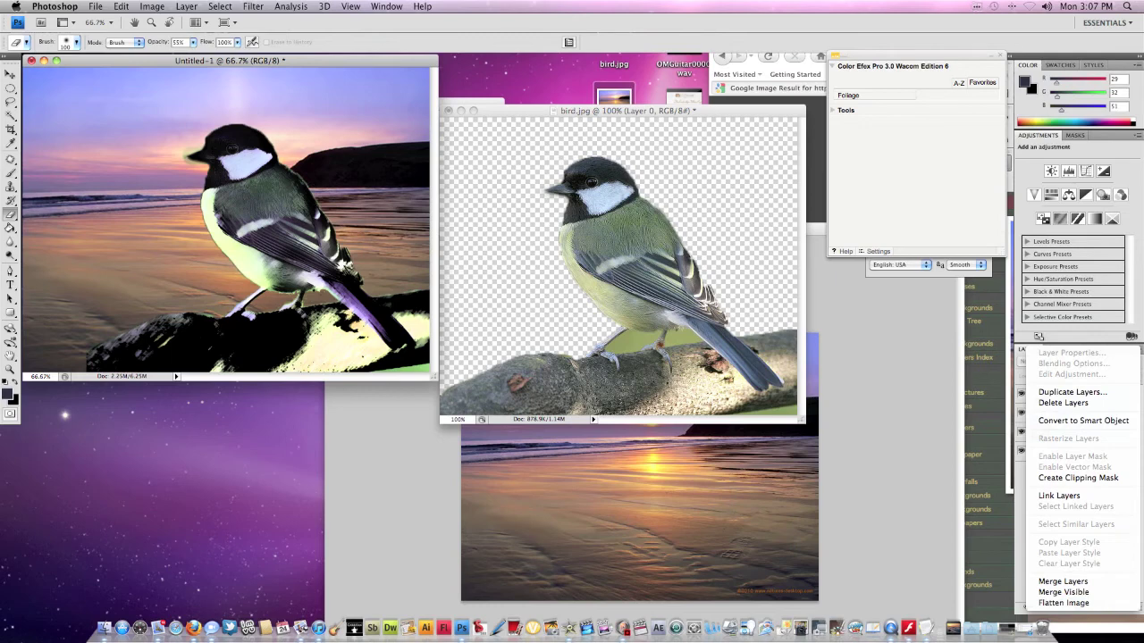
{"action": "key", "text": "Escape"}
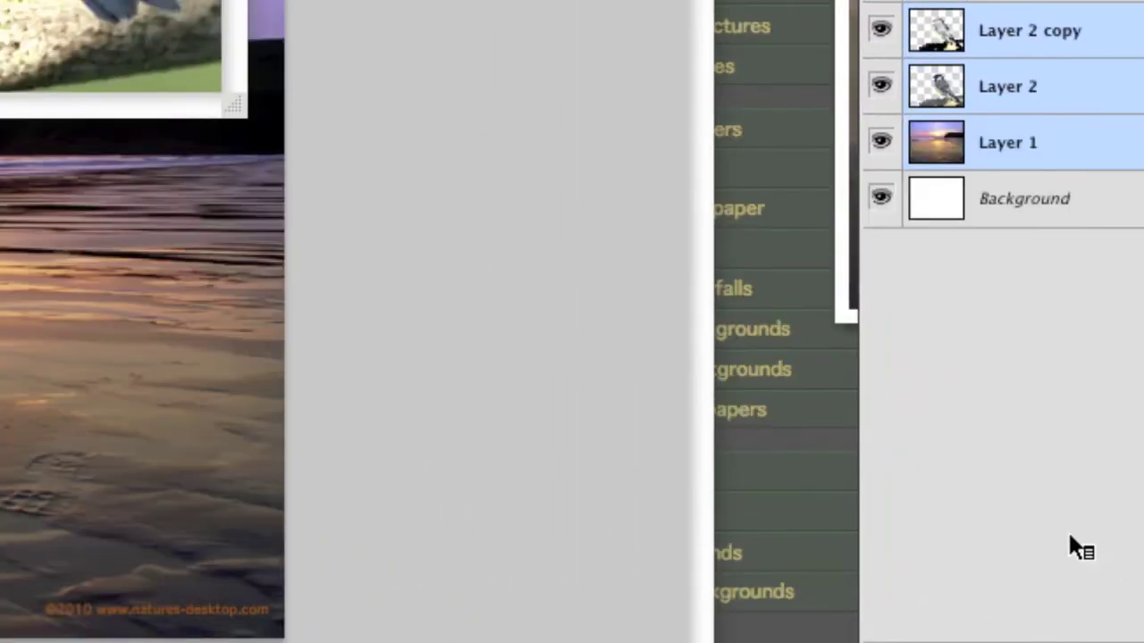
{"action": "left_click", "coordinate": [822, 69]}
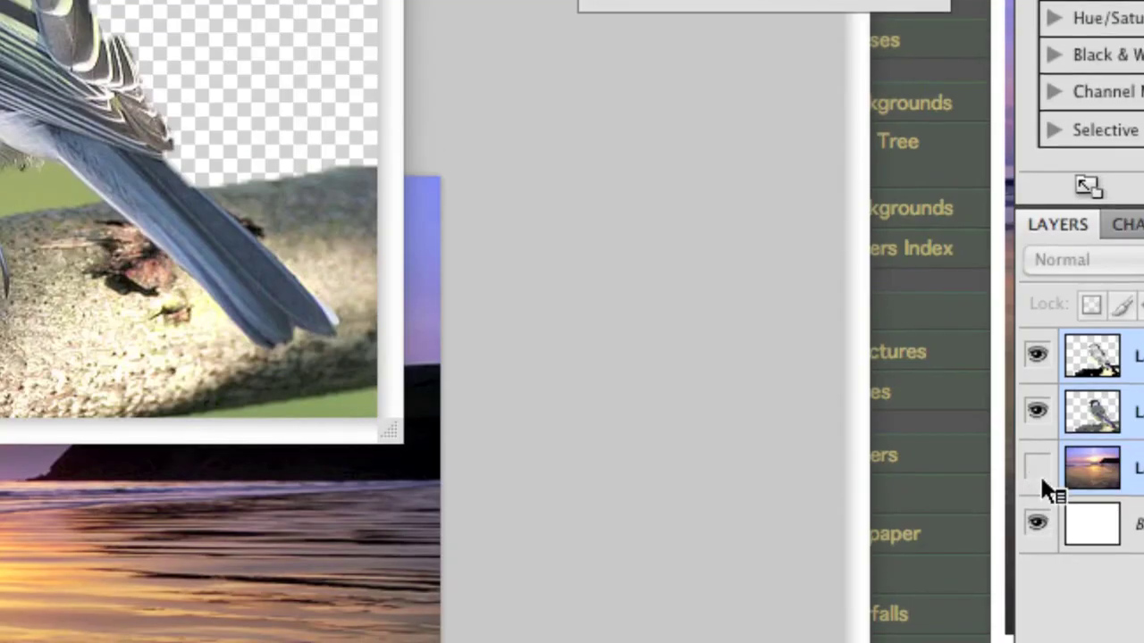
{"action": "left_click", "coordinate": [1039, 471]}
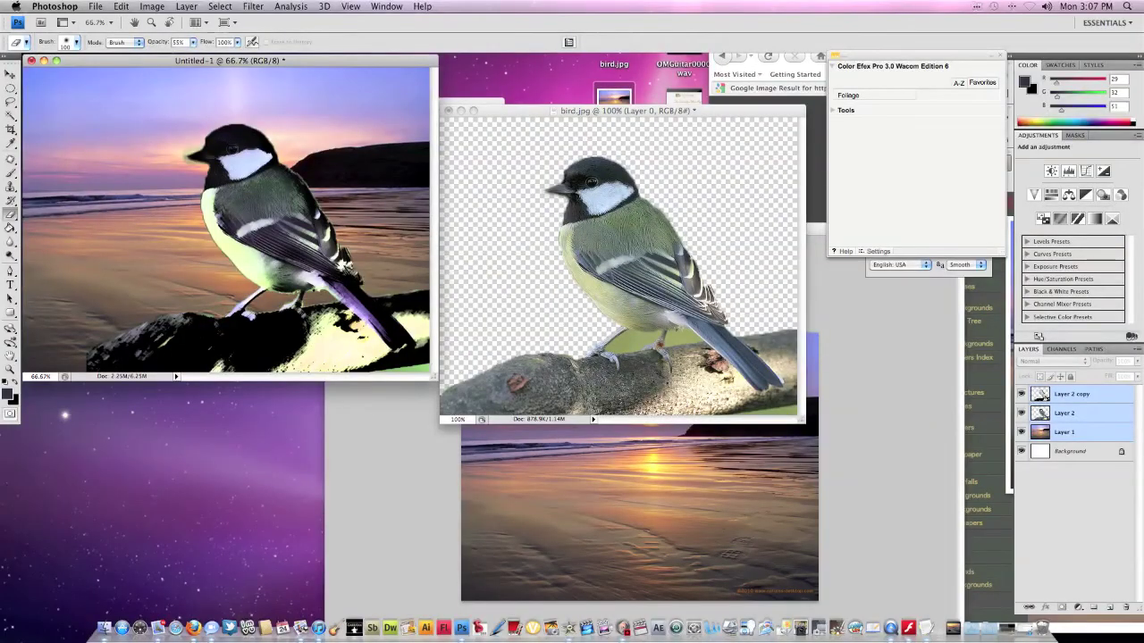
Create a new layer group, move Layer 2 copy, Layer 2 and Layer 1 into it, and collapse the group
{"action": "left_click", "coordinate": [1093, 608]}
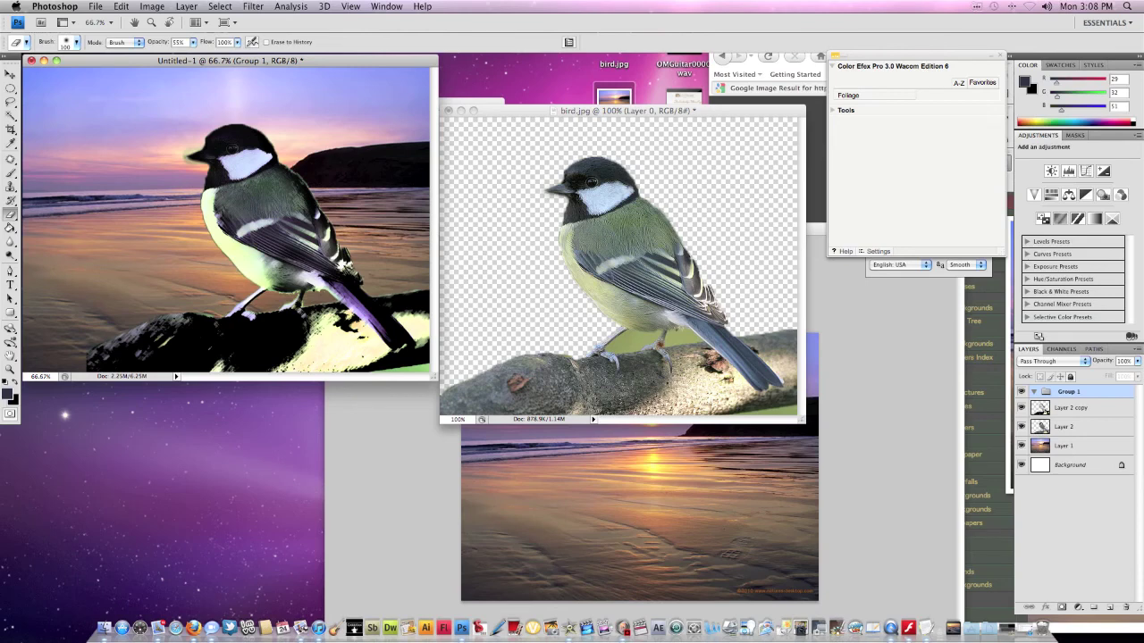
{"action": "left_click", "coordinate": [1072, 408]}
{"action": "left_click", "coordinate": [1072, 446], "text": "shift"}
{"action": "left_click_drag", "start_coordinate": [1072, 409], "coordinate": [1068, 391]}
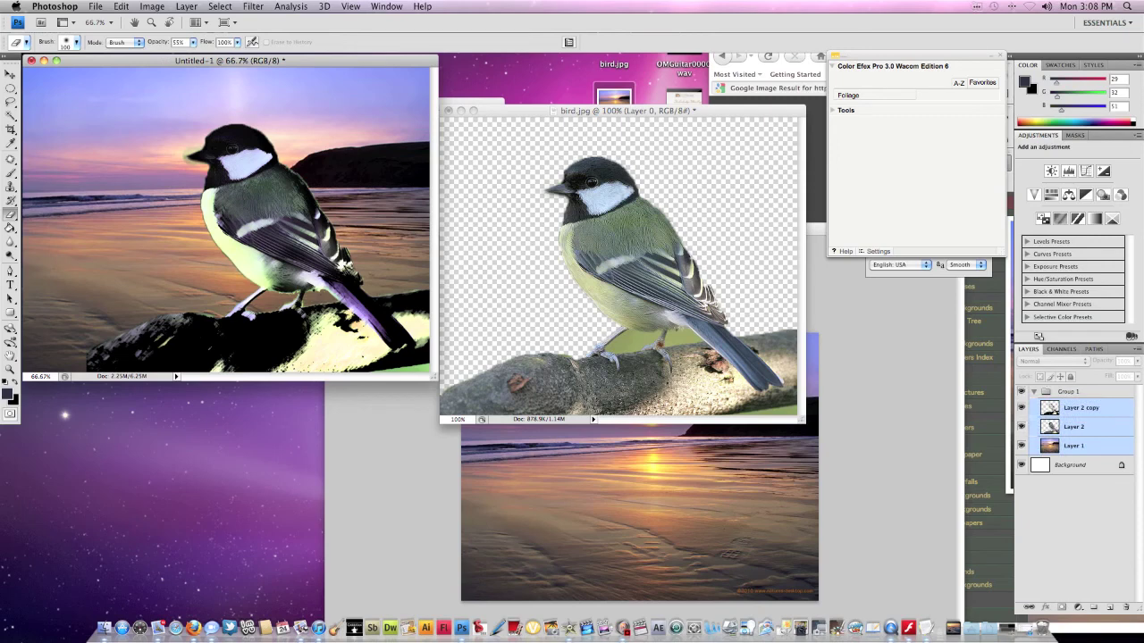
{"action": "left_click", "coordinate": [1067, 391]}
{"action": "left_click", "coordinate": [1034, 391]}
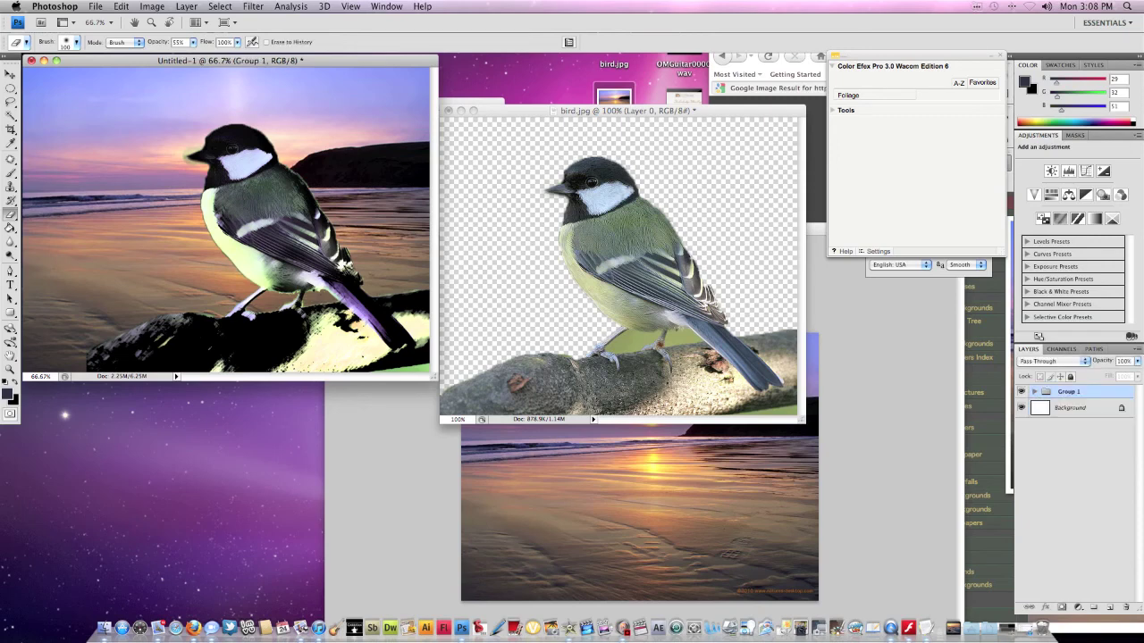
Expand the layer group and undo the grouping of the three layers
{"action": "left_click", "coordinate": [1034, 391]}
{"action": "key", "text": "alt+super+z"}
{"action": "key", "text": "alt+super+z"}
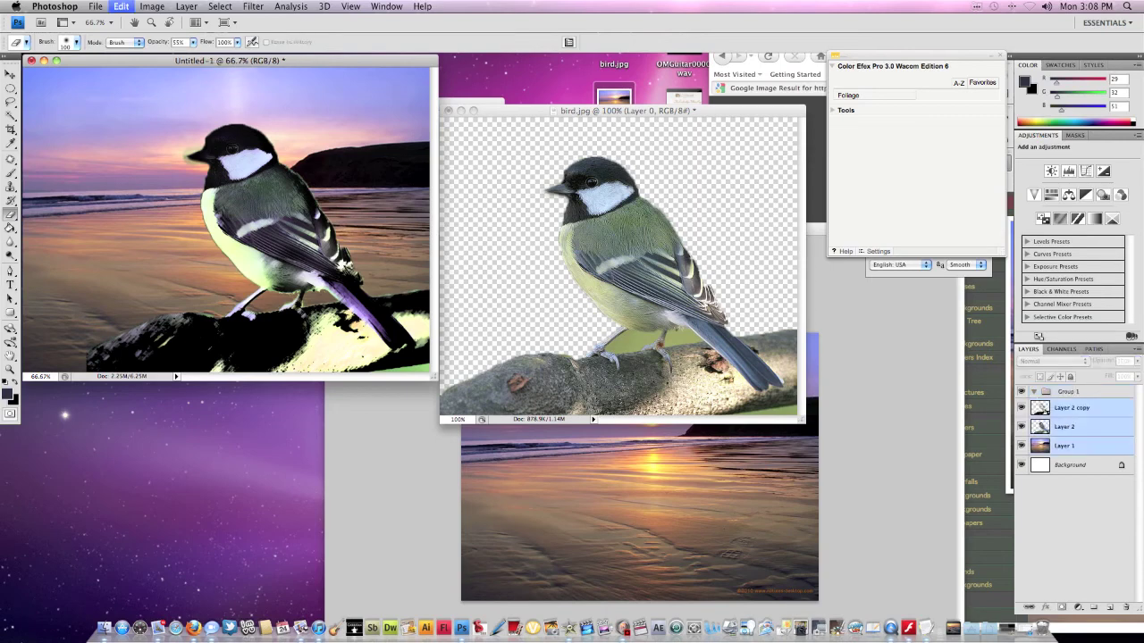
Deselect the layers and flatten the whole composite into a single background layer
{"action": "left_click", "coordinate": [1072, 519]}
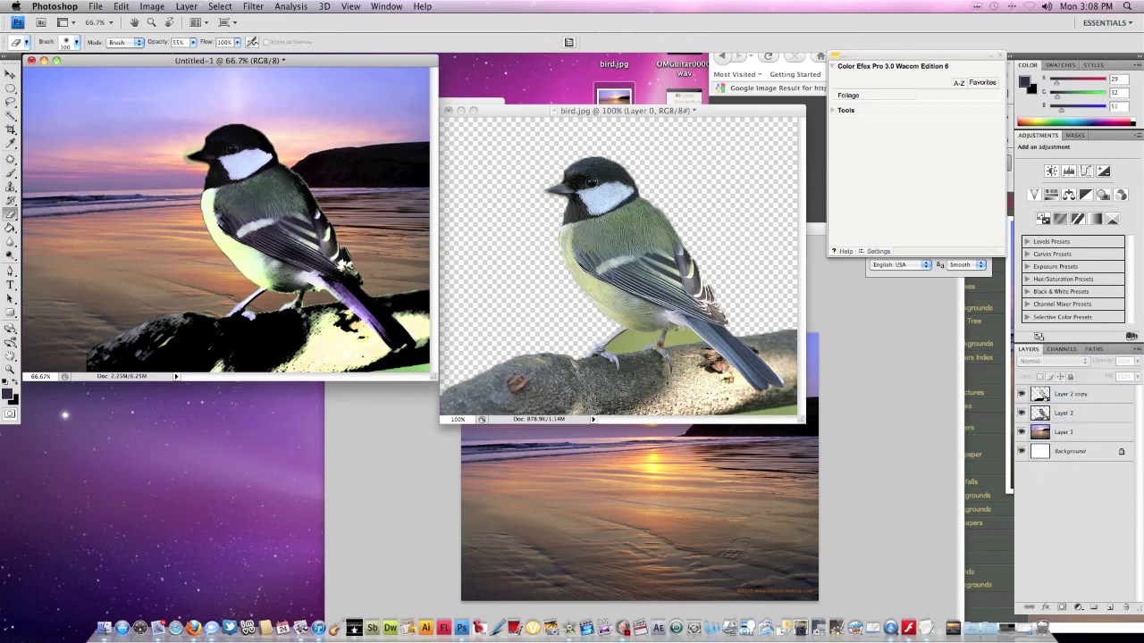
{"action": "left_click", "coordinate": [1138, 350]}
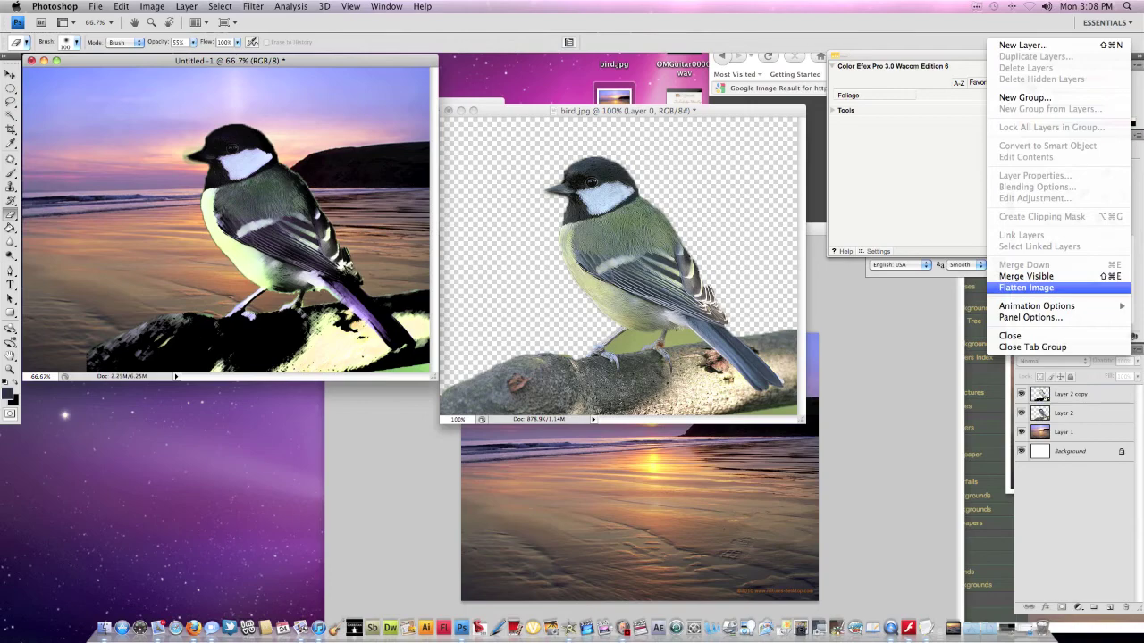
{"action": "left_click", "coordinate": [1027, 287]}
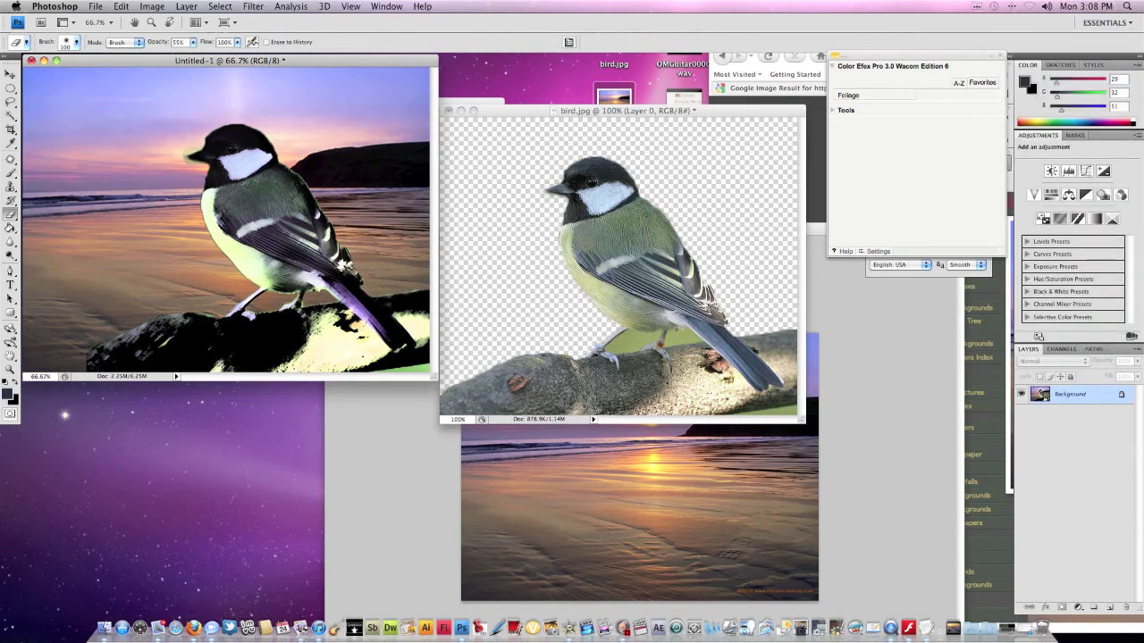
Apply an Exposure adjustment to the flattened image with exposure +1.33, offset -0.0306 and gamma correction 1.10
{"action": "left_click", "coordinate": [220, 7]}
{"action": "mouse_move", "coordinate": [253, 7]}
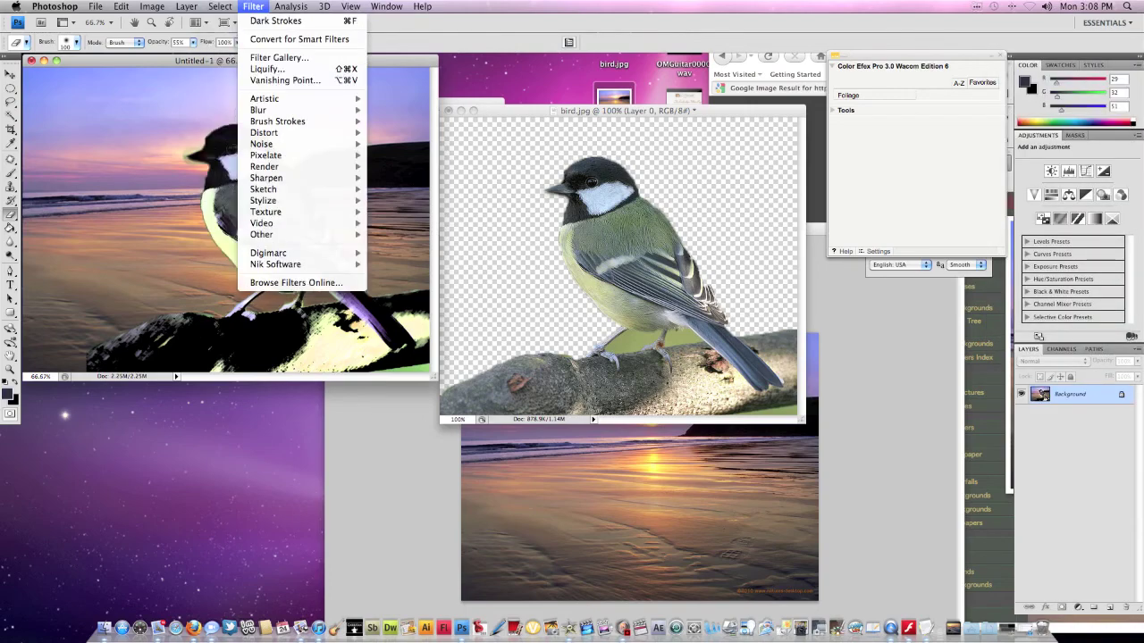
{"action": "mouse_move", "coordinate": [152, 6]}
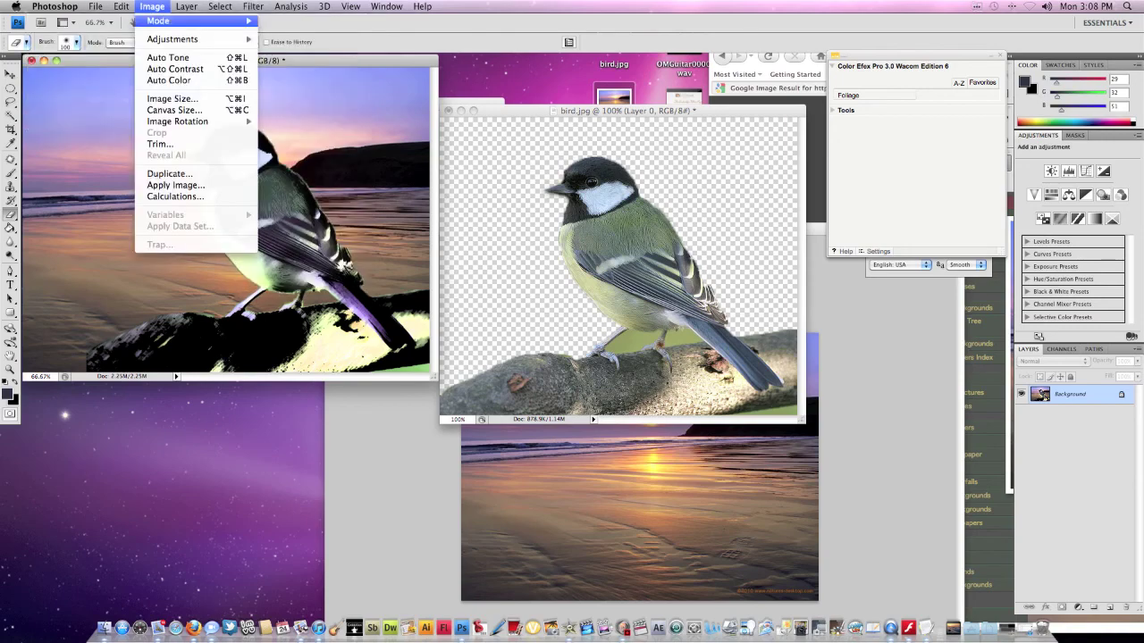
{"action": "mouse_move", "coordinate": [173, 39]}
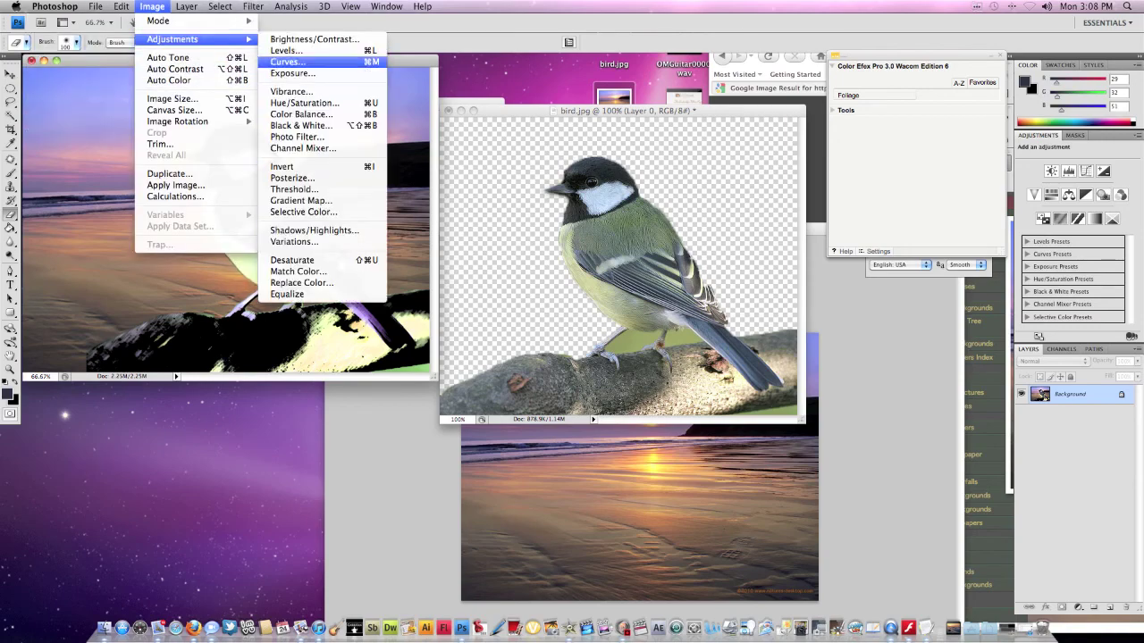
{"action": "left_click", "coordinate": [292, 74]}
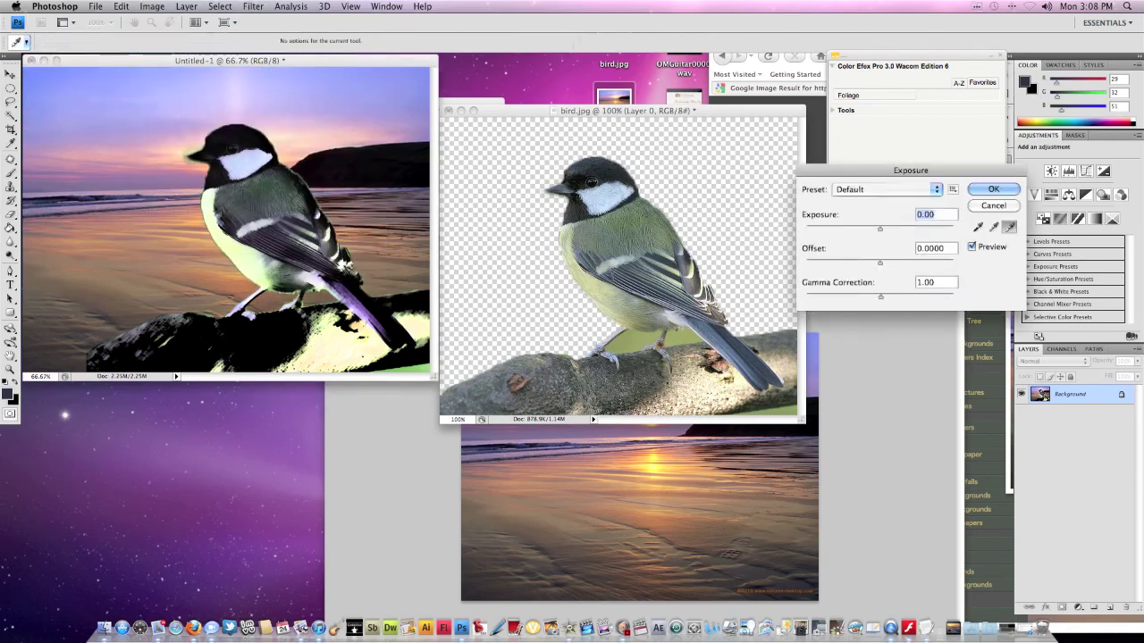
{"action": "mouse_move", "coordinate": [880, 229]}
{"action": "left_mouse_down"}
{"action": "mouse_move", "coordinate": [899, 229]}
{"action": "mouse_move", "coordinate": [868, 297]}
{"action": "mouse_move", "coordinate": [847, 297]}
{"action": "left_mouse_up"}
{"action": "key", "text": "shift+Down"}
{"action": "key", "text": "shift+Down"}
{"action": "key", "text": "shift+Down"}
{"action": "key", "text": "shift+Down"}
{"action": "key", "text": "shift+Down"}
{"action": "key", "text": "shift+Down"}
{"action": "key", "text": "shift+Down"}
{"action": "key", "text": "shift+Down"}
{"action": "key", "text": "shift+Down"}
{"action": "key", "text": "shift+Down"}
{"action": "key", "text": "shift+Down"}
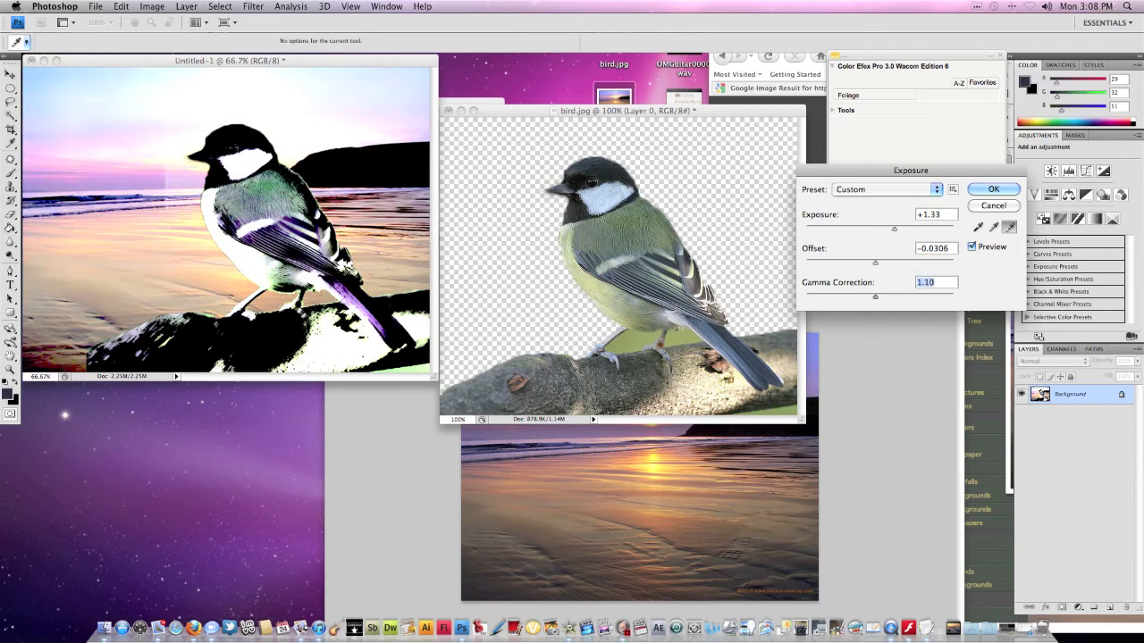
{"action": "key", "text": "Return"}
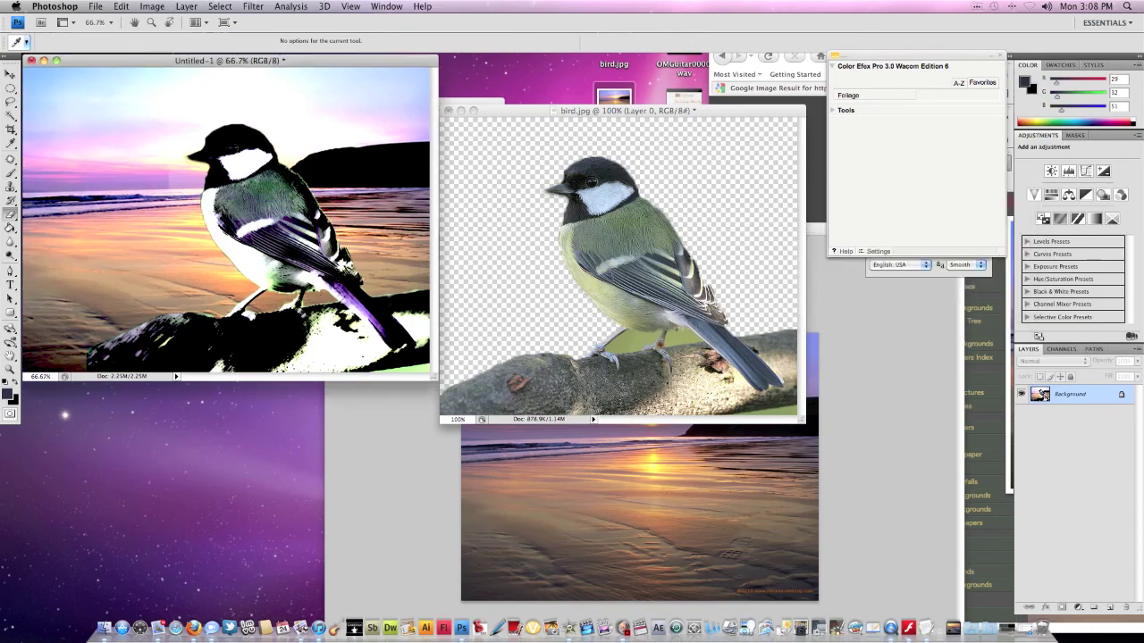
Undo the exposure adjustment and look over the available image adjustments
{"action": "key", "text": "e"}
{"action": "left_click", "coordinate": [152, 6]}
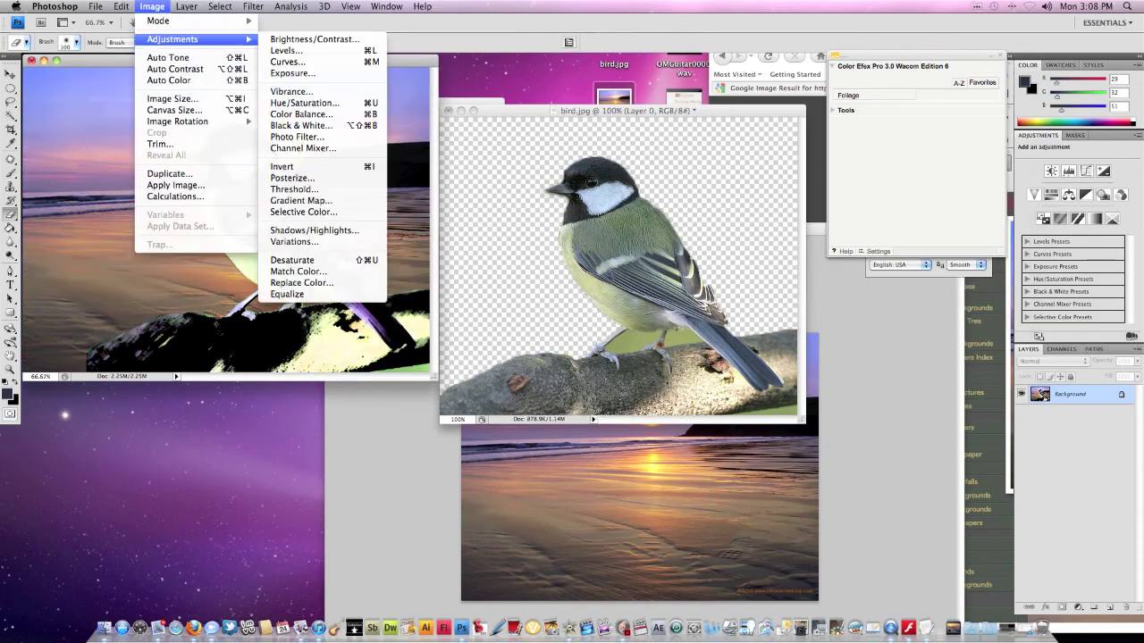
{"action": "left_click", "coordinate": [151, 6]}
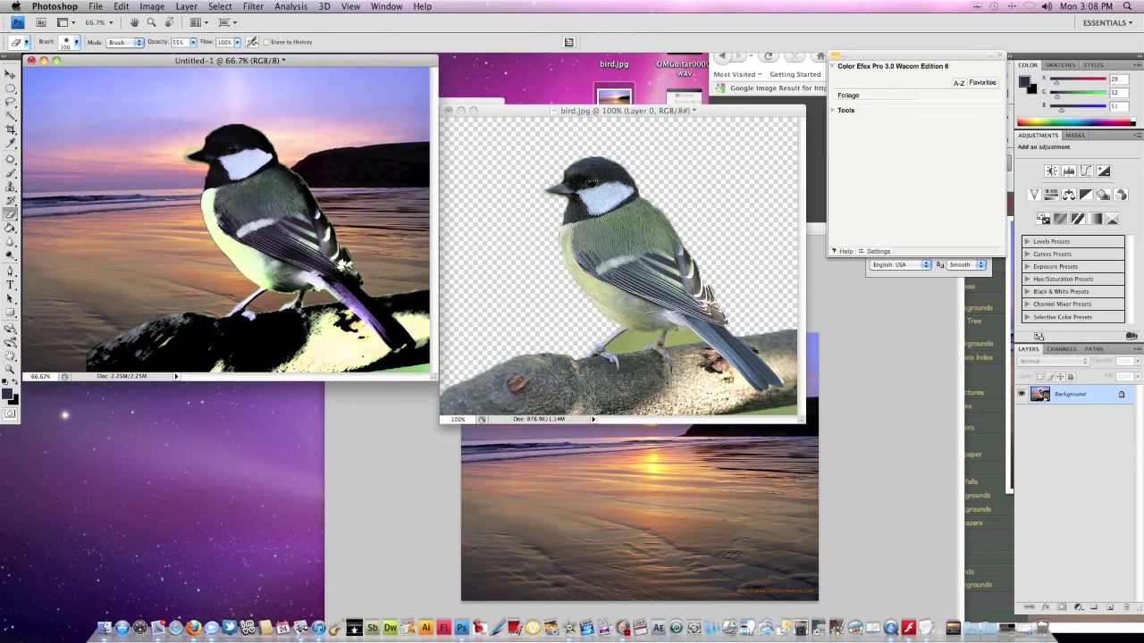
Try to nudge the flattened background layer down with the Move tool
{"action": "key", "text": "v"}
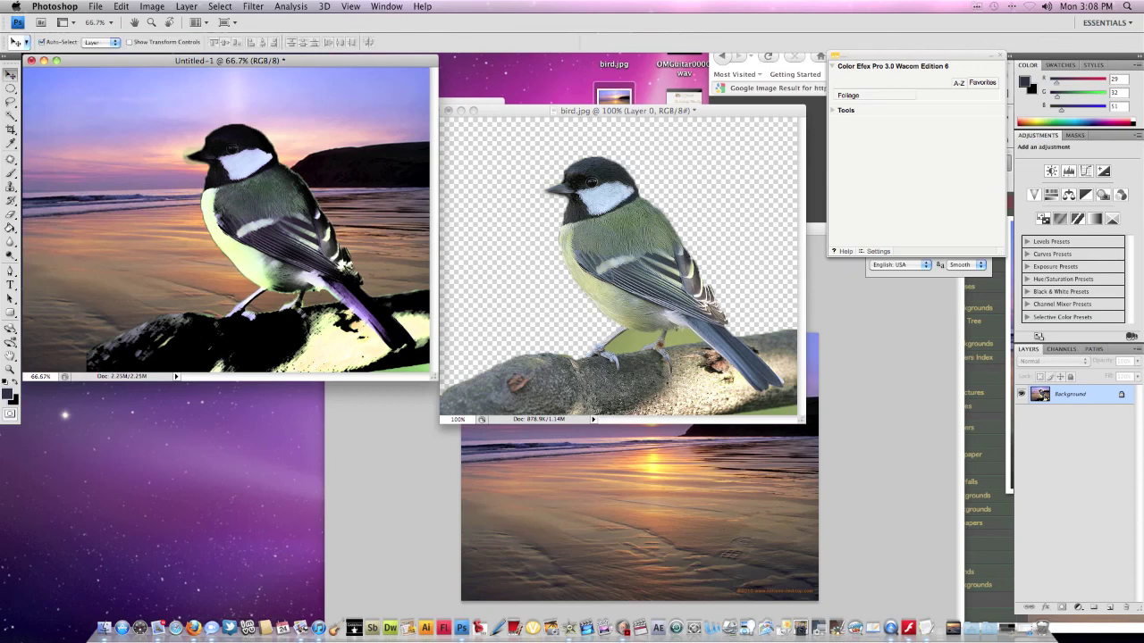
{"action": "key", "text": "Down"}
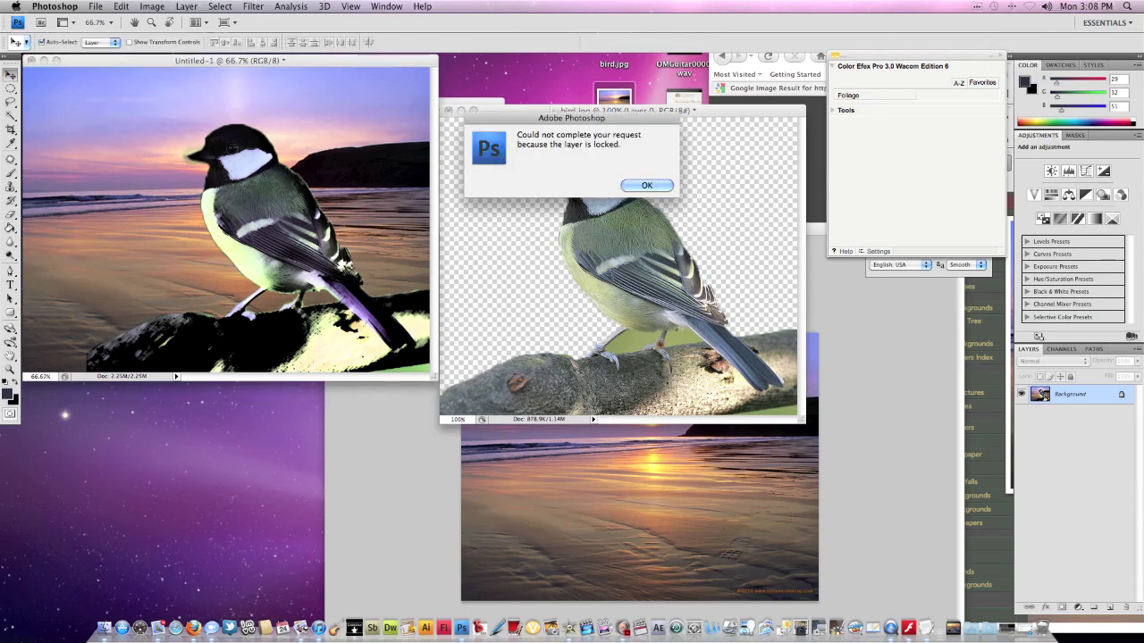
{"action": "key", "text": "Return"}
Undo the flattening, and move Layer 2 copy and Layer 2 together slightly down over the beach
{"action": "key", "text": "super+z"}
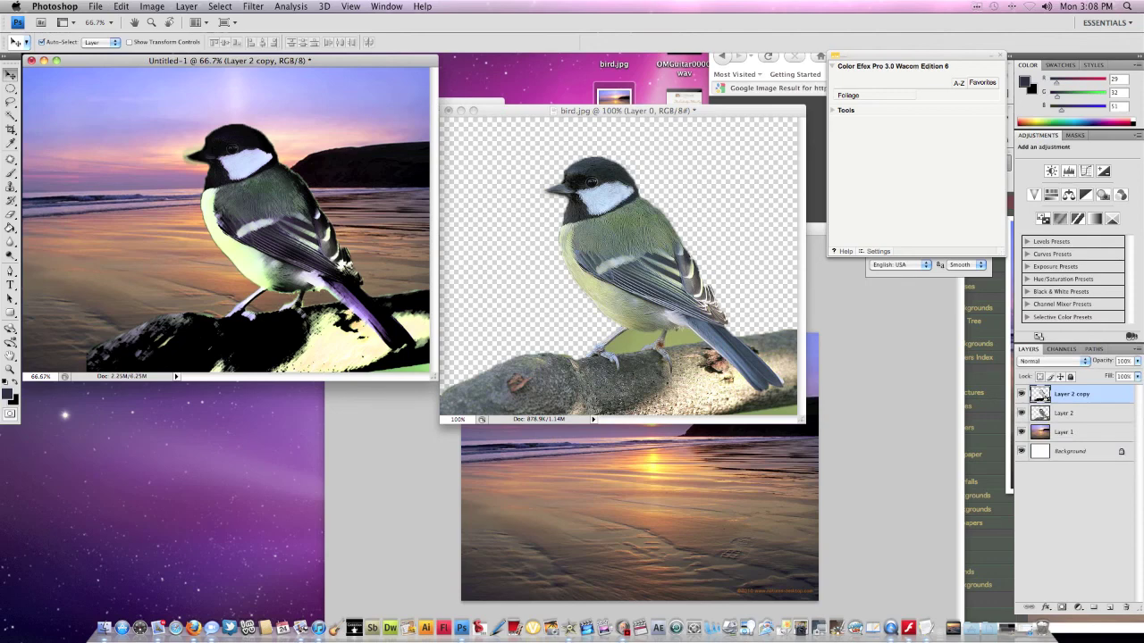
{"action": "key", "text": "alt+shift+bracketleft"}
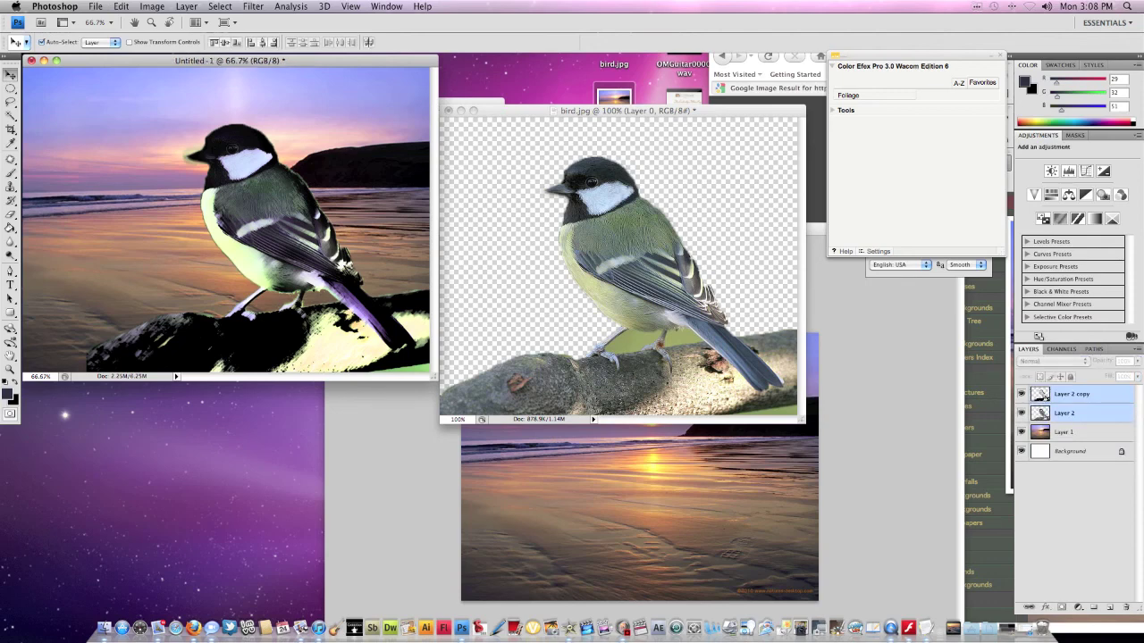
{"action": "mouse_move", "coordinate": [259, 215]}
{"action": "left_mouse_down"}
{"action": "mouse_move", "coordinate": [225, 172]}
{"action": "mouse_move", "coordinate": [236, 221]}
{"action": "mouse_move", "coordinate": [259, 221]}
{"action": "left_mouse_up"}
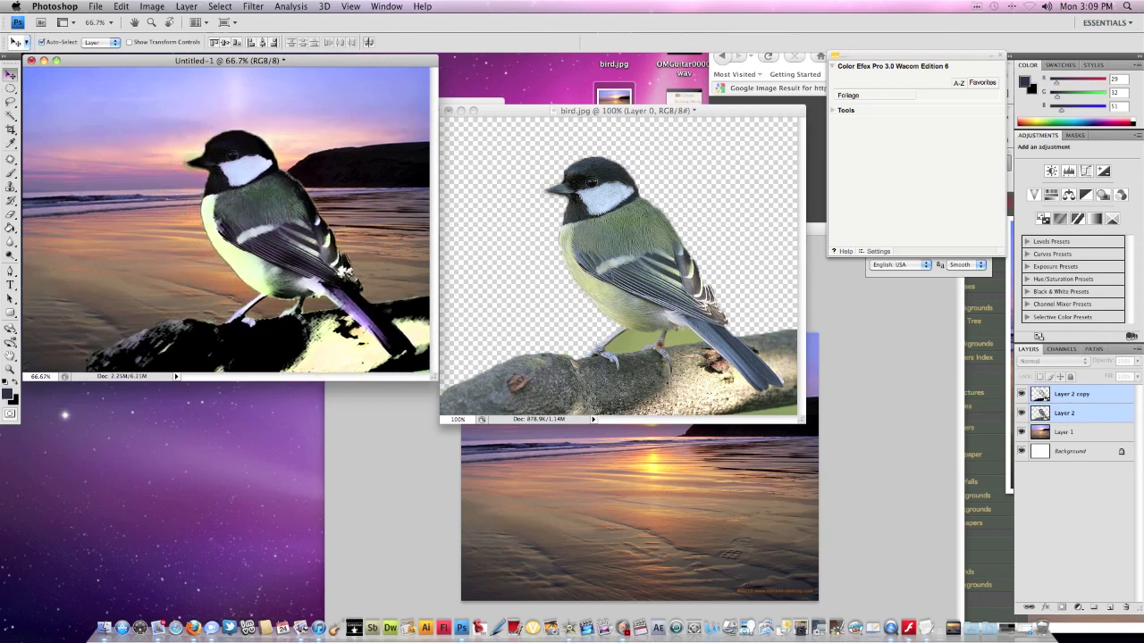
Start saving the layered bird composite under a new file with Save As
{"action": "left_click", "coordinate": [96, 7]}
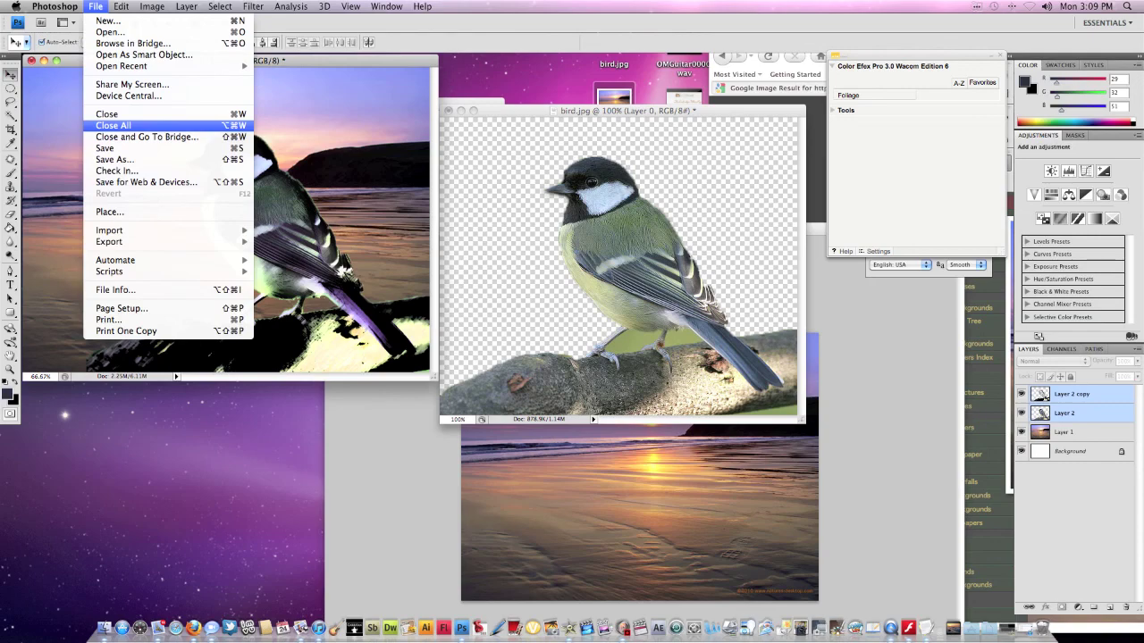
{"action": "left_click", "coordinate": [116, 160]}
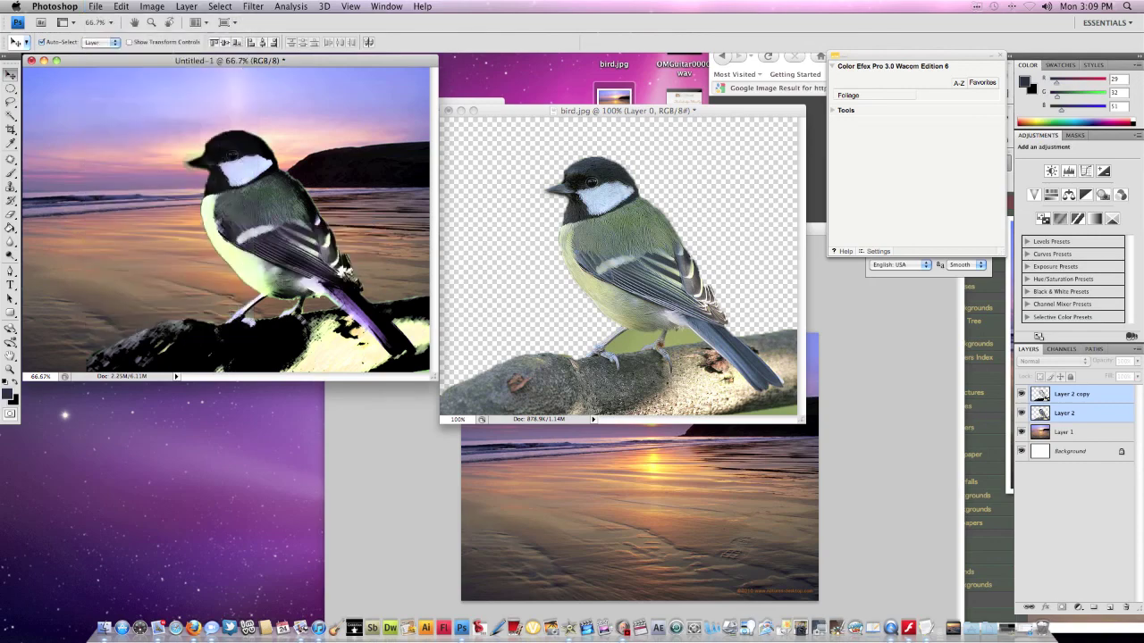